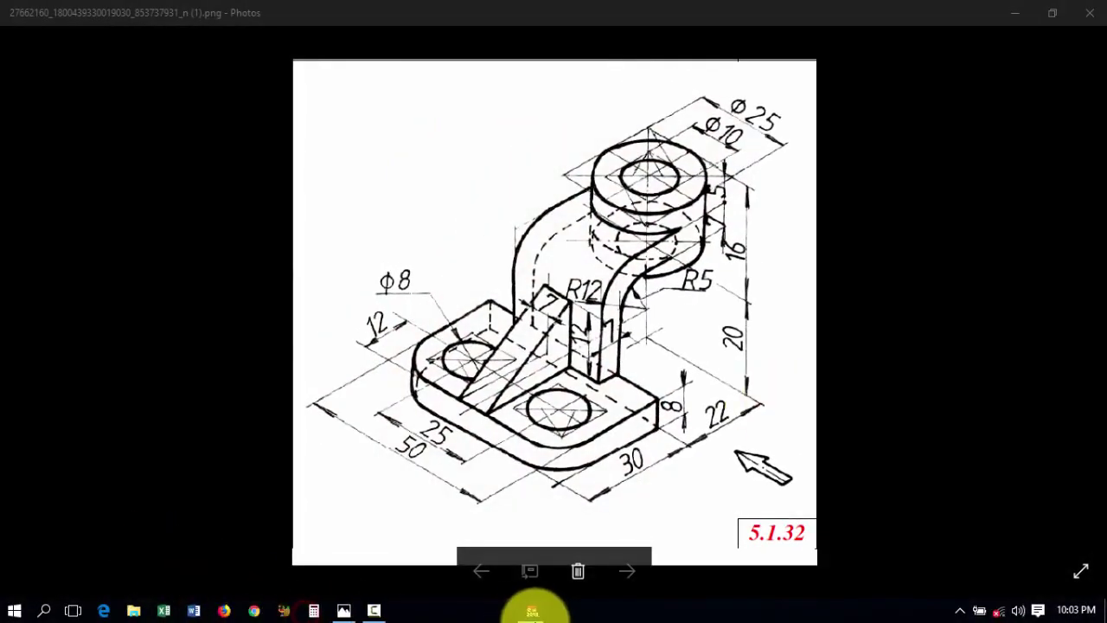
Switch from the bracket reference drawing in Photos to SOLIDWORKS 2018
click(406, 612)
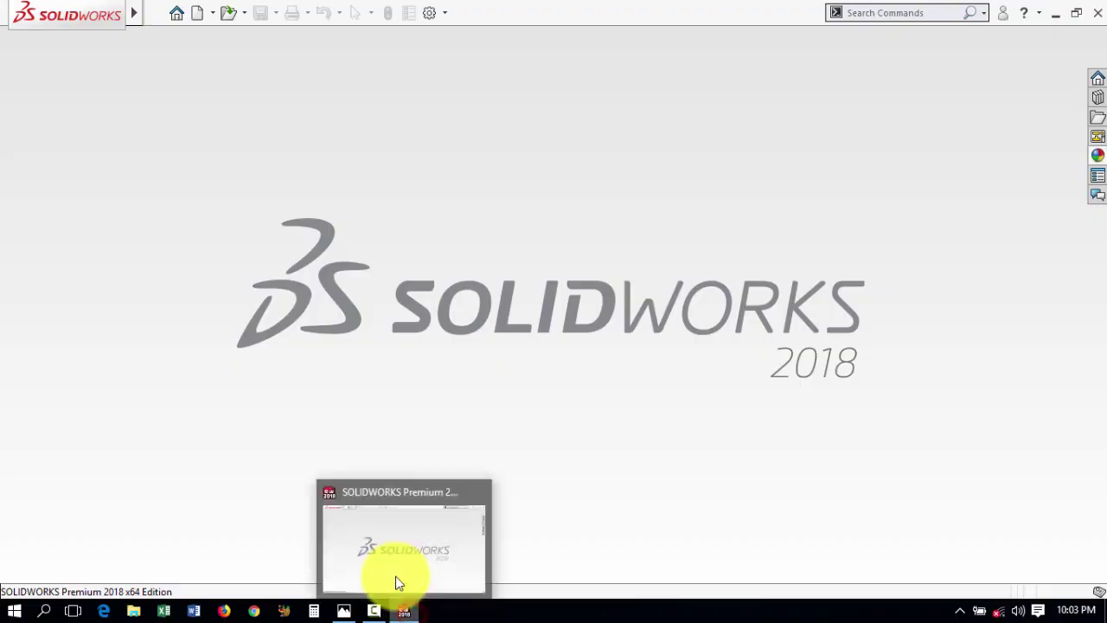
Create a new Part document and start Sketch1 on the Top Plane
click(217, 13)
click(128, 215)
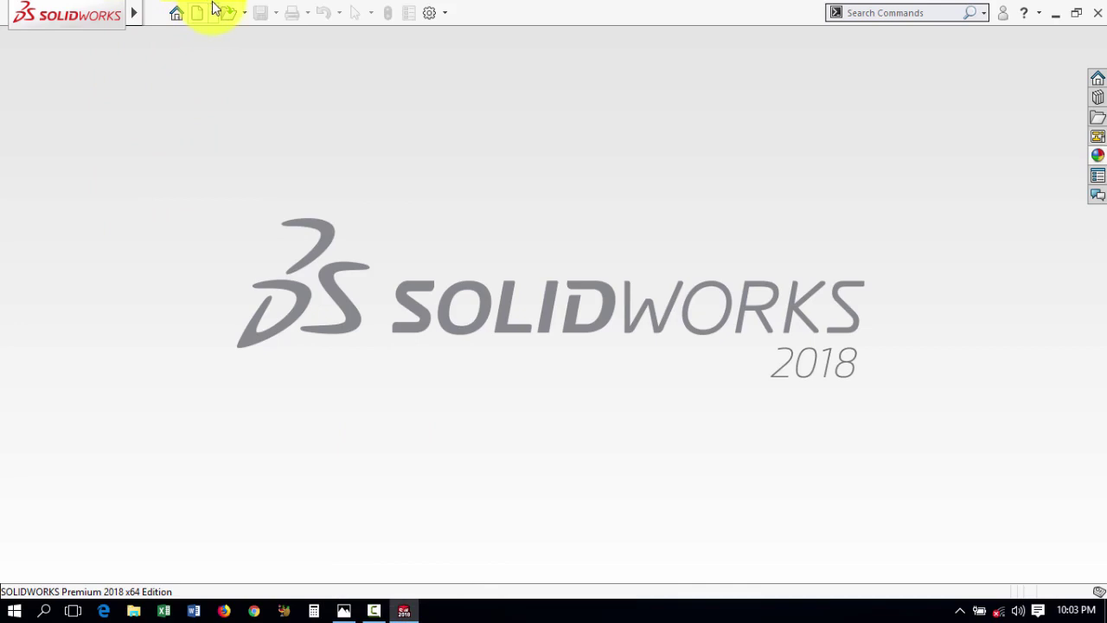
click(198, 14)
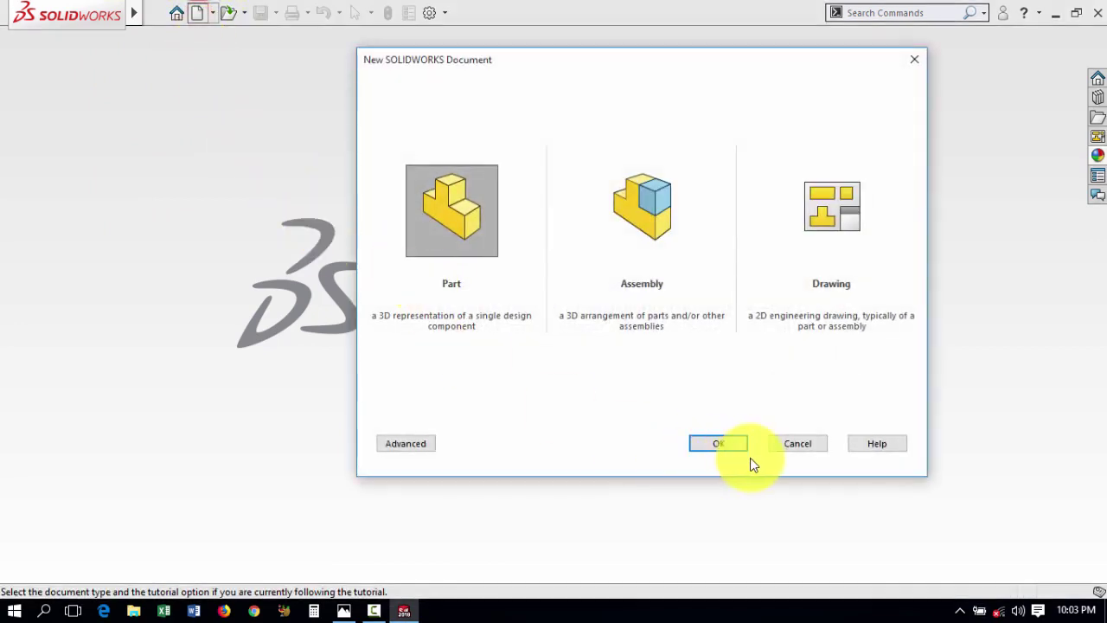
click(735, 445)
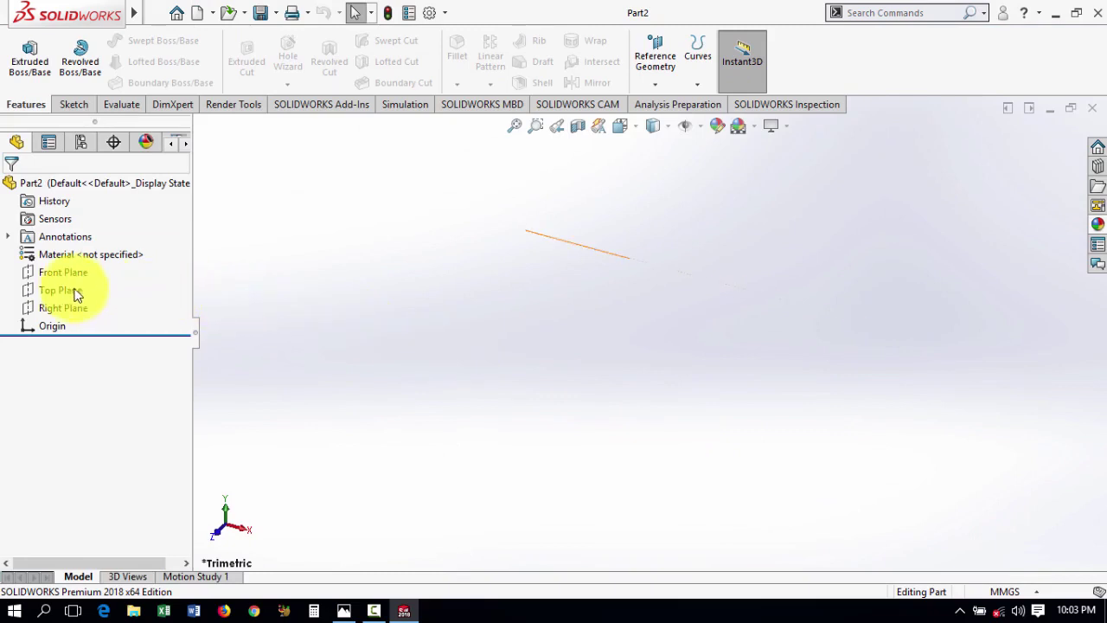
click(71, 289)
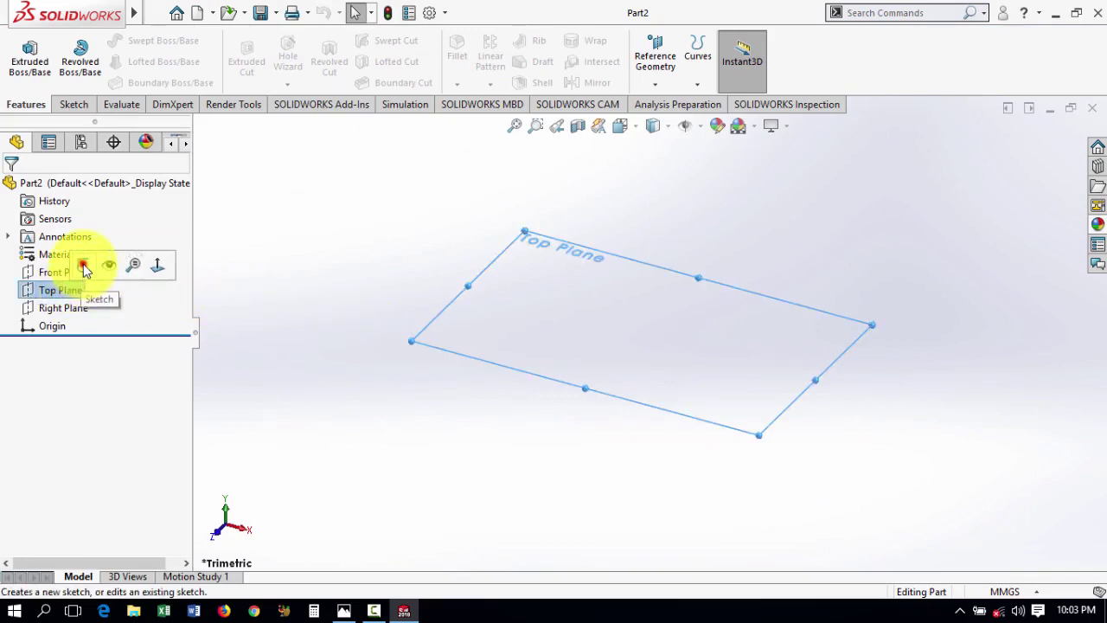
click(83, 267)
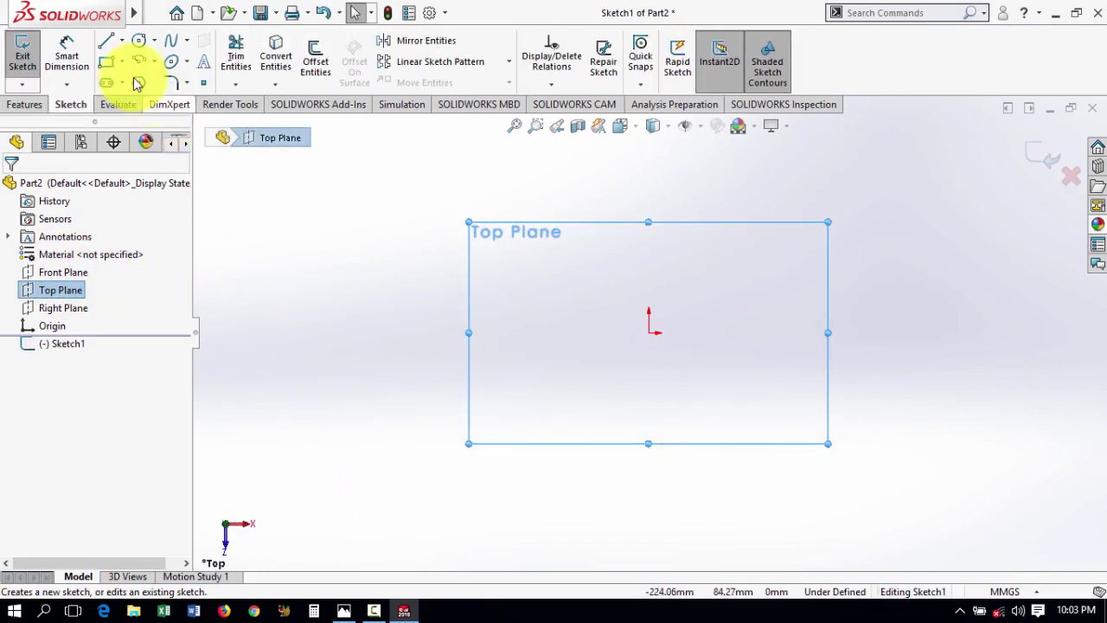
Draw a corner rectangle starting at the origin
click(105, 61)
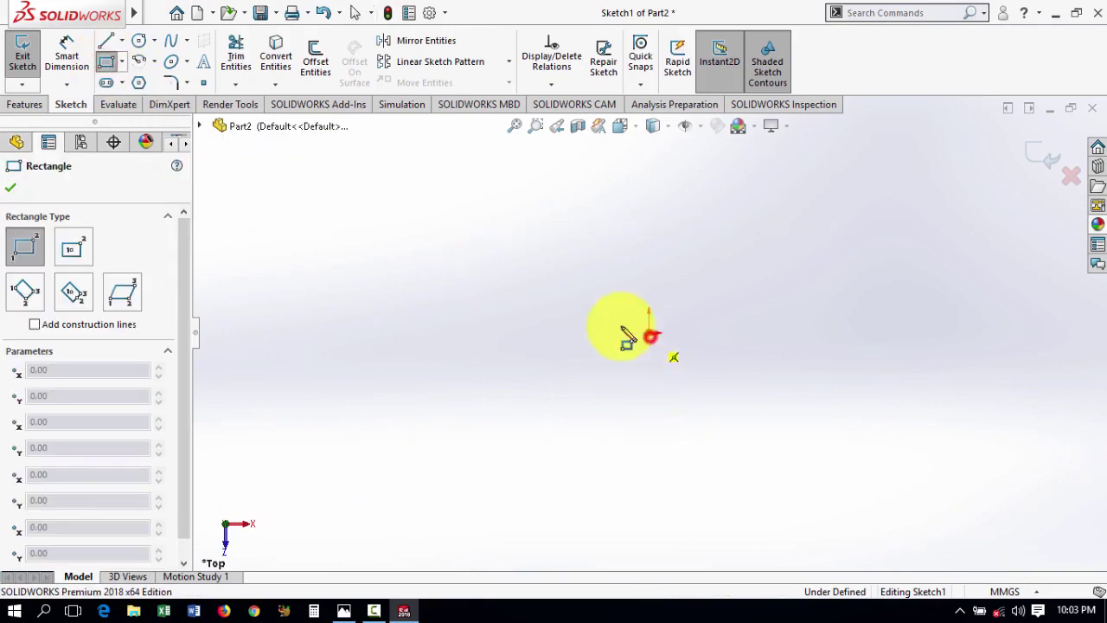
click(622, 328)
click(518, 159)
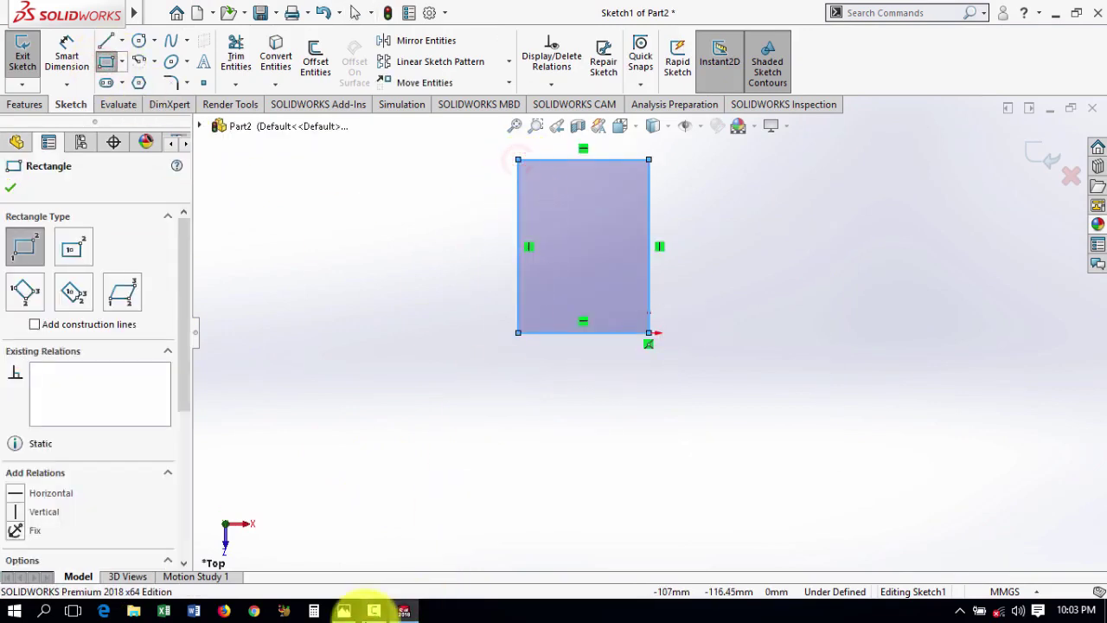
click(346, 612)
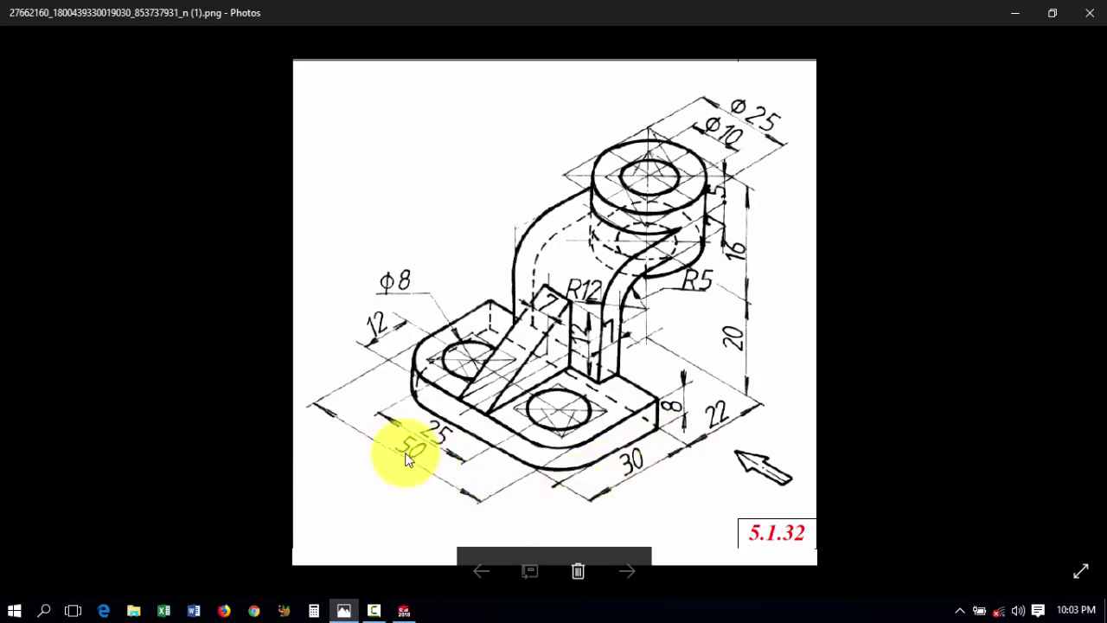
click(400, 610)
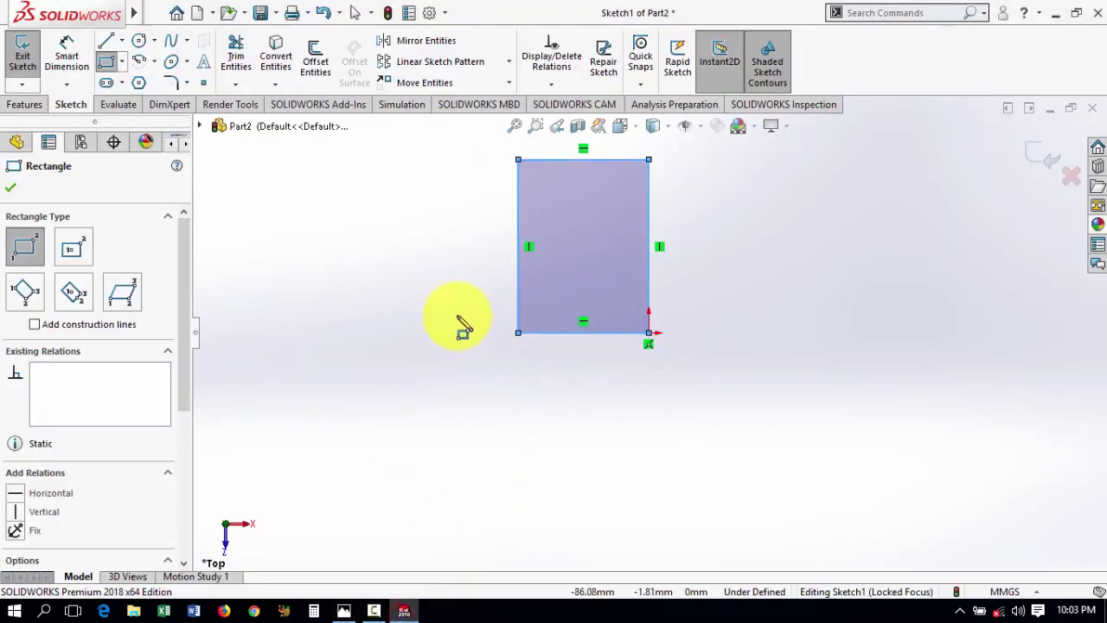
Dimension the rectangle 30 mm wide along the bottom and 50 mm tall along the left edge
key(s)
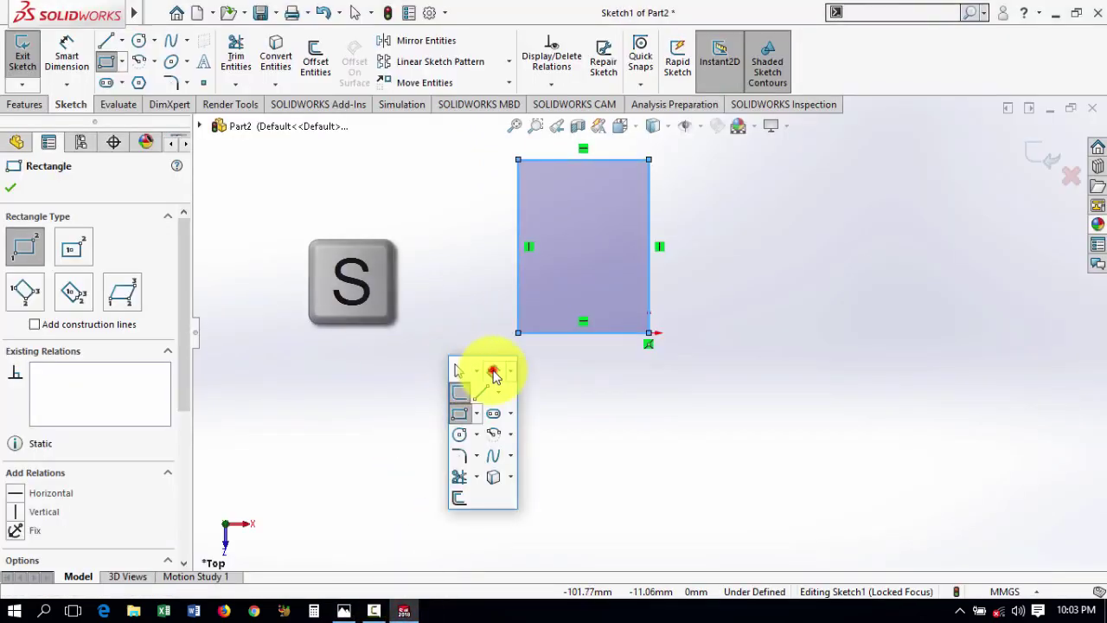
click(493, 370)
click(544, 333)
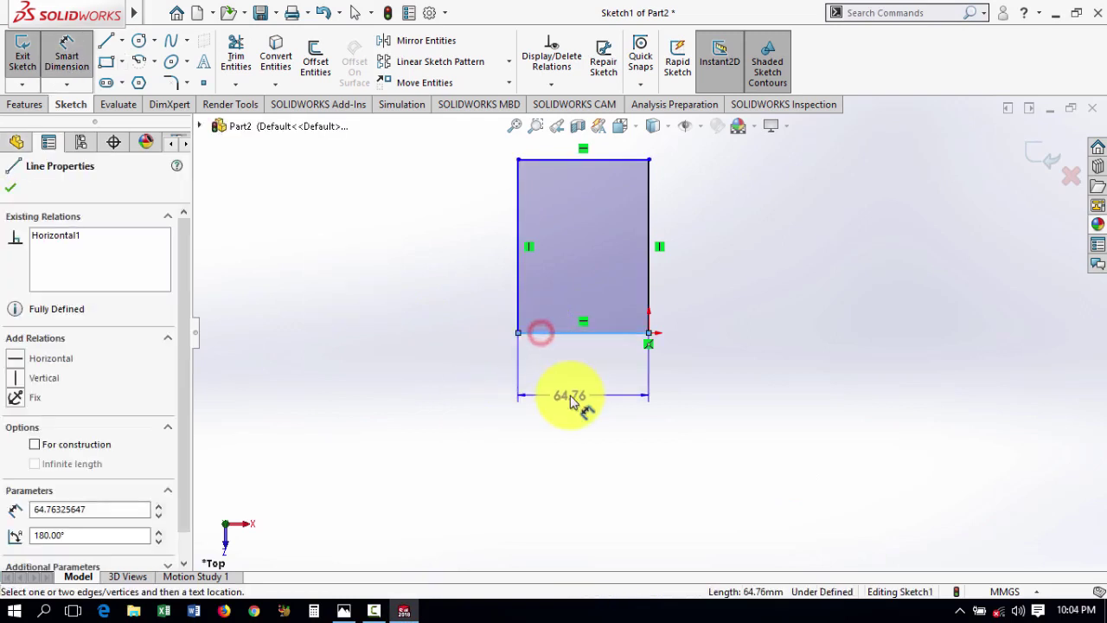
click(578, 403)
text(30)
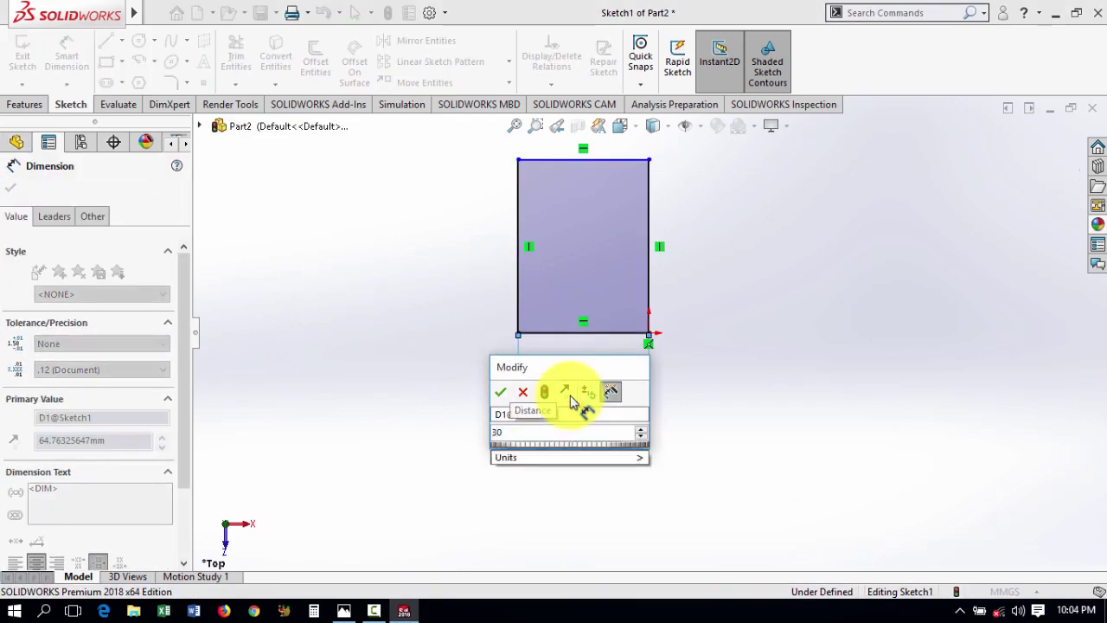
key(Return)
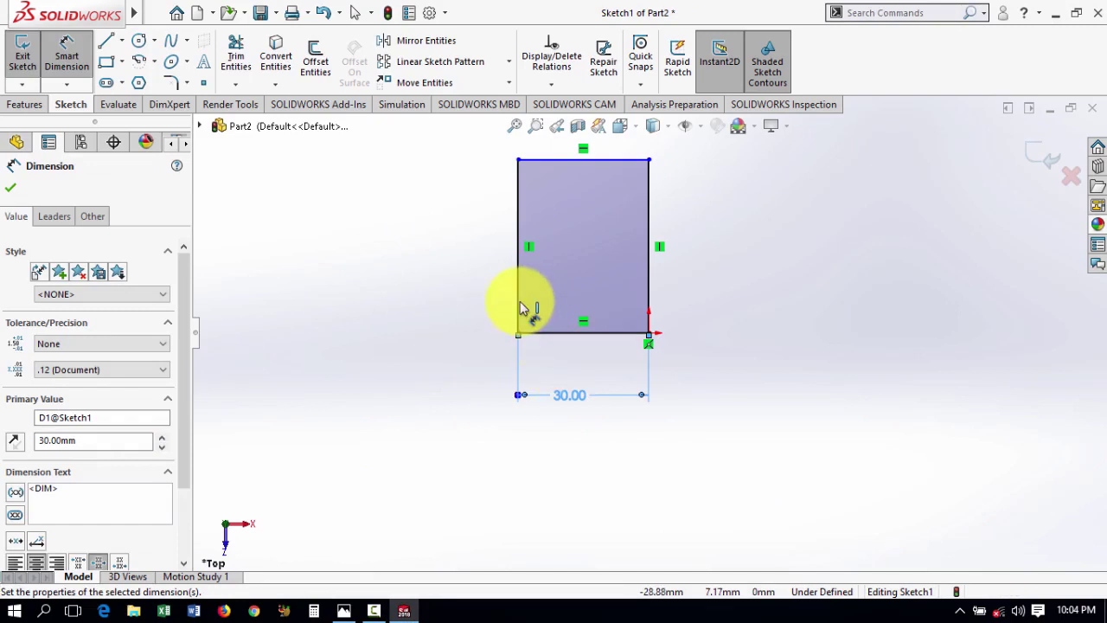
click(518, 301)
click(430, 285)
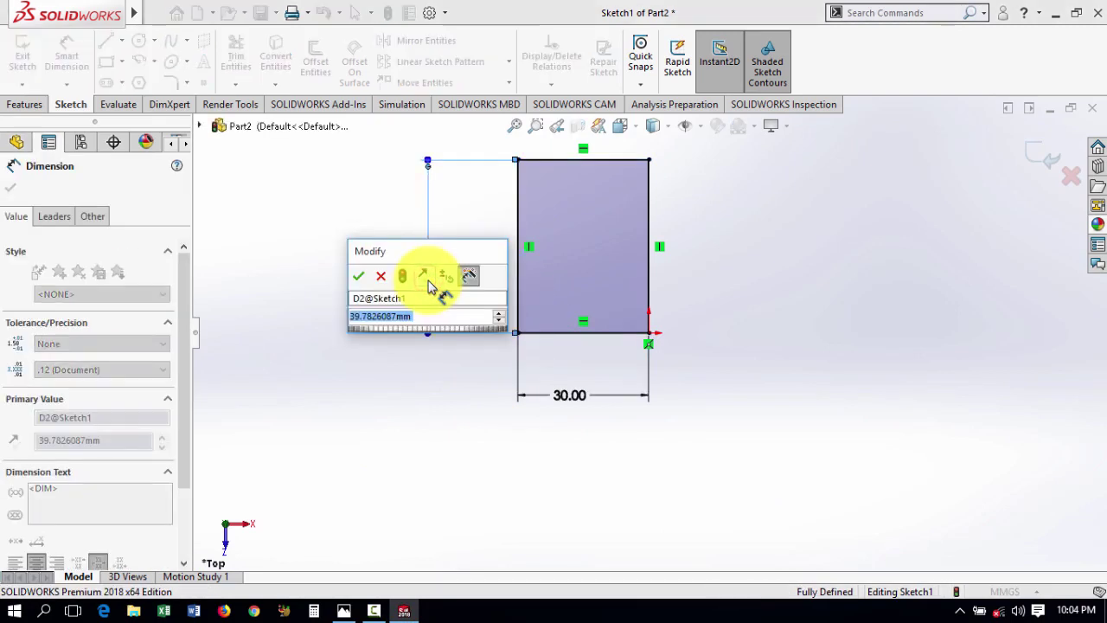
text(50)
key(Return)
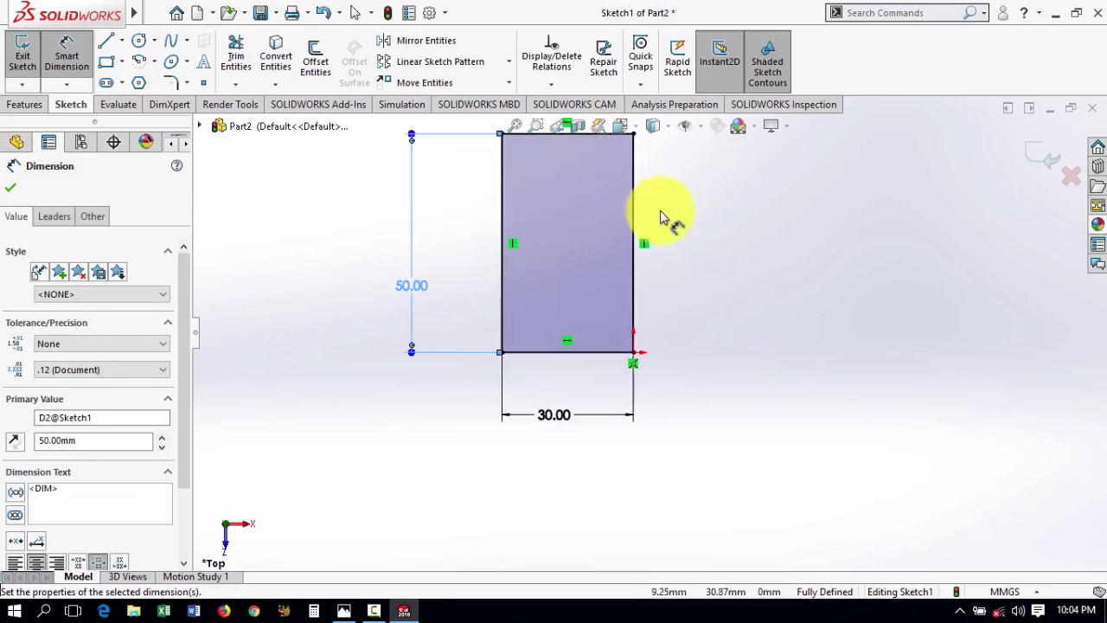
scroll(641, 213, down, 2)
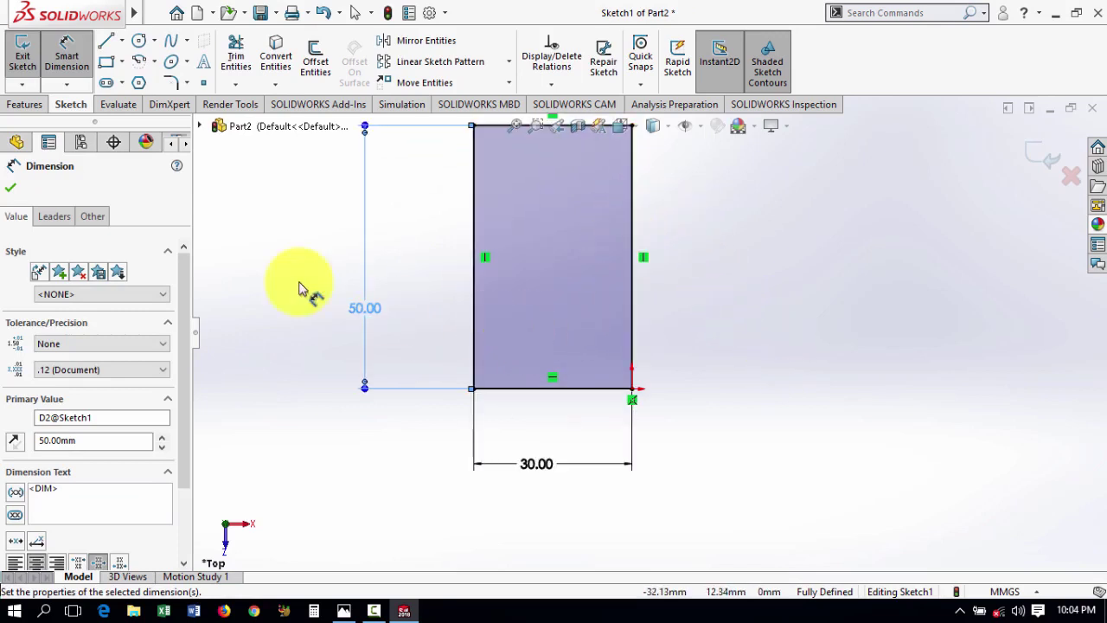
click(7, 191)
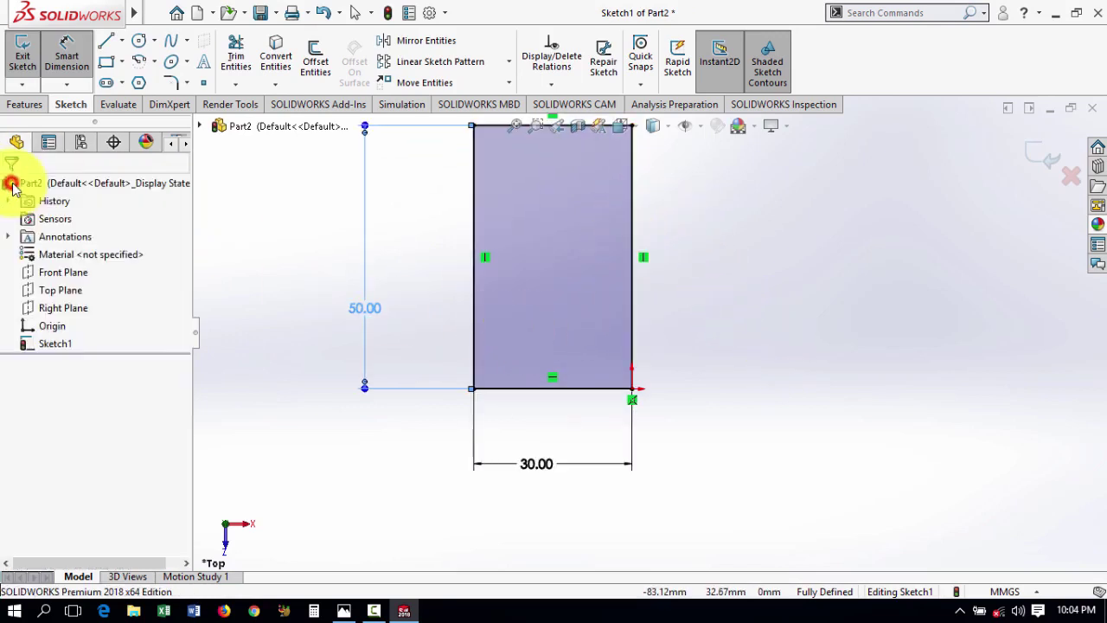
Fillet the rectangle's bottom-left and top-left corners with a 12 mm radius
click(174, 82)
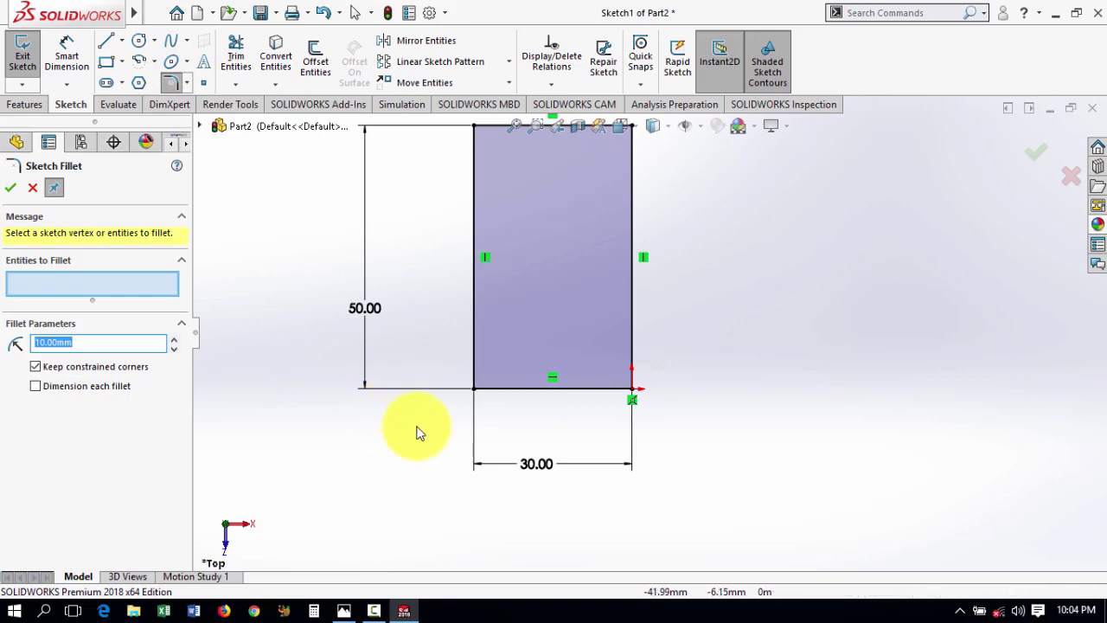
click(473, 388)
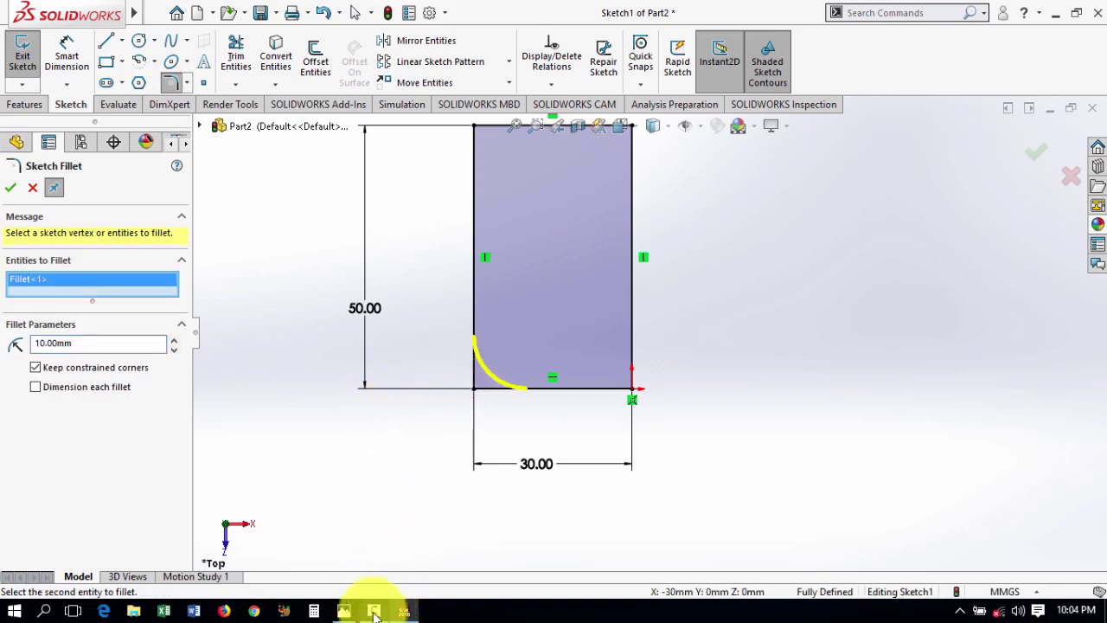
click(346, 611)
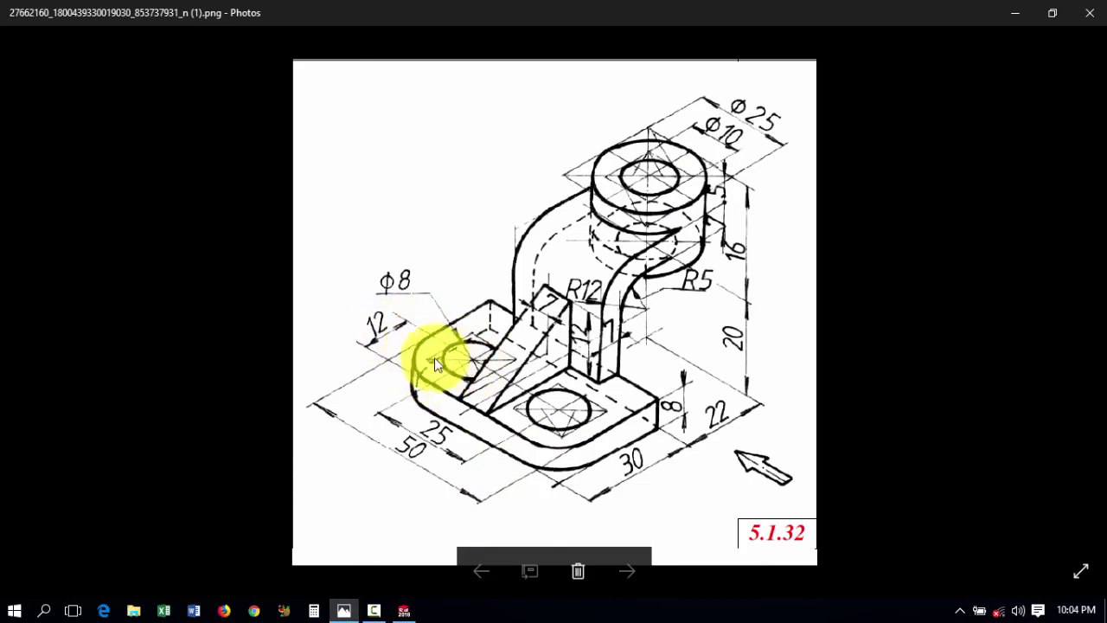
click(405, 607)
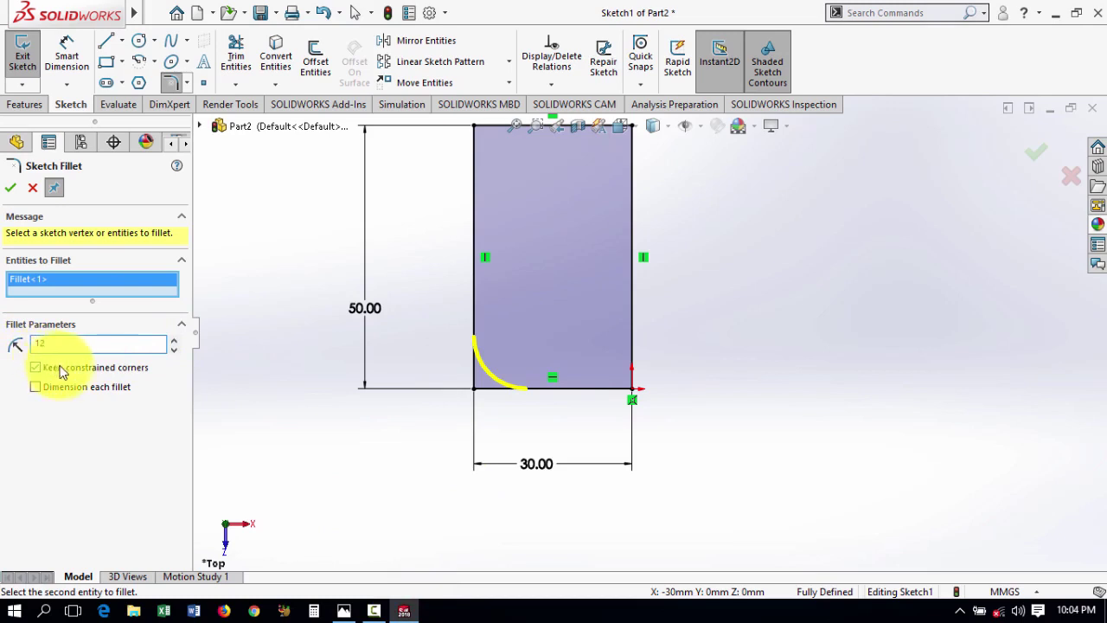
click(474, 127)
click(10, 188)
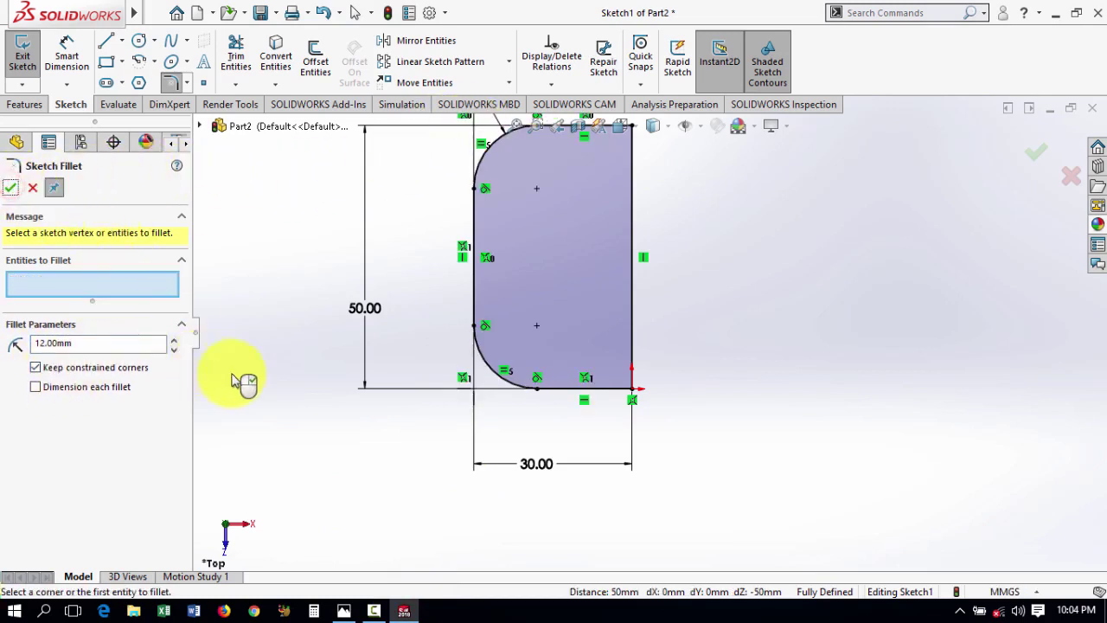
Draw two hole circles centred on the rounded corners at (-18, 12) and (-18, 38)
click(10, 188)
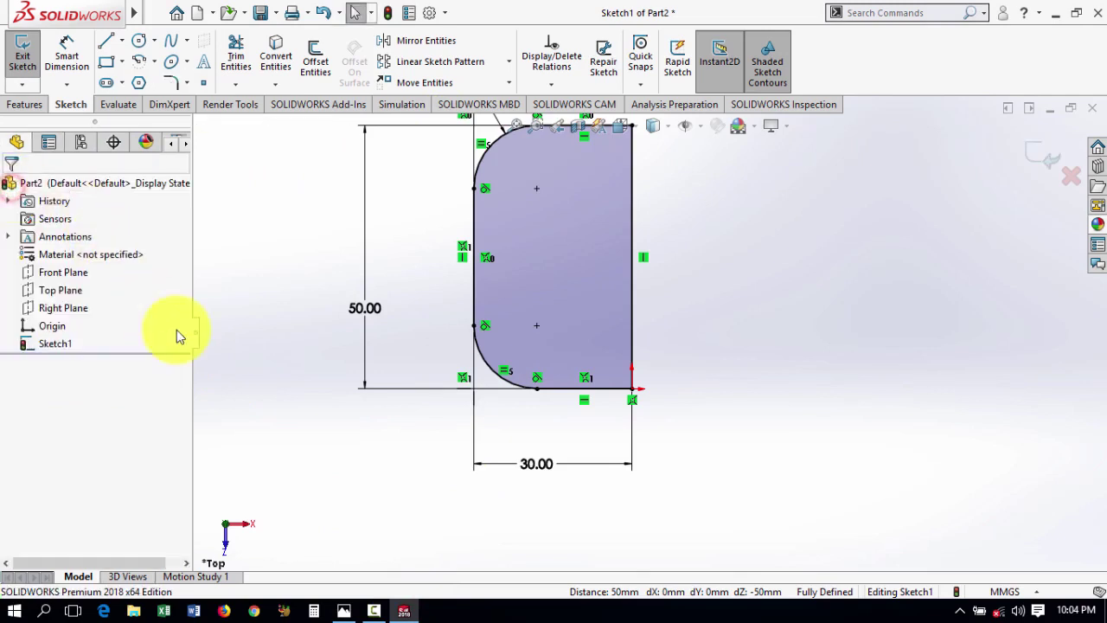
click(140, 41)
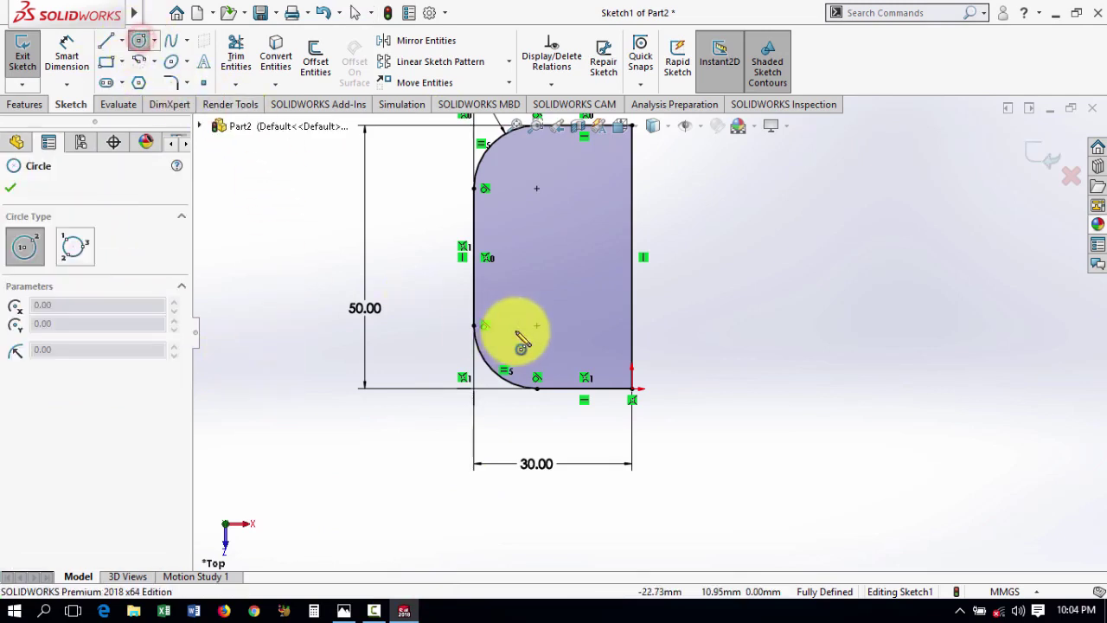
click(538, 327)
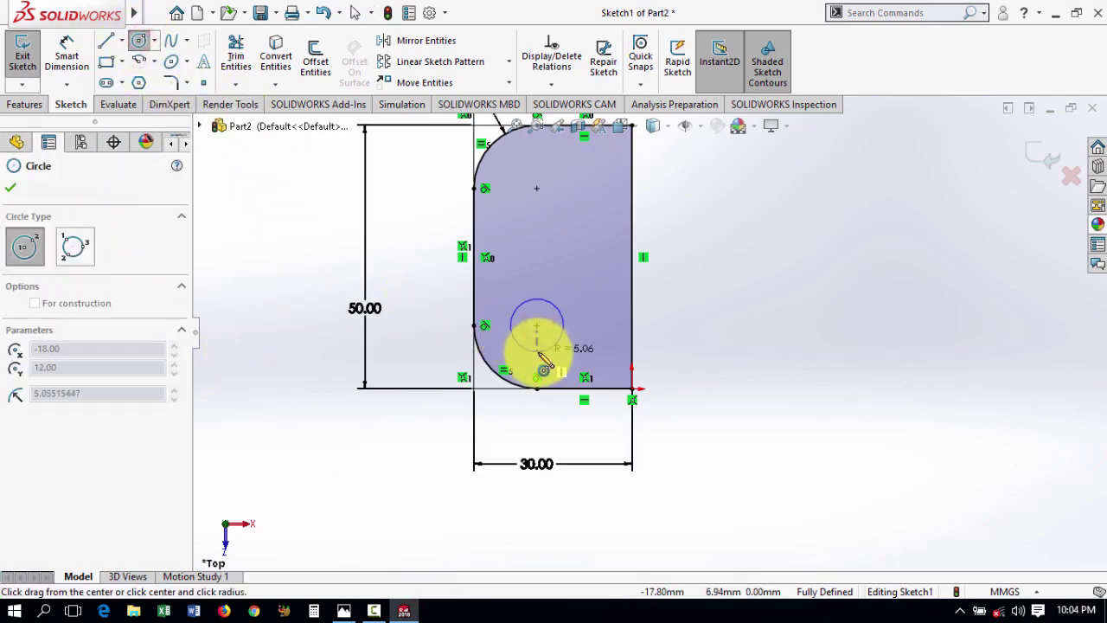
click(538, 354)
click(536, 188)
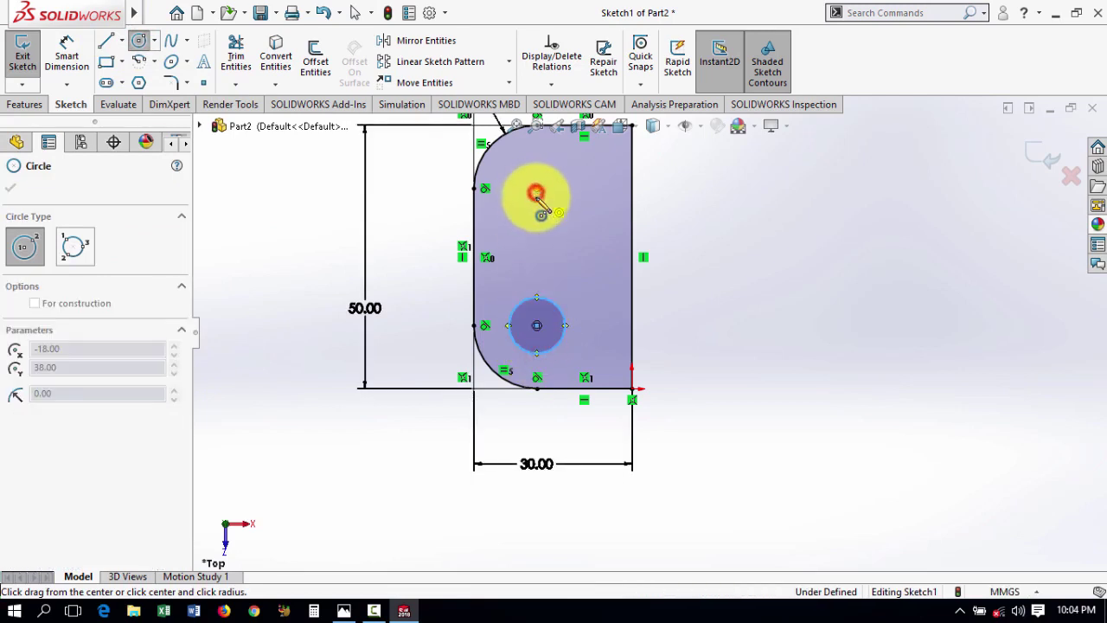
click(548, 210)
click(11, 186)
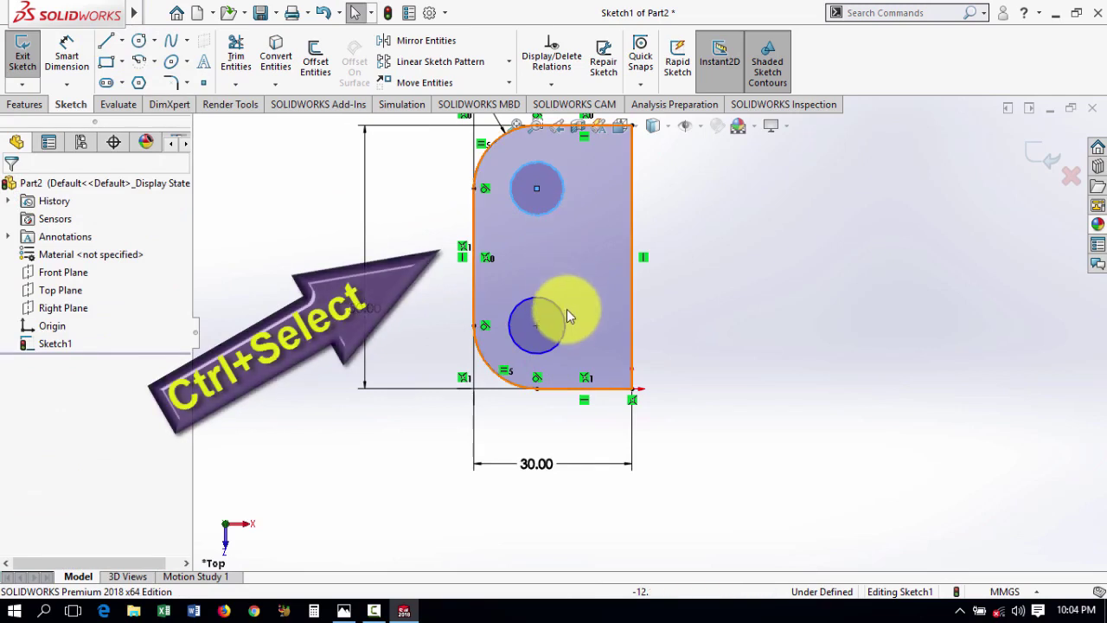
ctrl+click(563, 324)
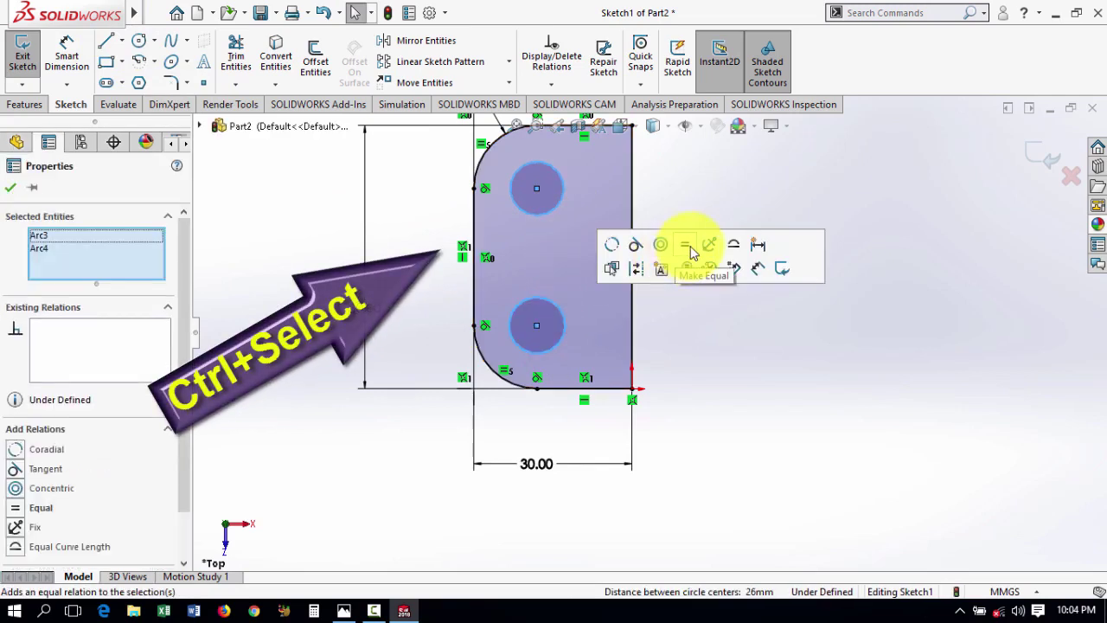
click(841, 395)
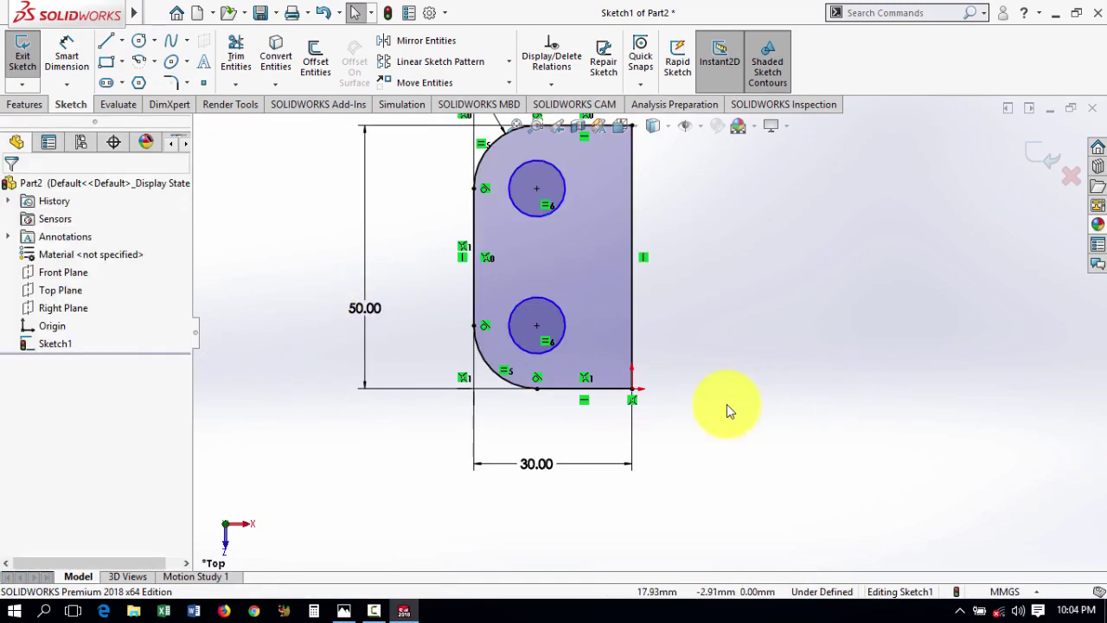
Dimension the lower hole's diameter to 8 mm
click(68, 53)
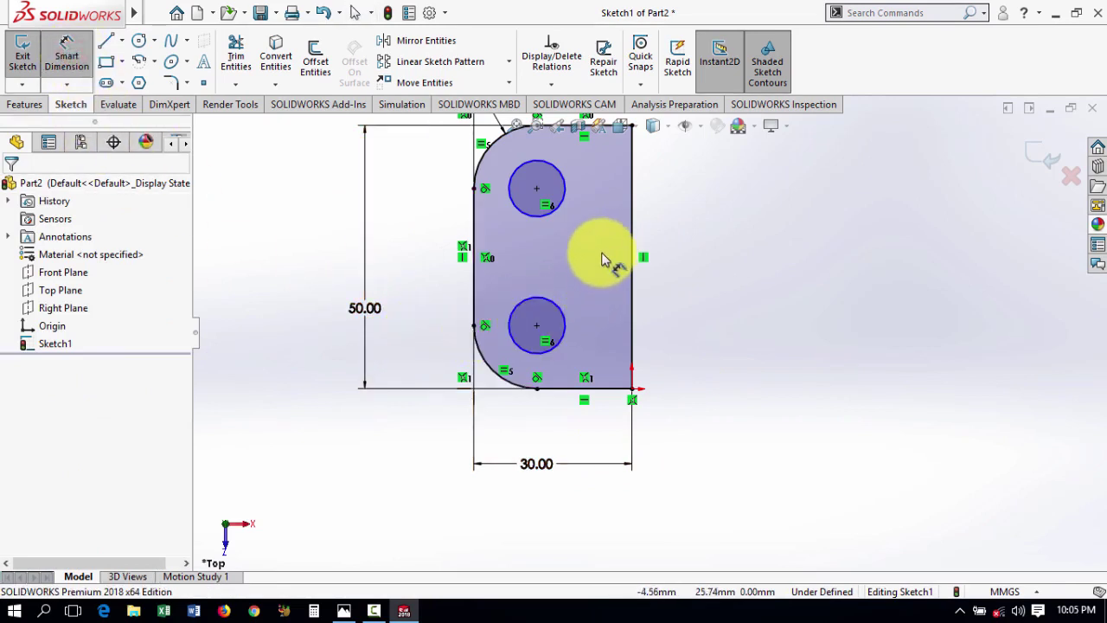
click(569, 313)
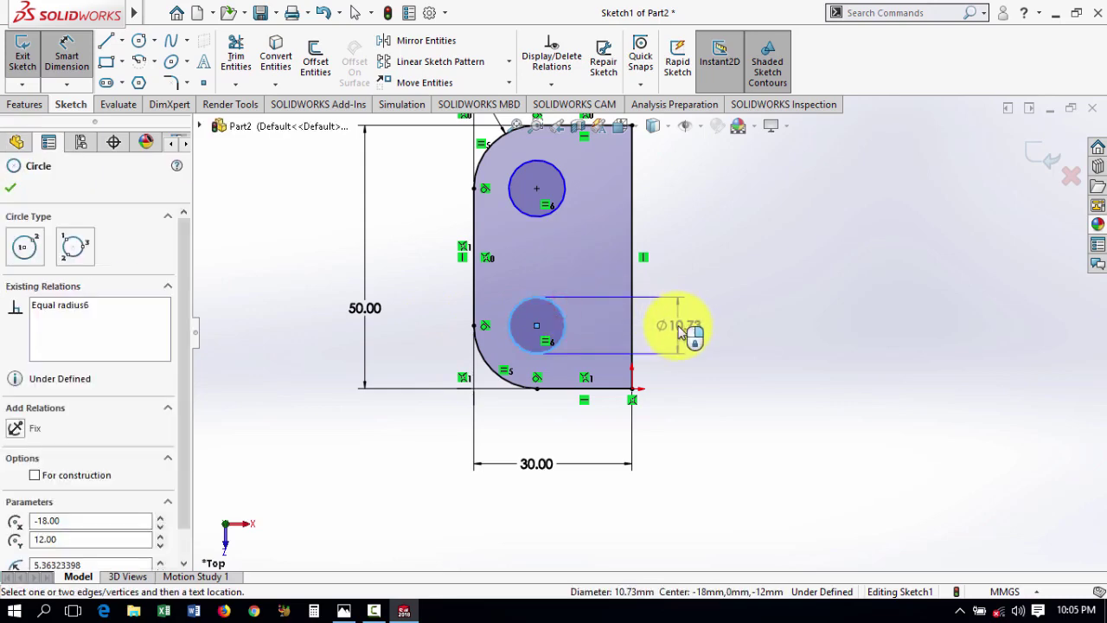
click(690, 325)
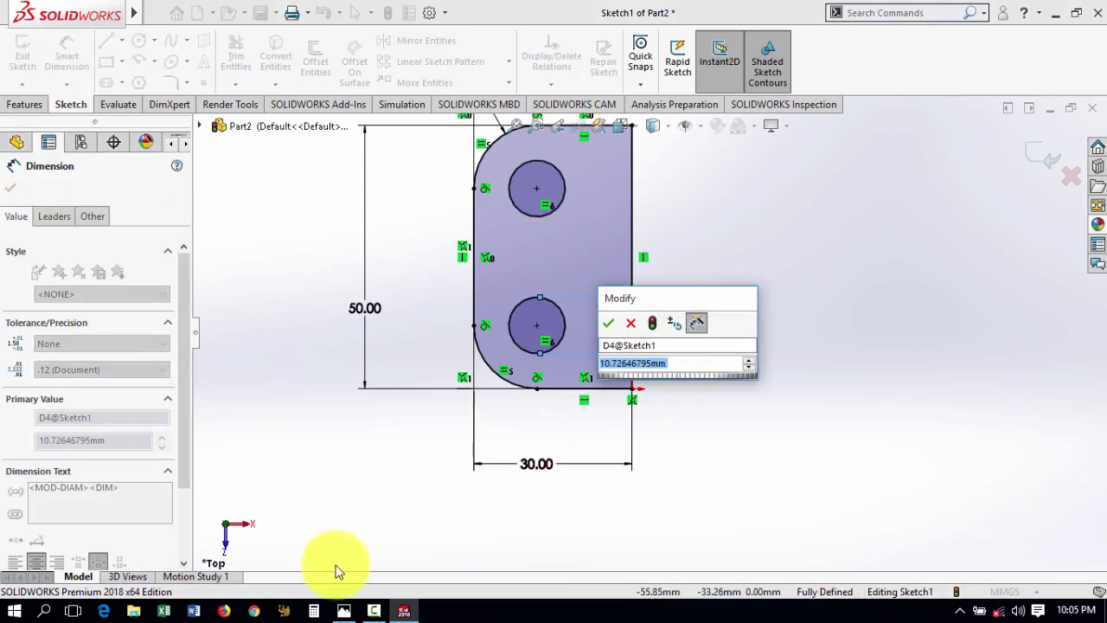
click(344, 610)
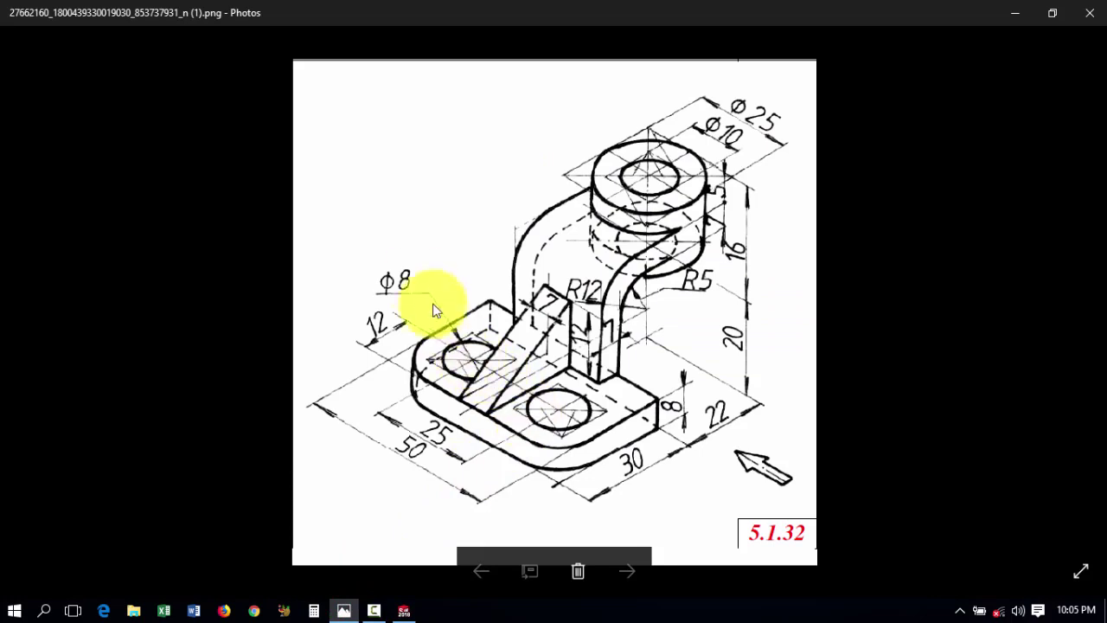
click(404, 609)
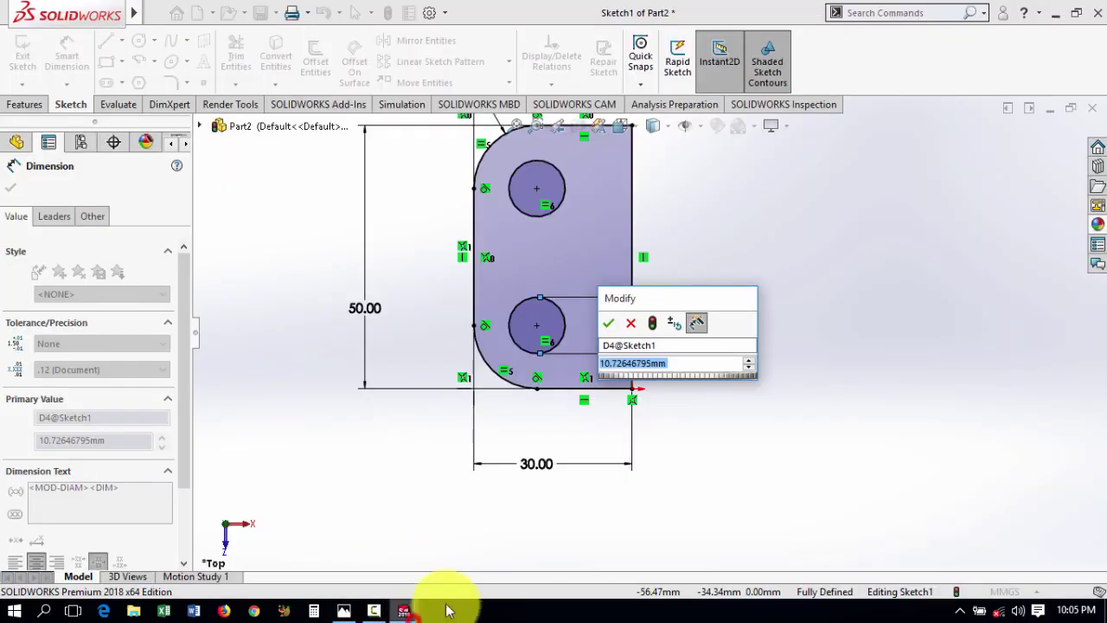
text(8)
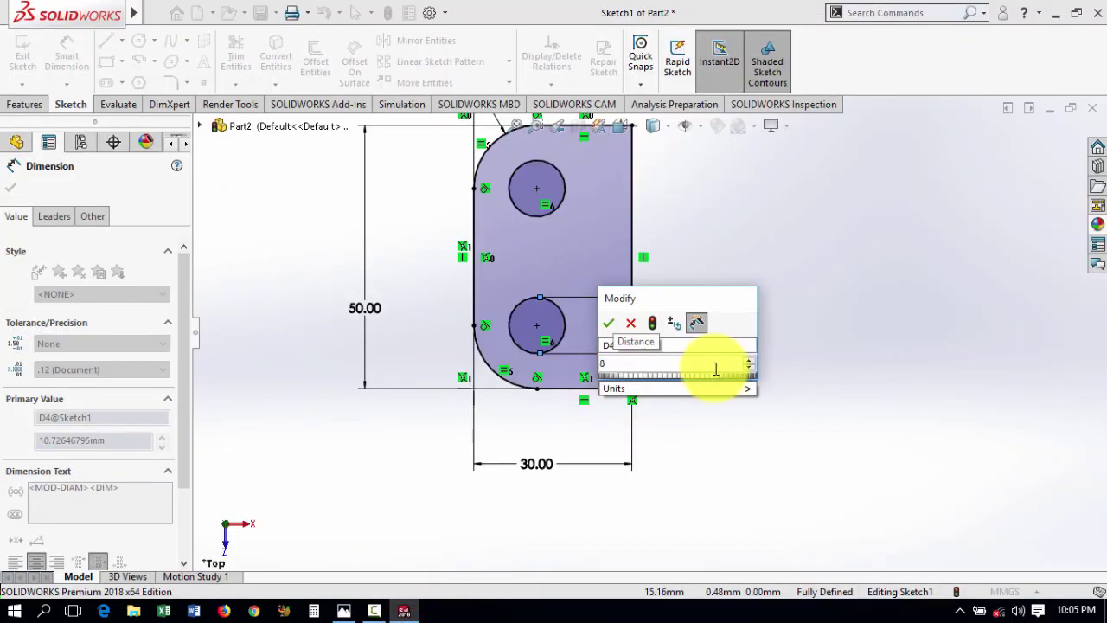
key(Return)
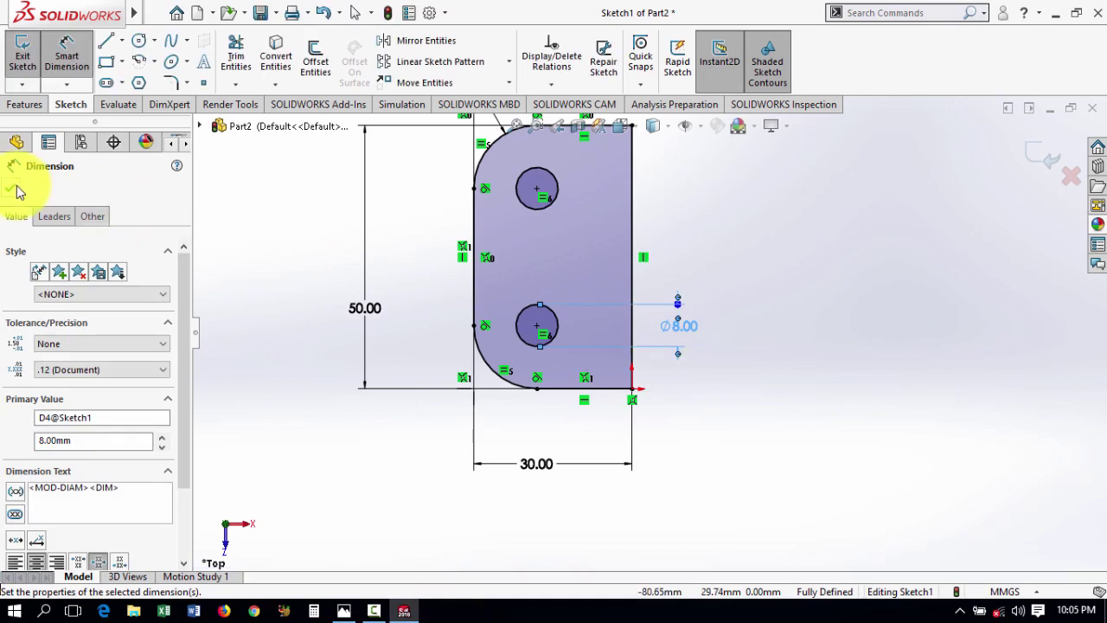
click(10, 187)
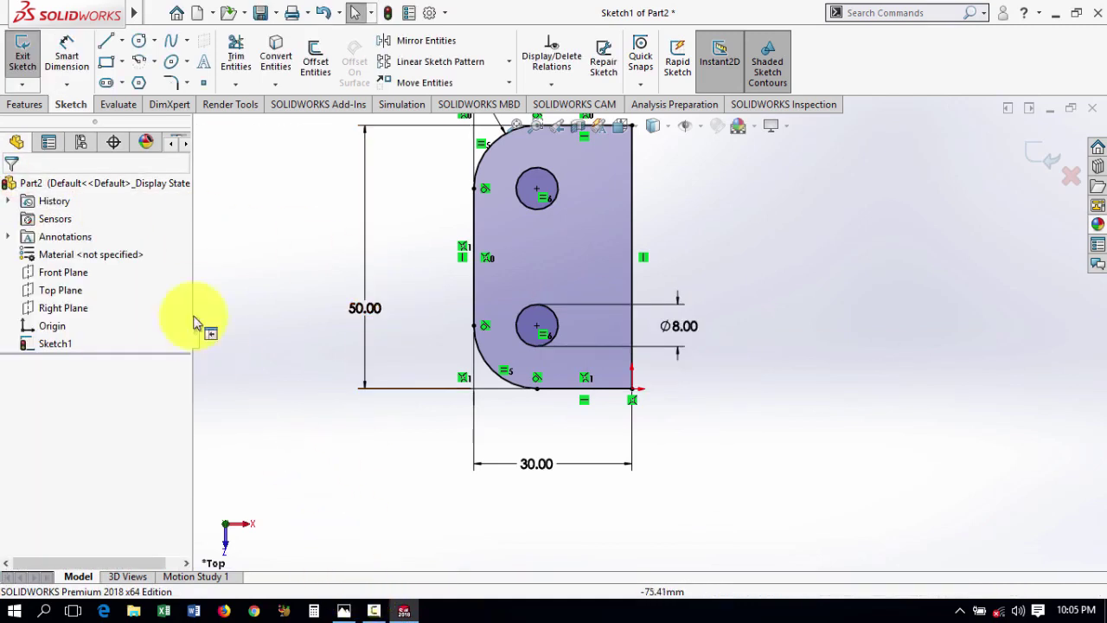
Extrude the plate sketch 8 mm Blind as Boss-Extrude1
click(25, 104)
click(31, 62)
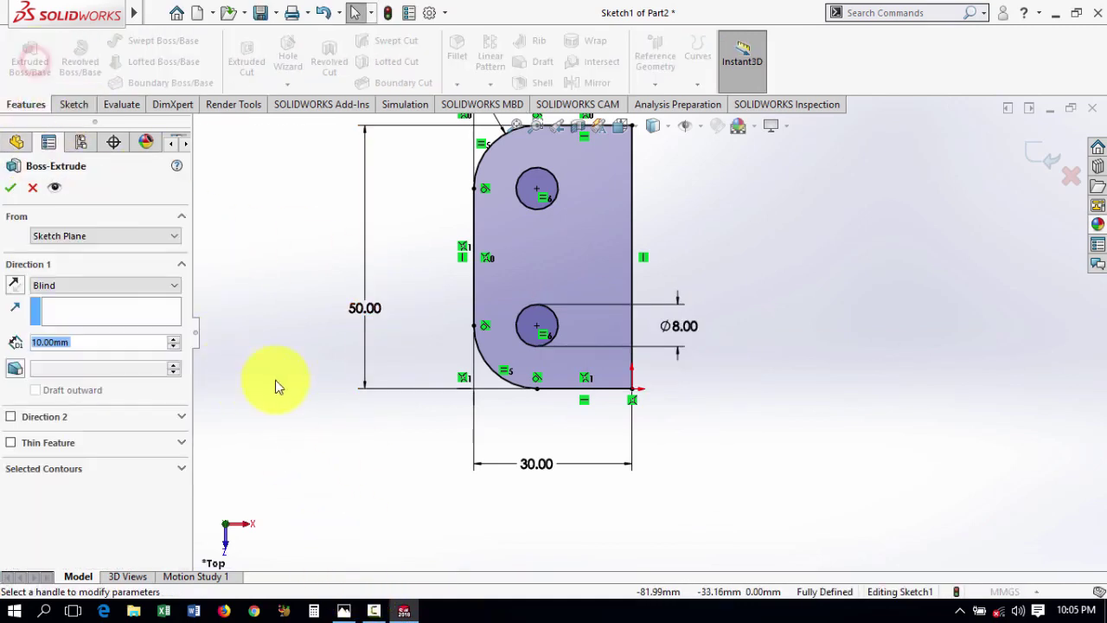
click(343, 610)
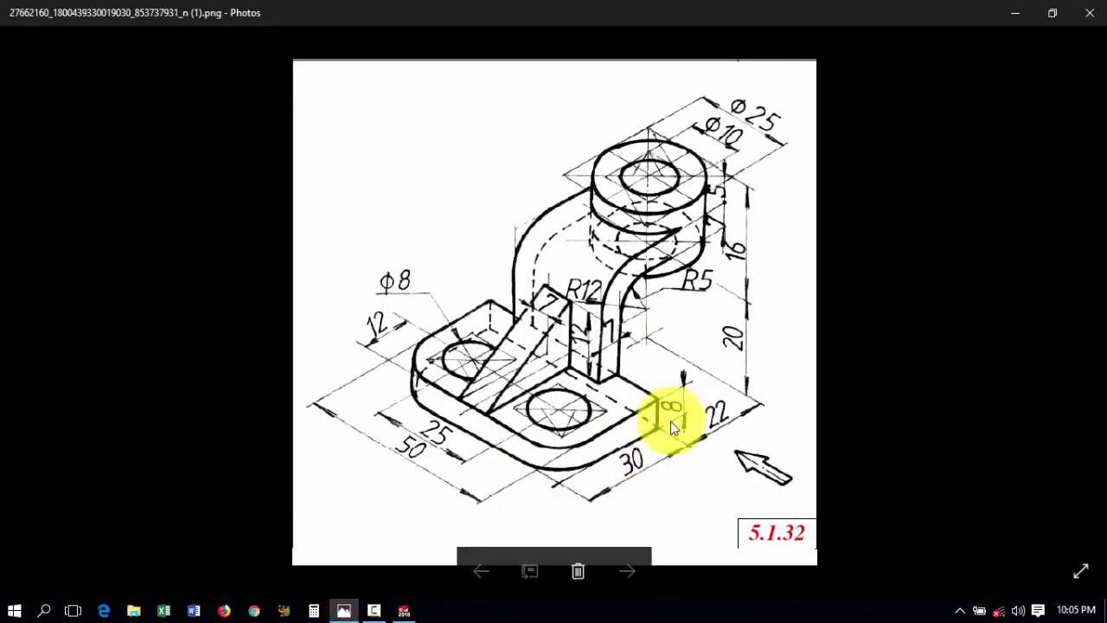
key(alt+Tab)
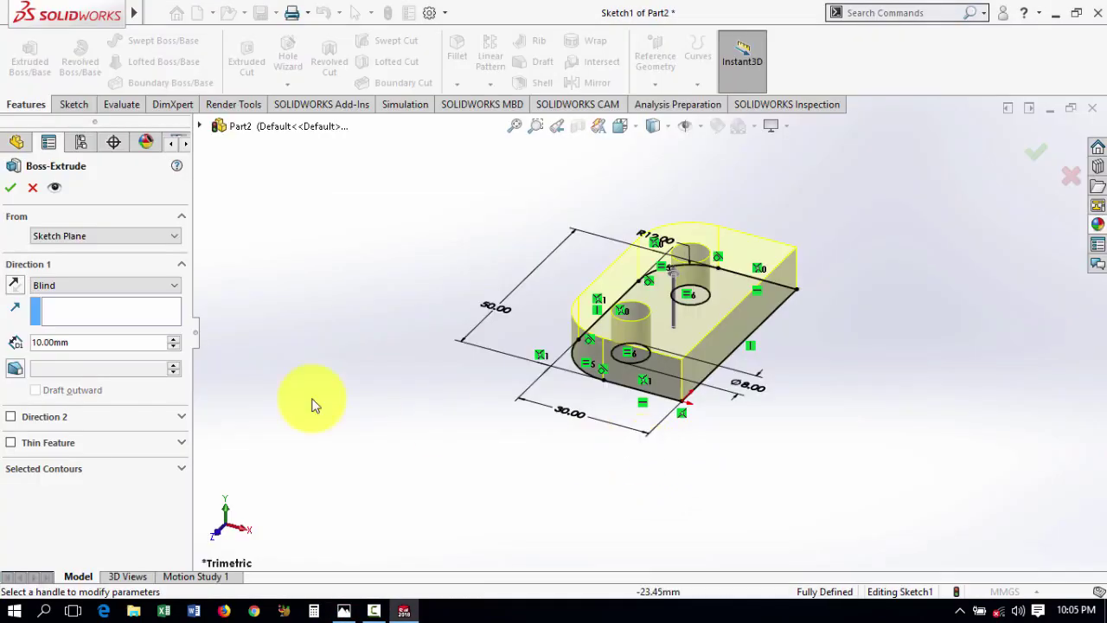
click(101, 342)
drag(102, 342, 4, 346)
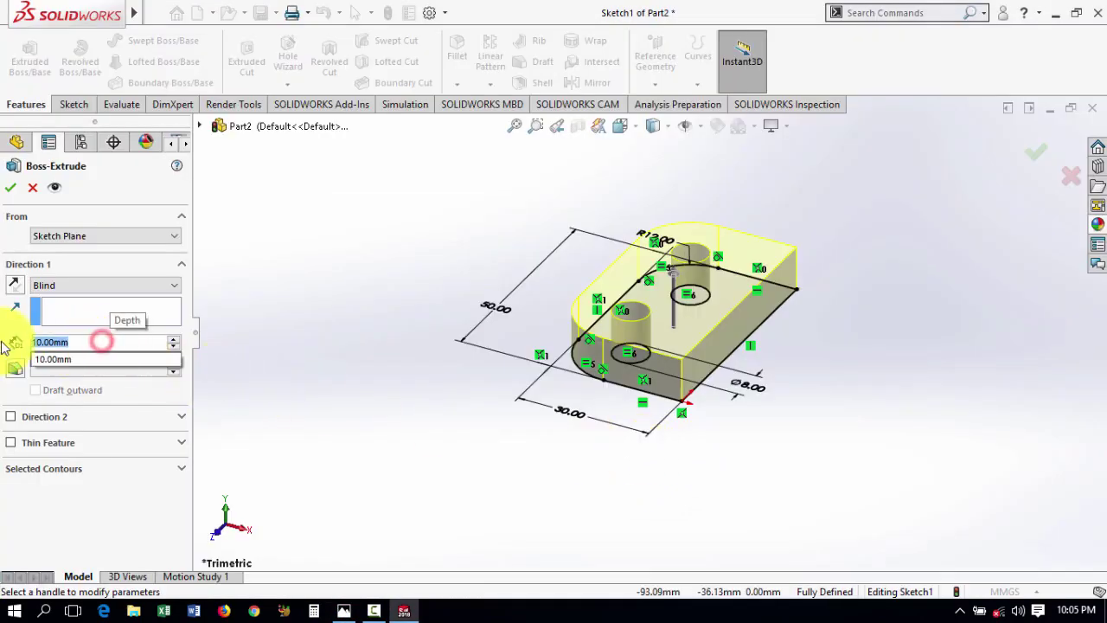
text(8)
key(Return)
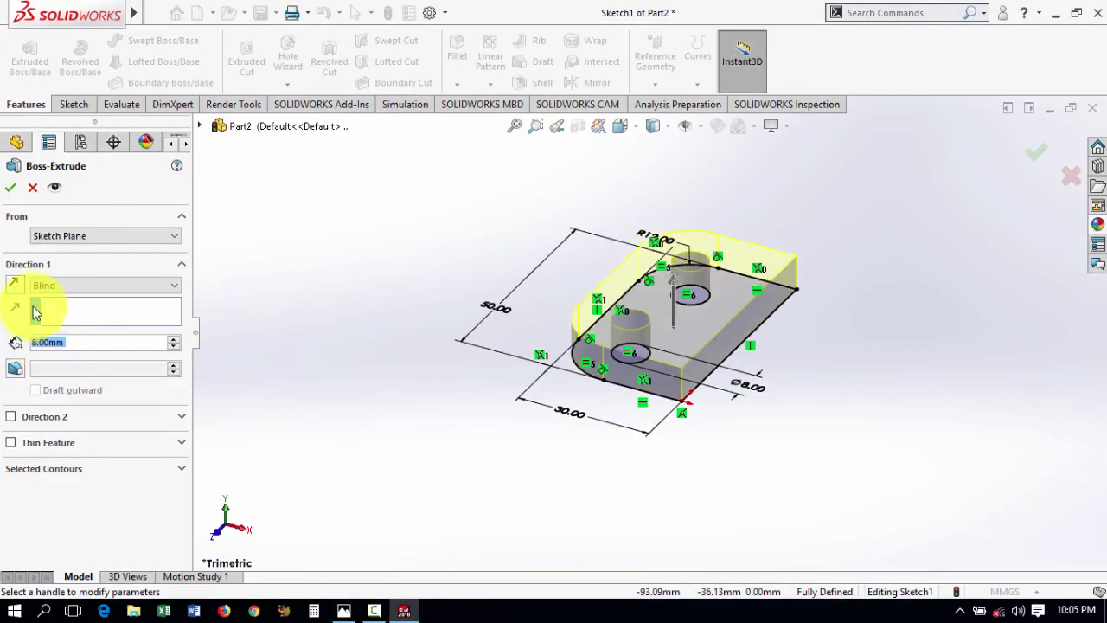
click(11, 188)
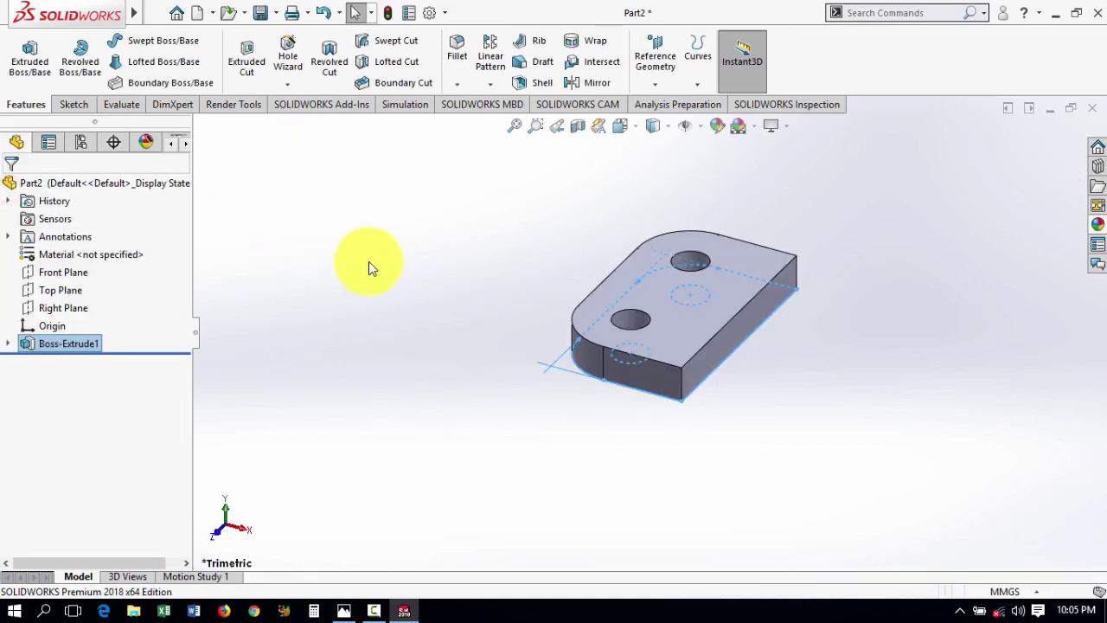
key(alt+Tab)
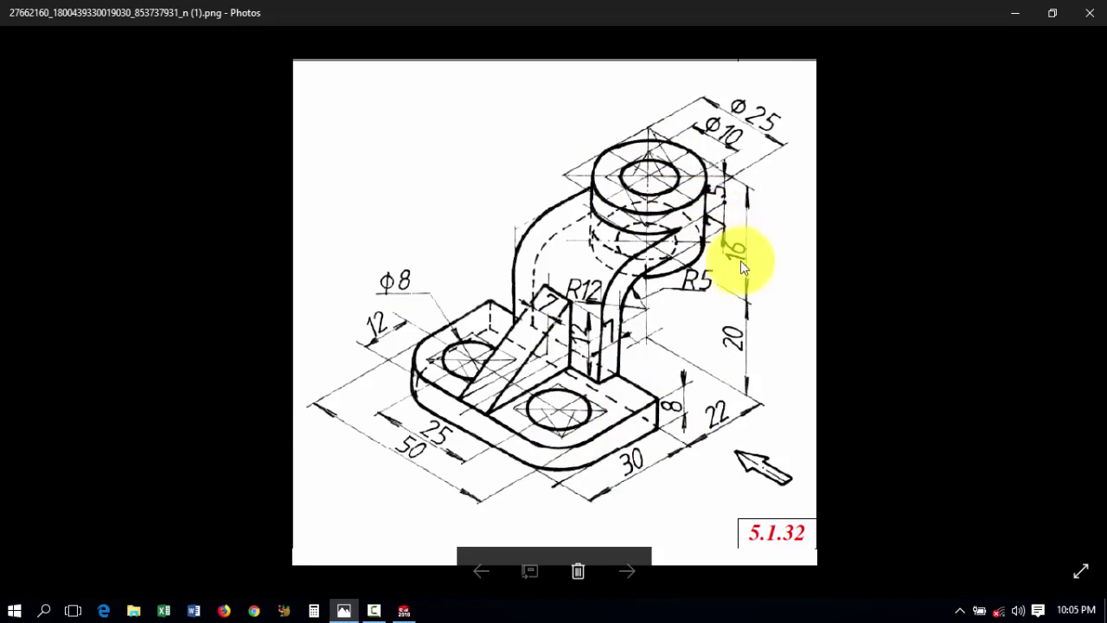
key(alt+Tab)
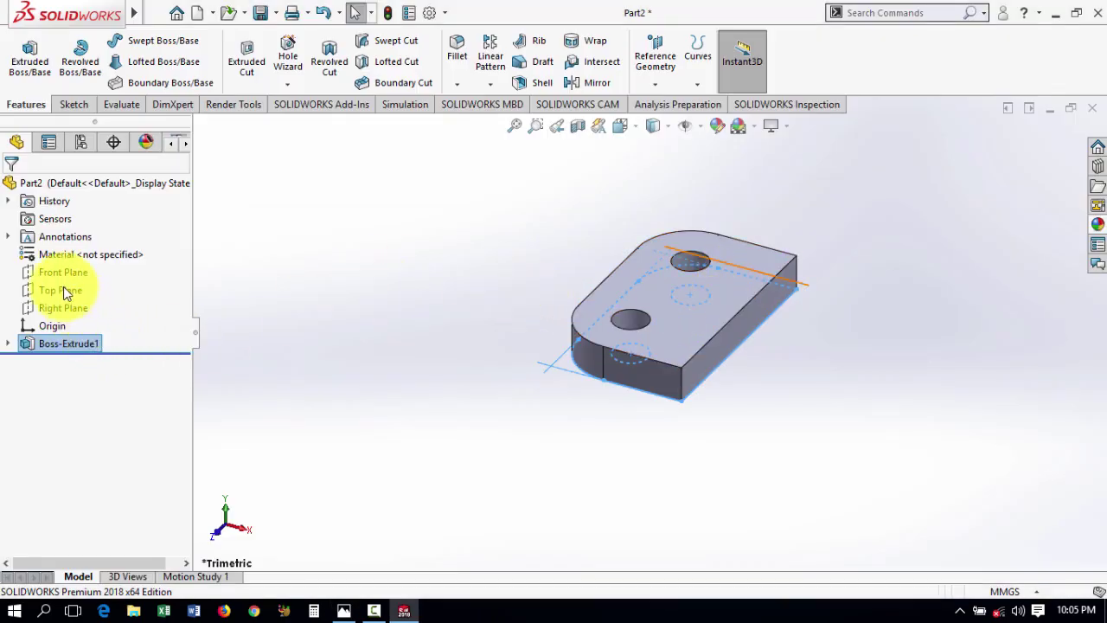
click(60, 290)
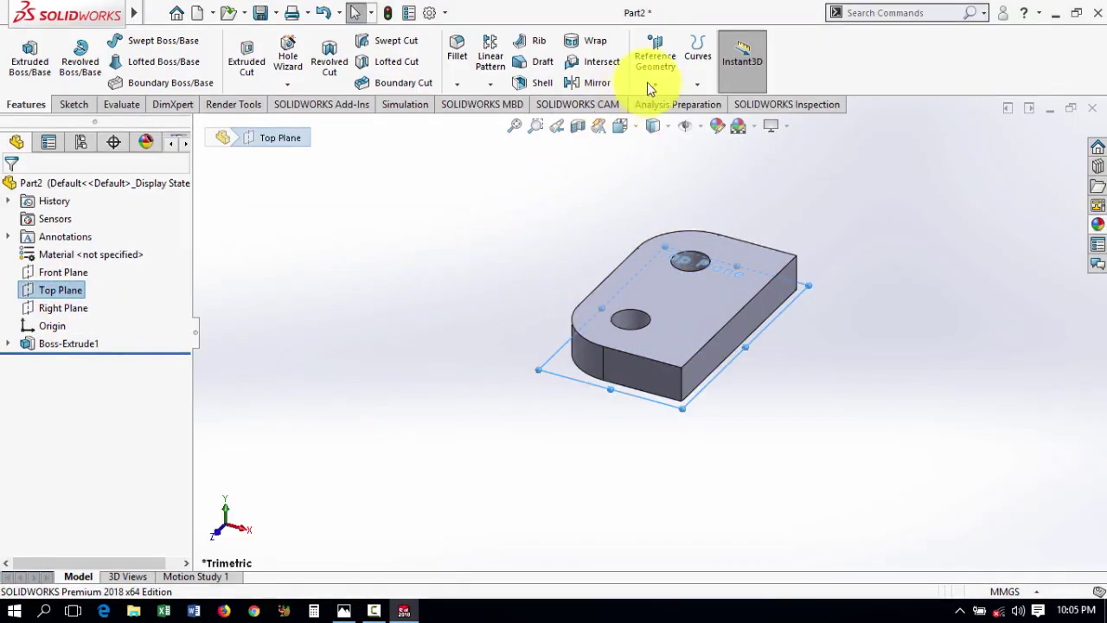
Create reference plane Plane1 at a 28 mm offset (20 + 16/2) from the Top Plane
click(661, 58)
click(667, 102)
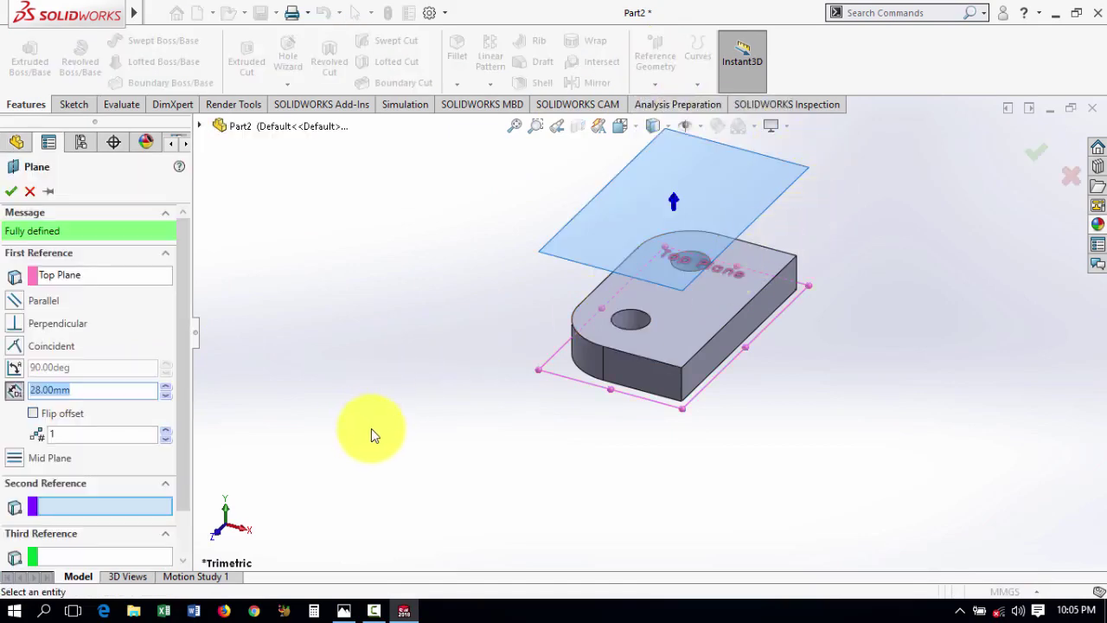
key(alt+Tab)
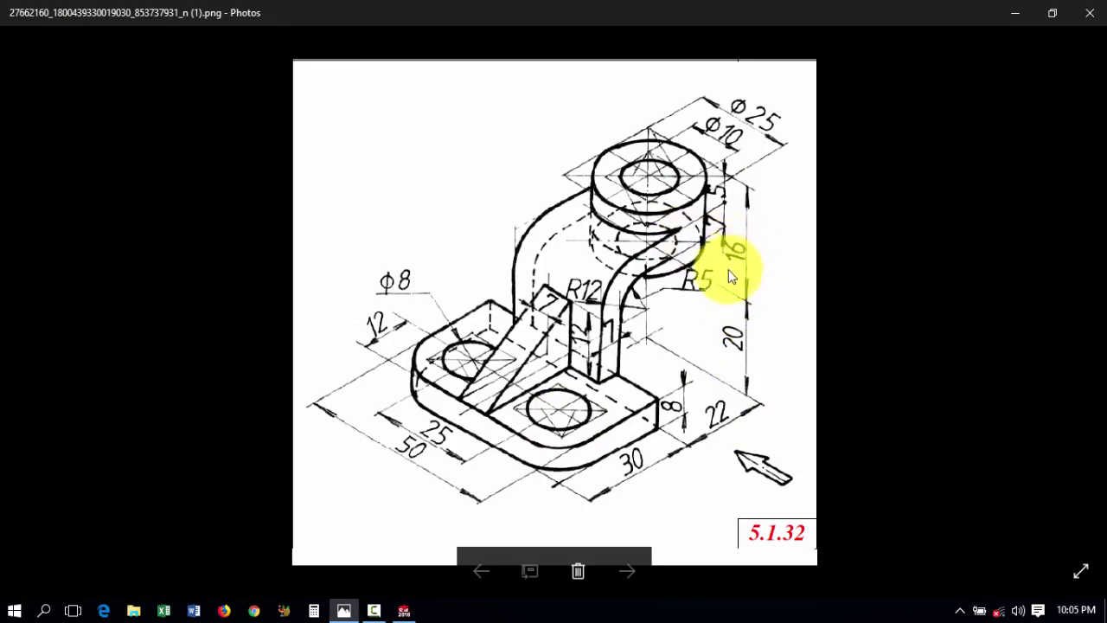
key(alt+Tab)
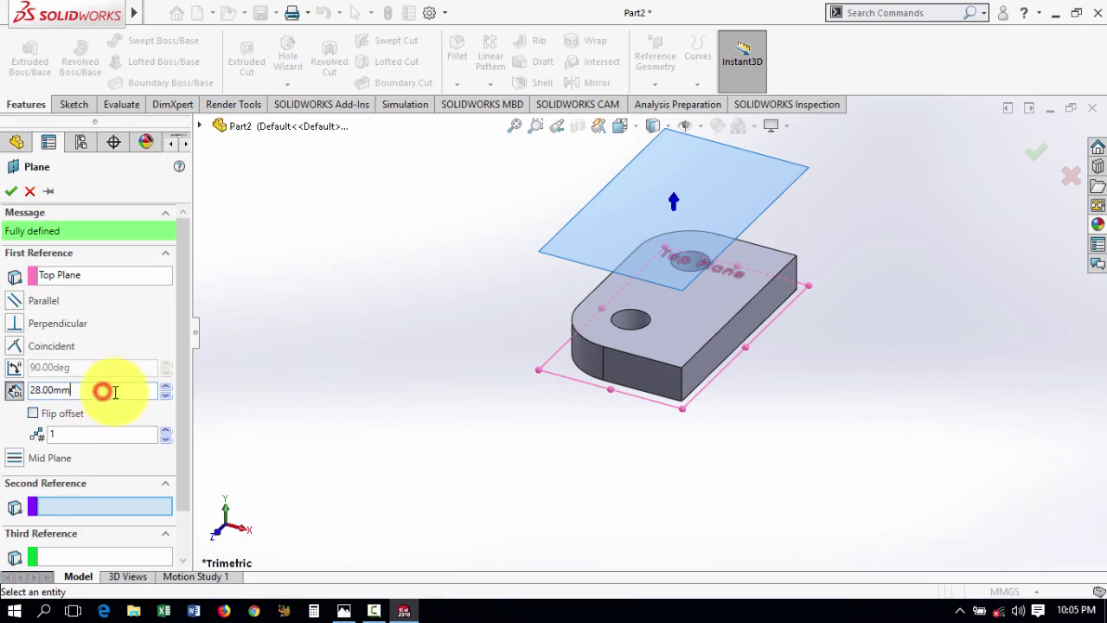
double_click(114, 392)
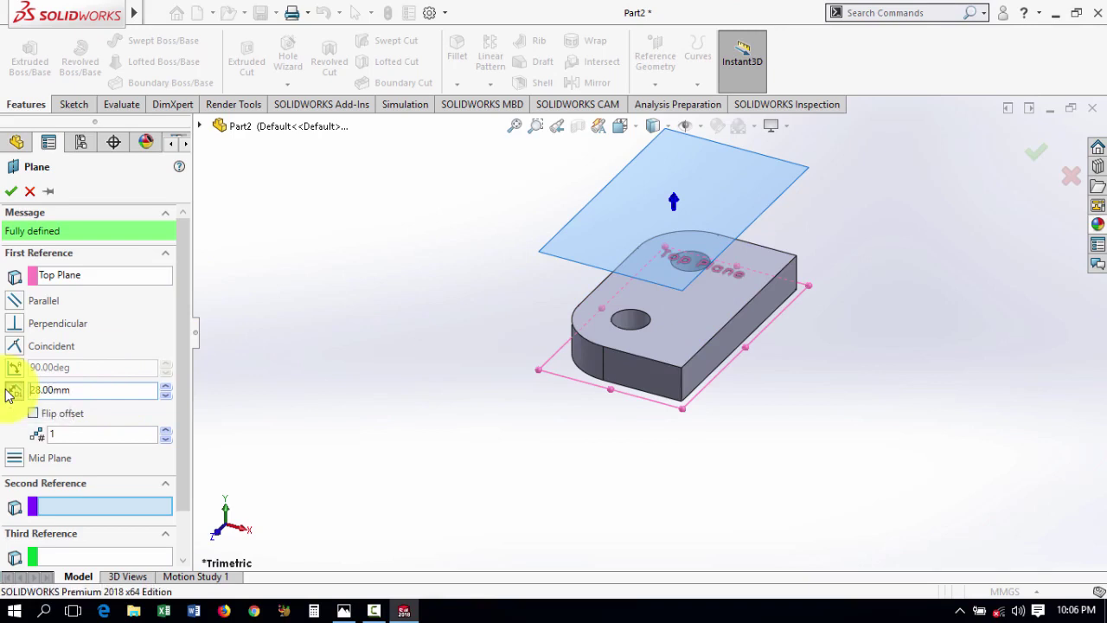
click(10, 190)
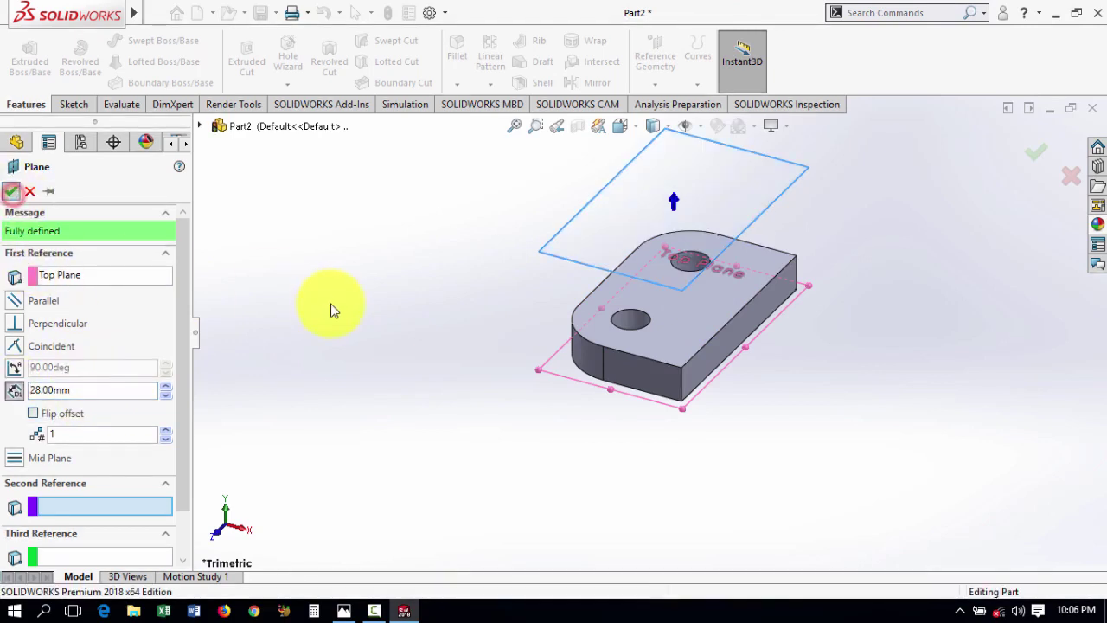
Start Sketch2 on Plane1, stretching the plane's boundary to the right
click(288, 252)
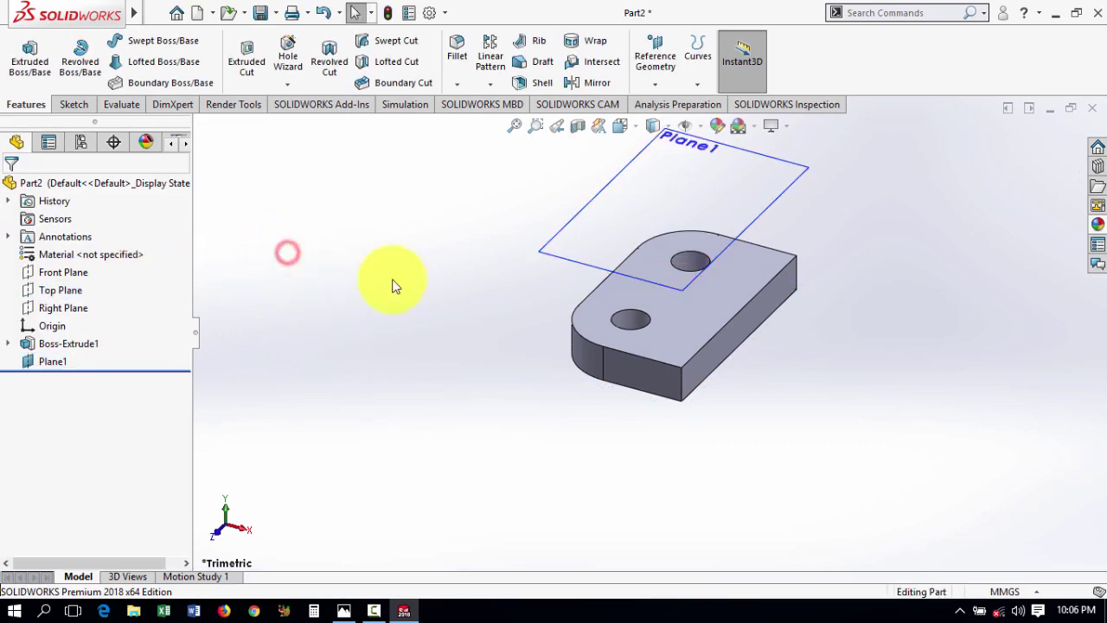
click(586, 233)
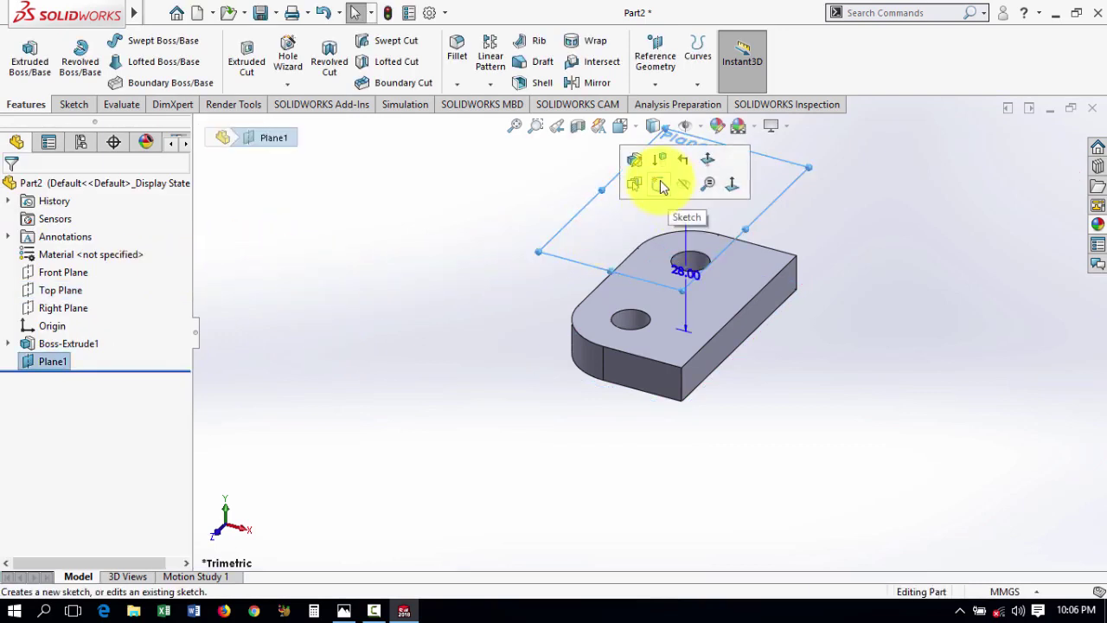
click(659, 182)
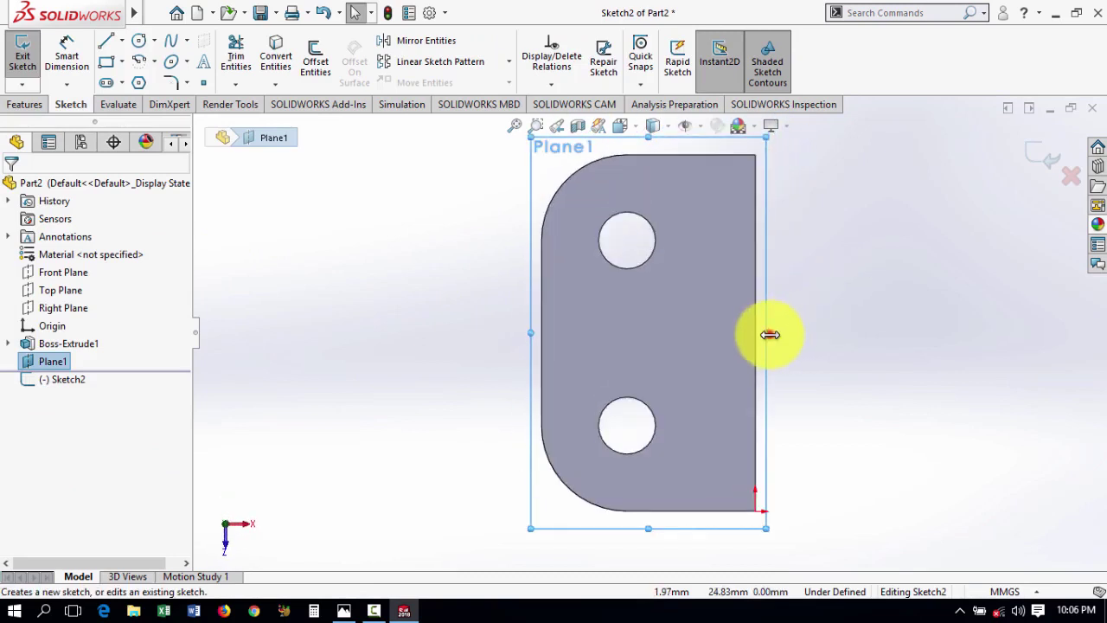
drag(770, 334, 1064, 346)
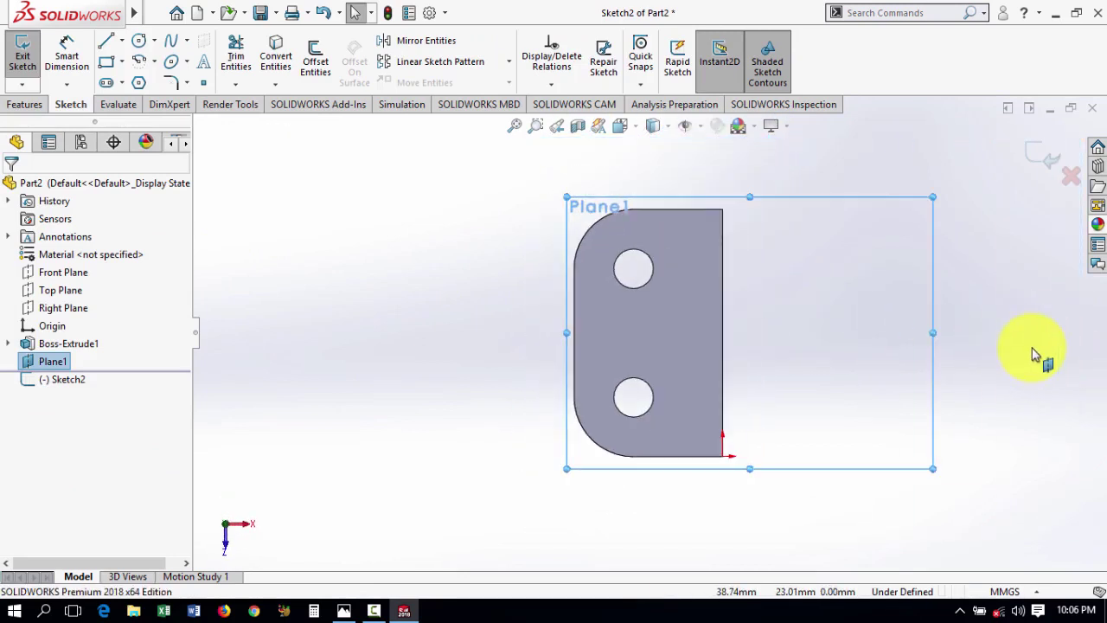
scroll(1025, 351, down, 1)
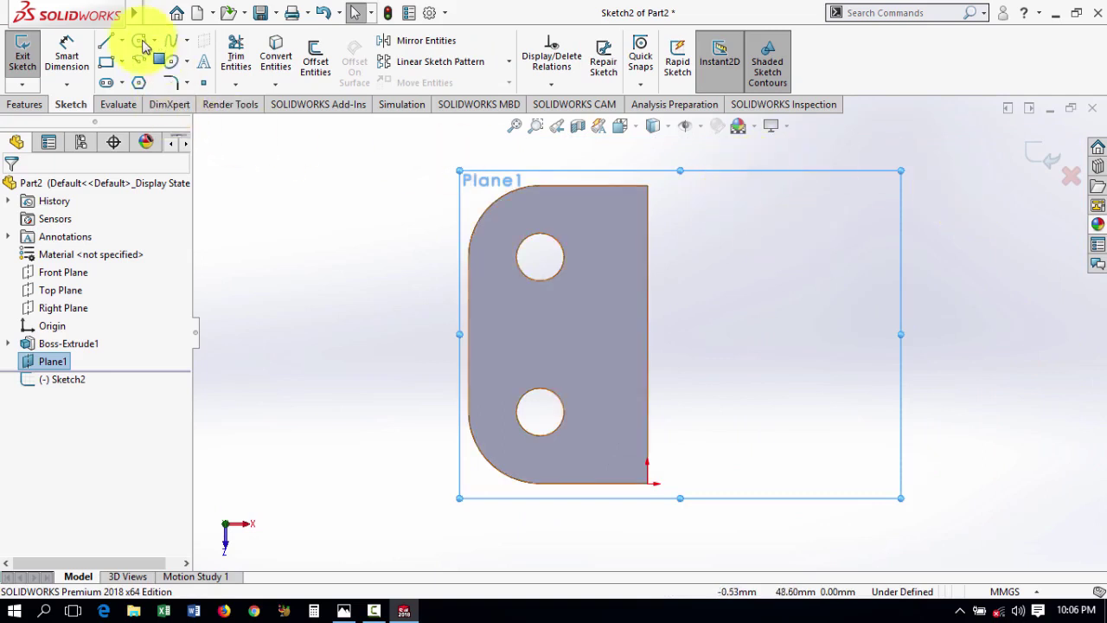
Draw a circle to the right of the base plate
click(139, 38)
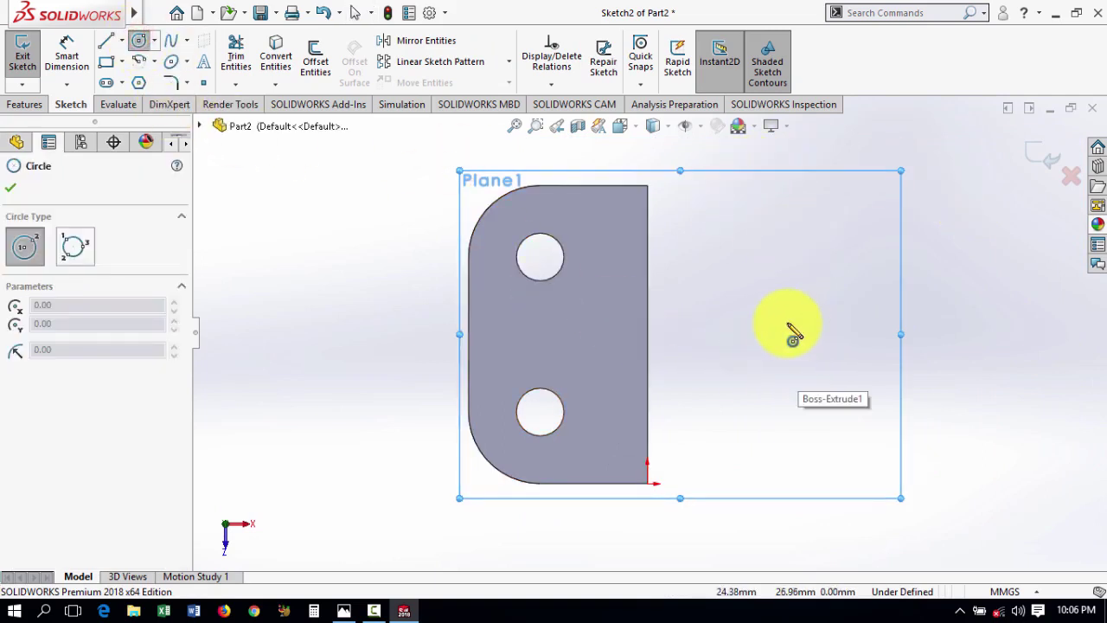
click(785, 321)
click(828, 381)
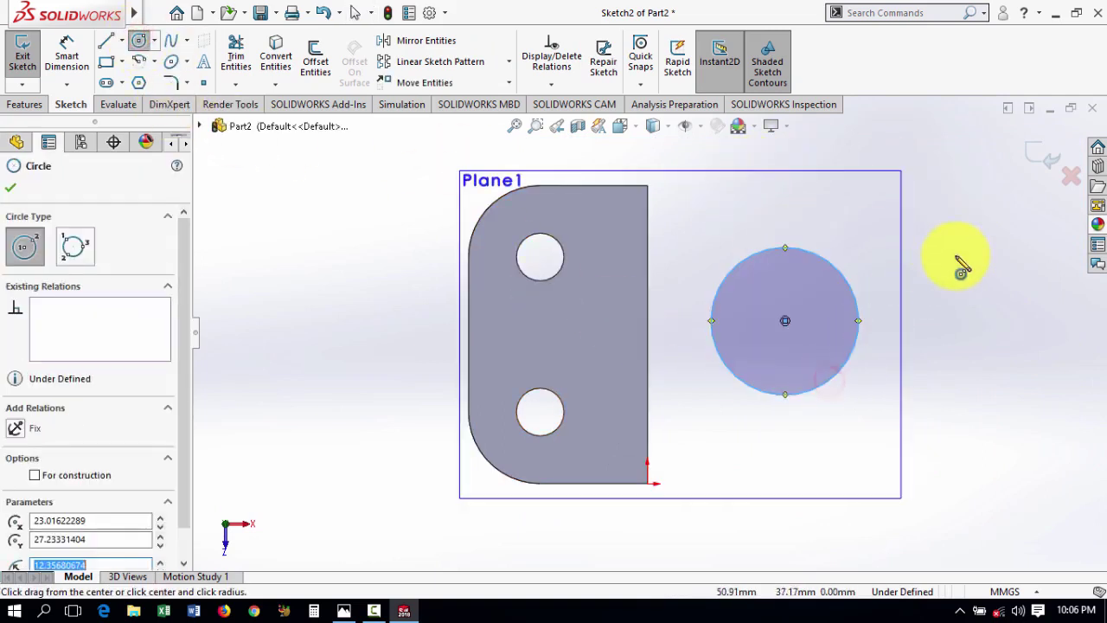
right_click(958, 261)
click(1009, 270)
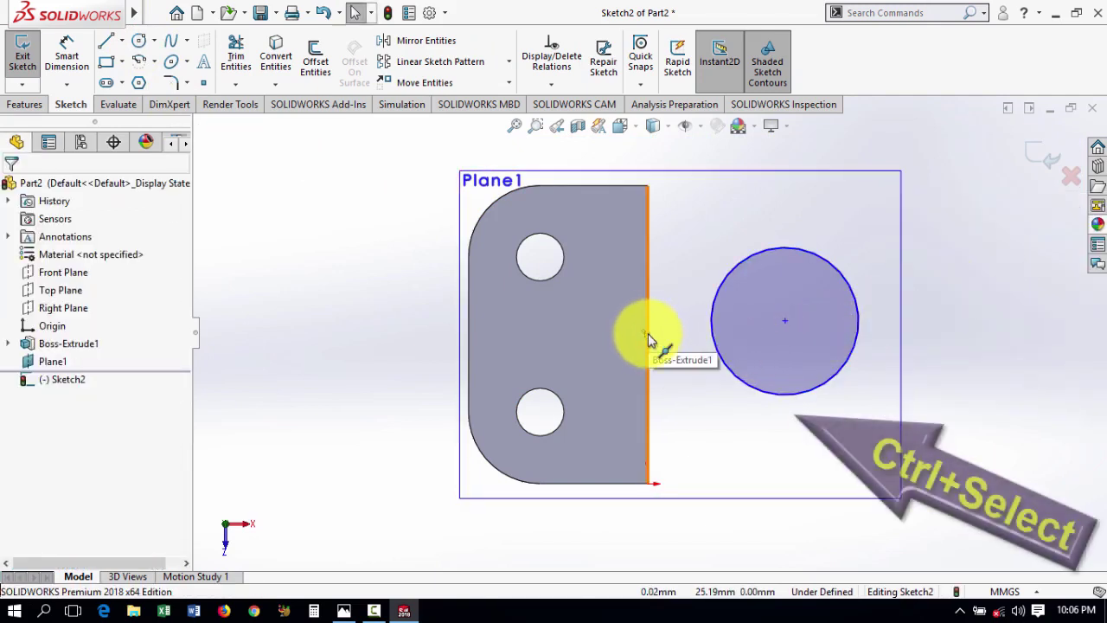
Add a Horizontal relation between the plate's right-edge midpoint and the circle centre
click(647, 335)
ctrl+click(786, 324)
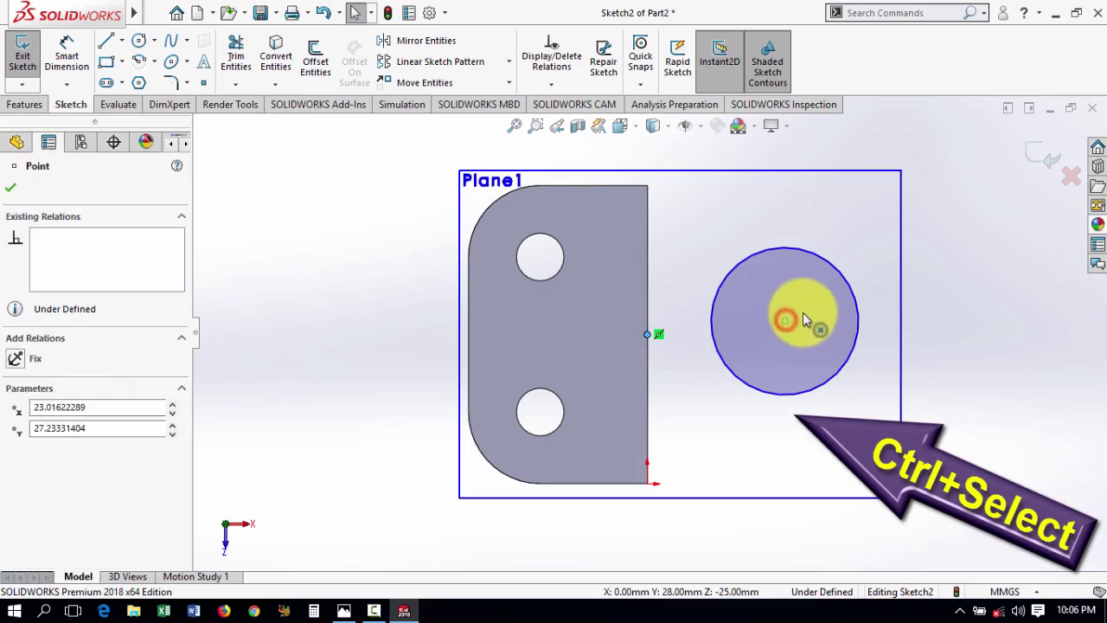
click(832, 247)
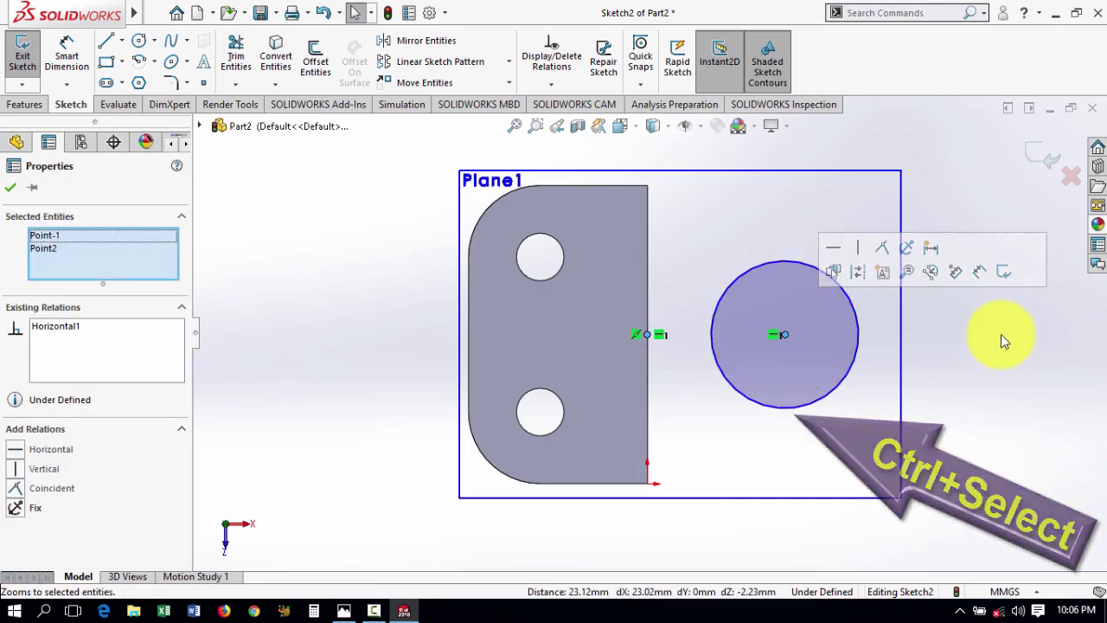
click(1001, 334)
key(alt+Tab)
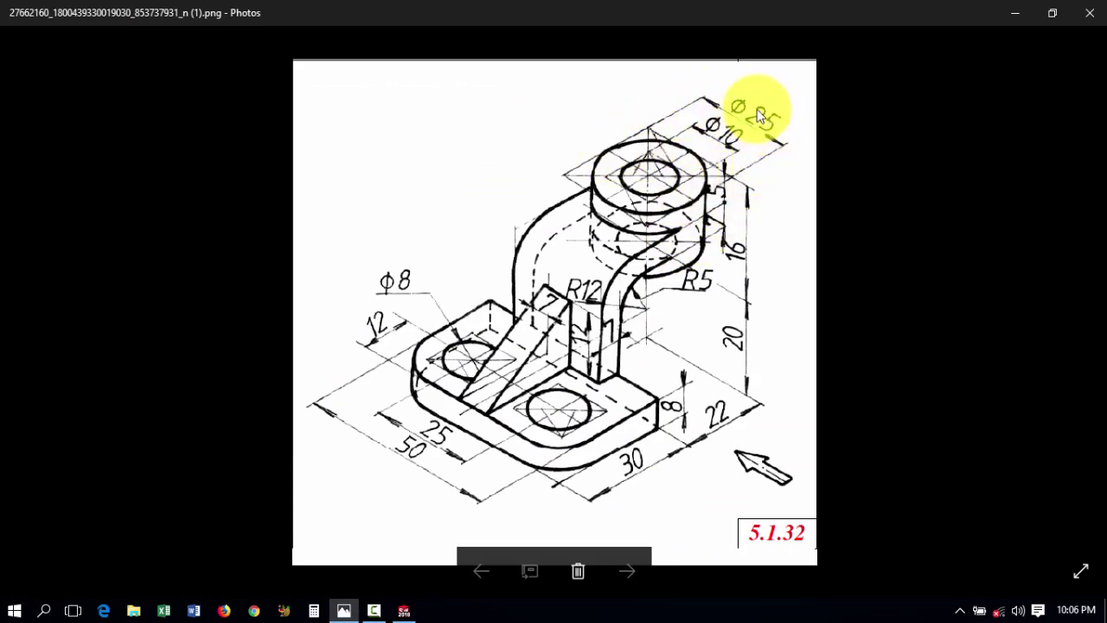
key(alt+Tab)
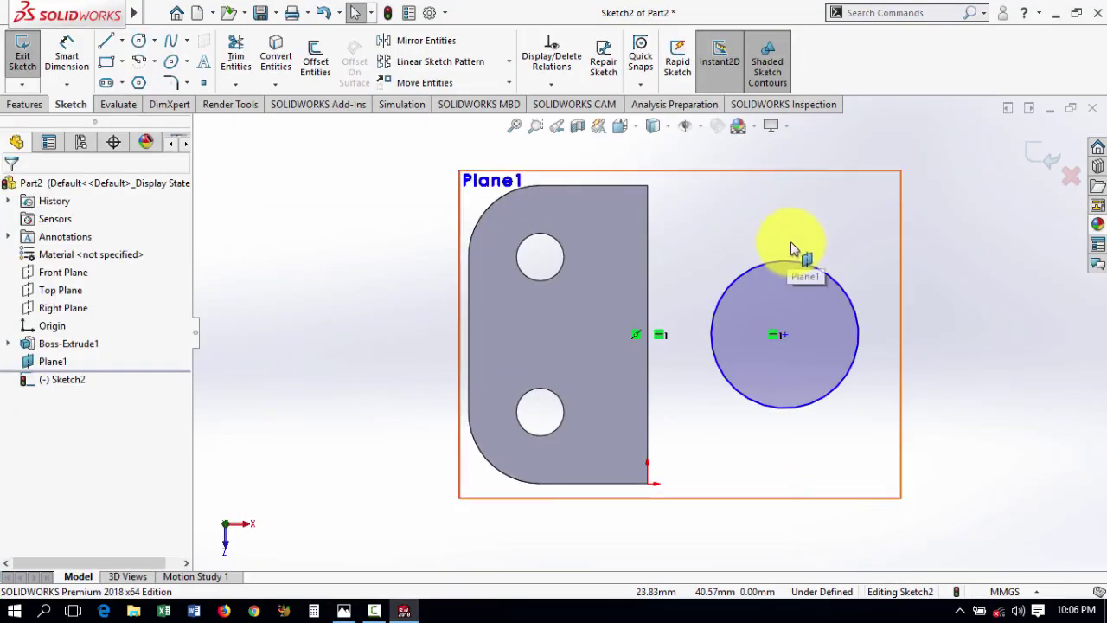
key(s)
click(840, 249)
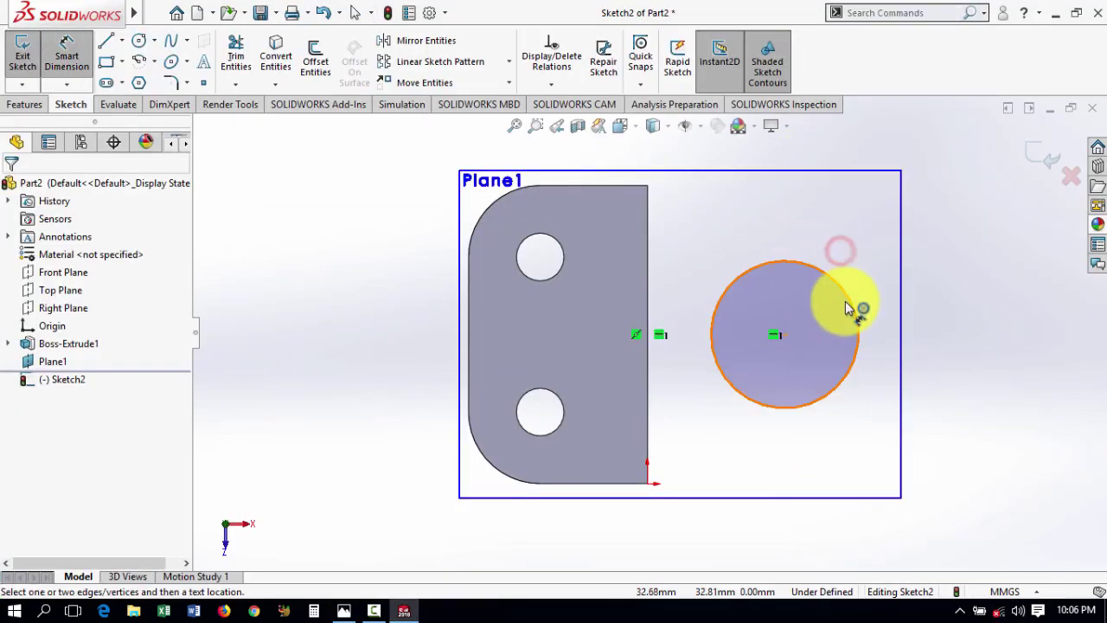
Dimension the circle's diameter to 25 mm
click(848, 304)
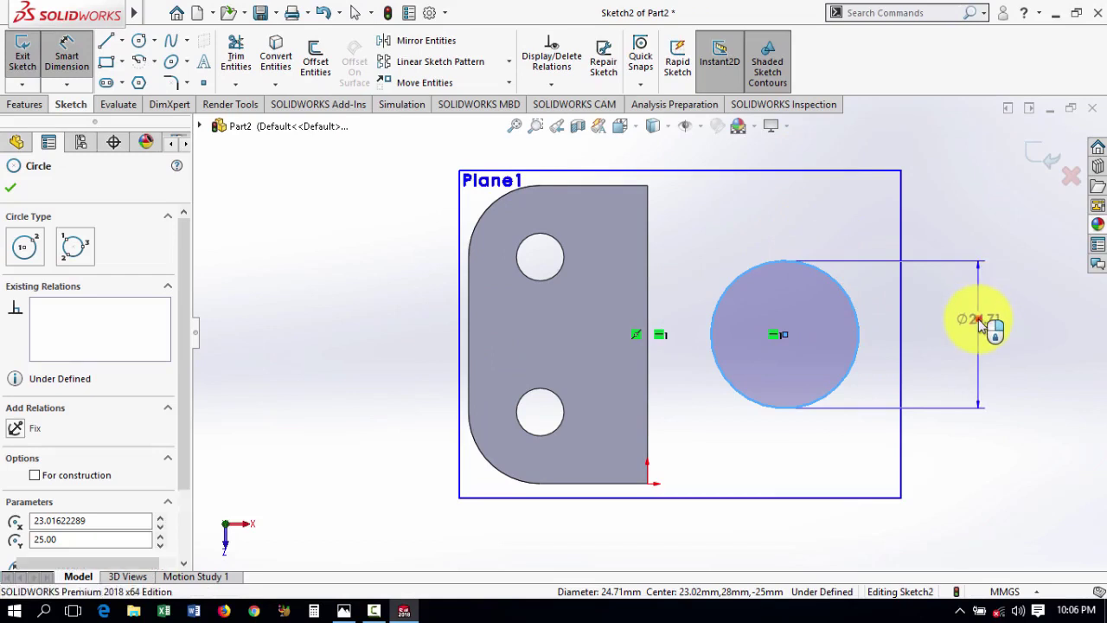
click(978, 322)
text(25)
key(Return)
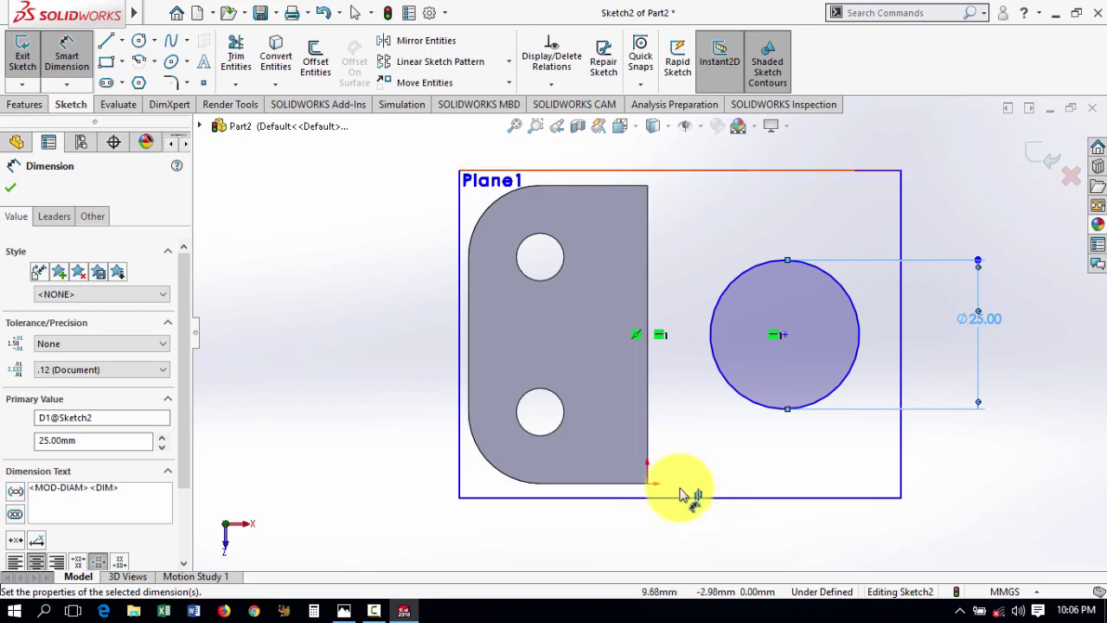
Set the distance from the plate's right edge to the circle centre at 22 mm
click(647, 435)
click(784, 337)
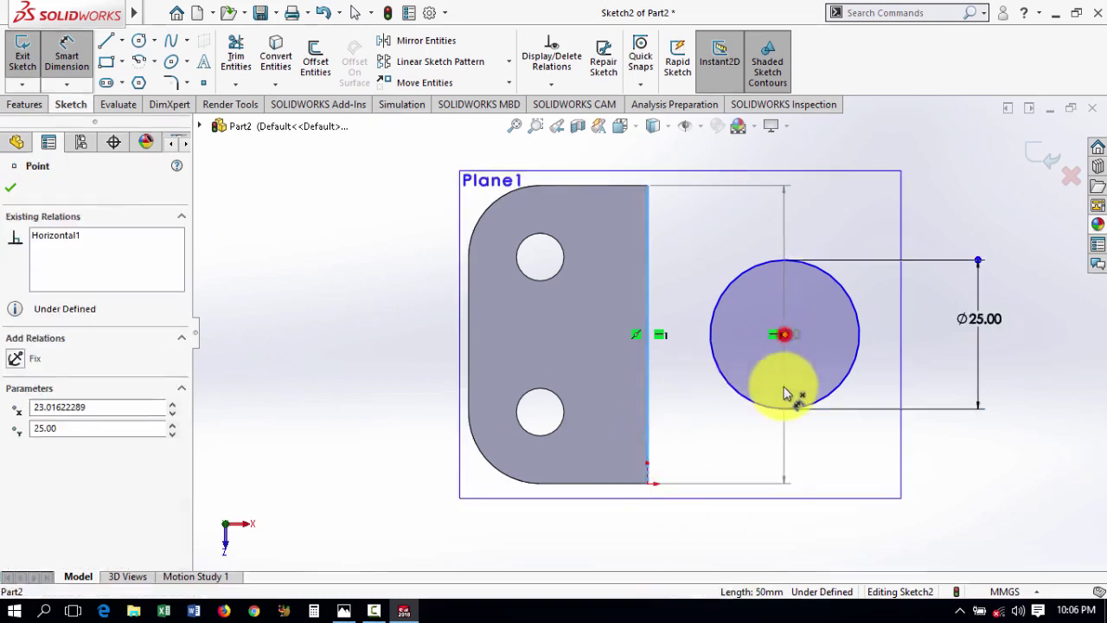
click(718, 521)
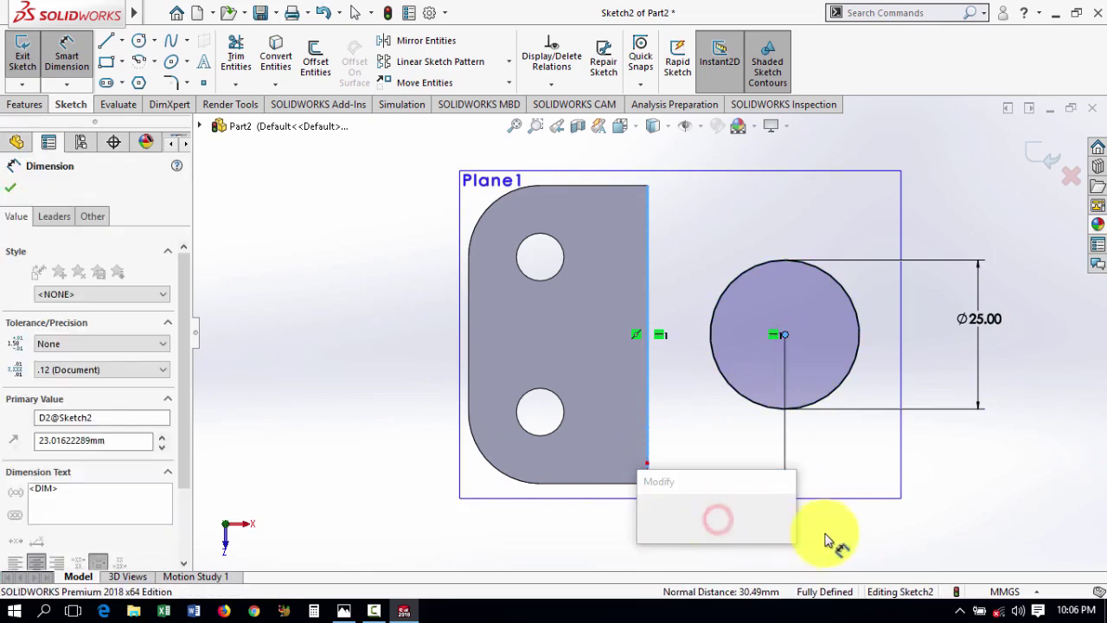
key(alt+Tab)
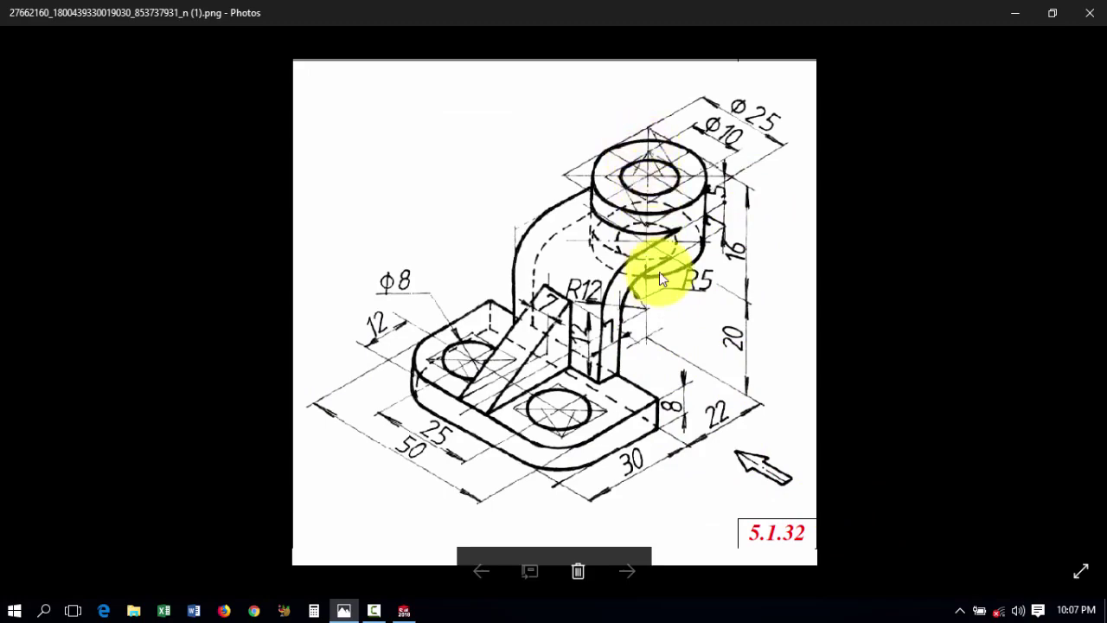
key(alt+Tab)
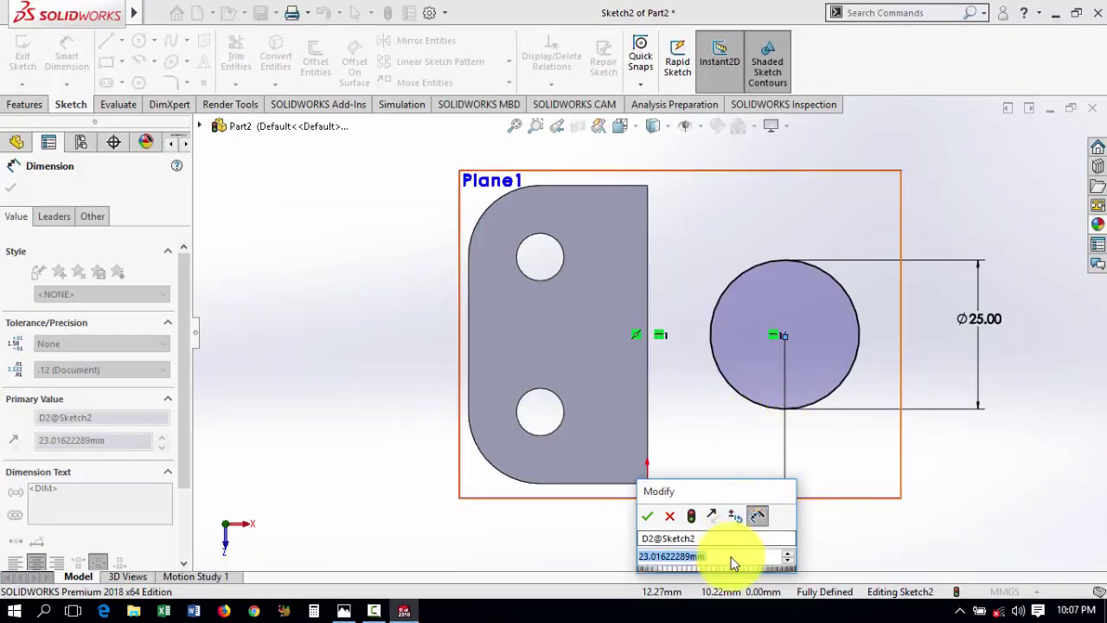
text(22)
key(Return)
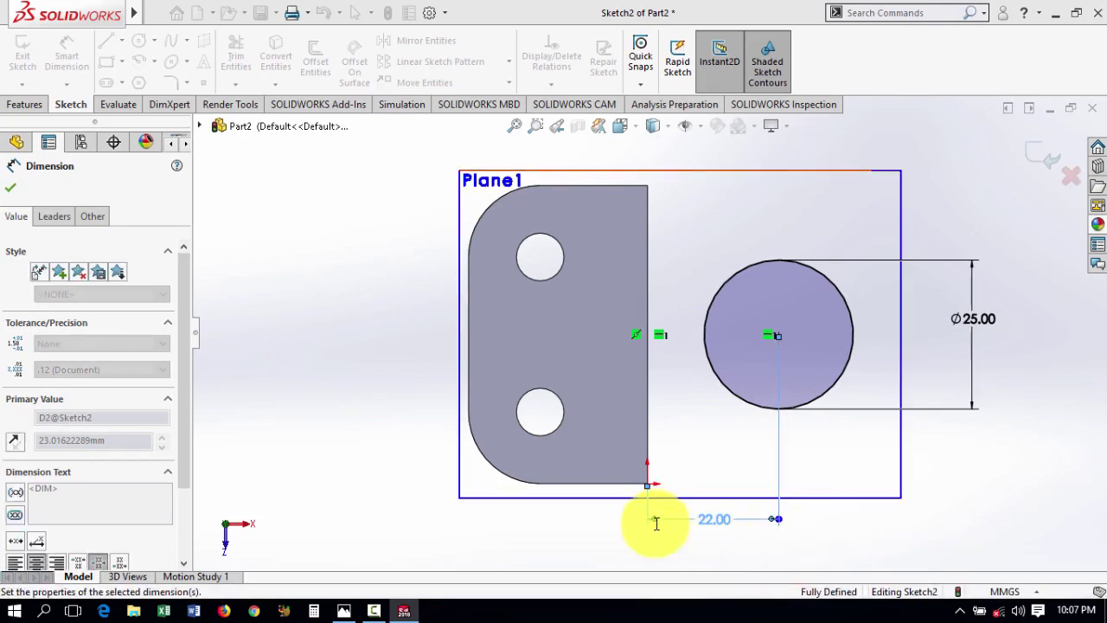
click(11, 189)
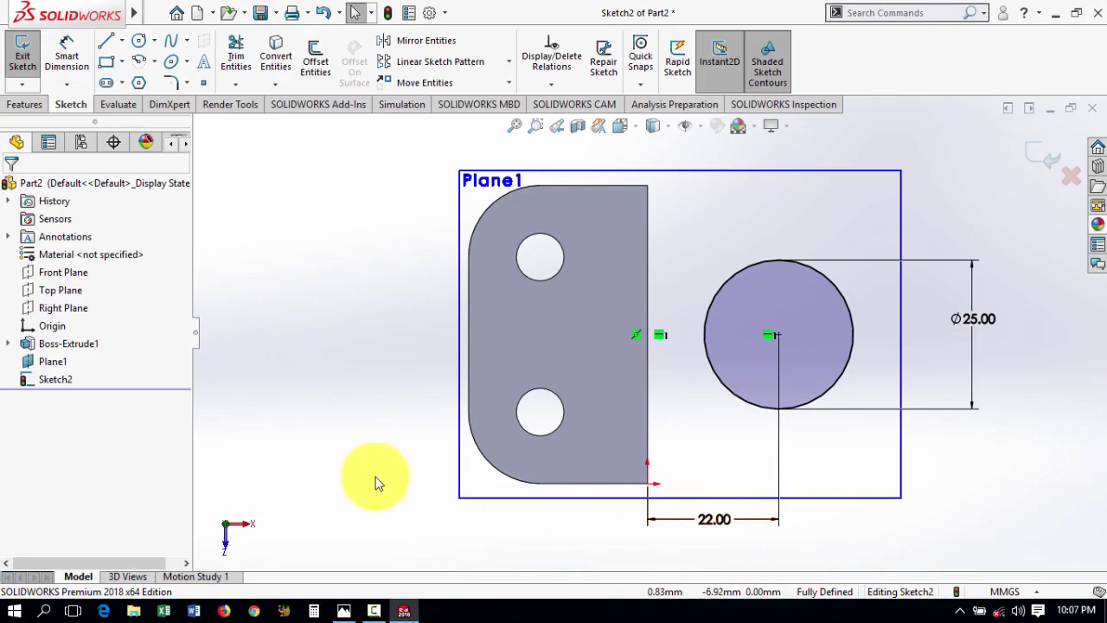
Extrude the Ø25 mm circle Mid Plane to a 16 mm depth as Boss-Extrude2
click(24, 104)
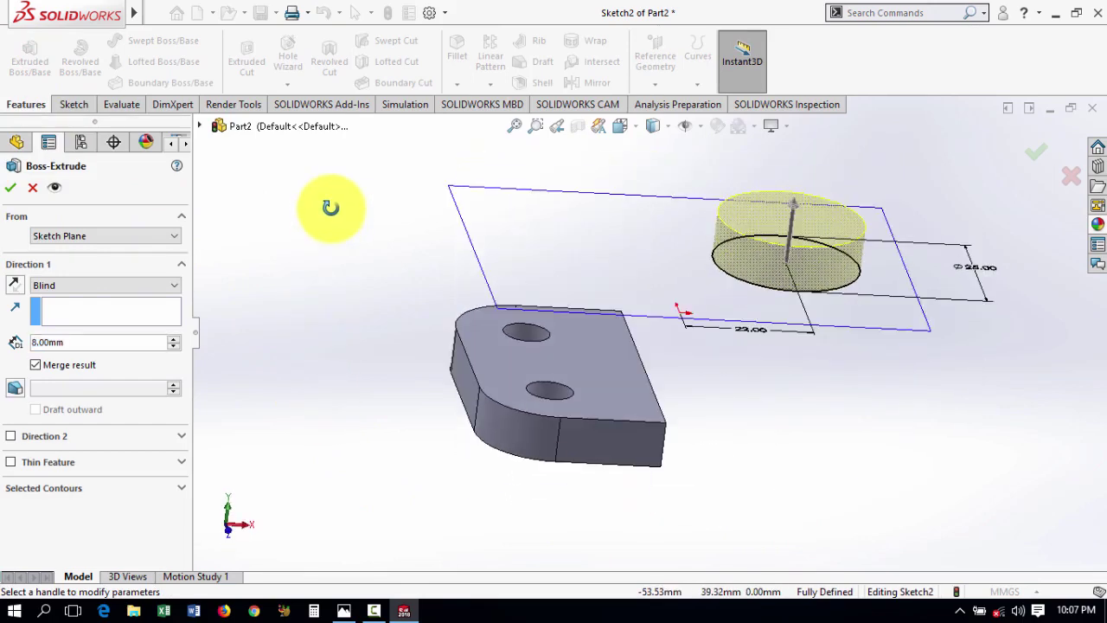
click(136, 291)
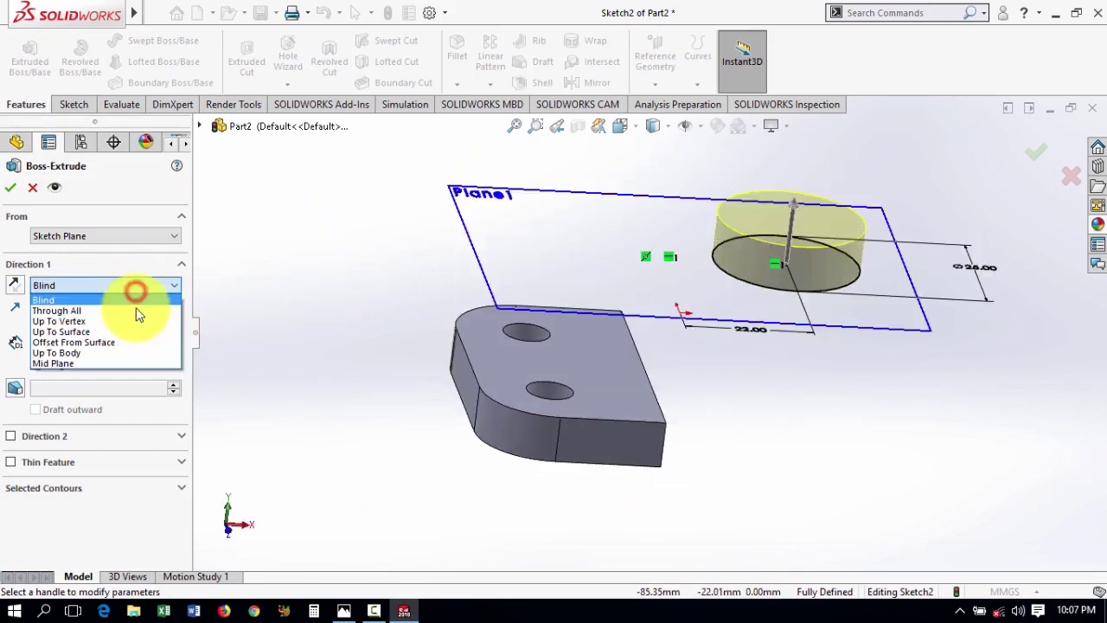
click(121, 360)
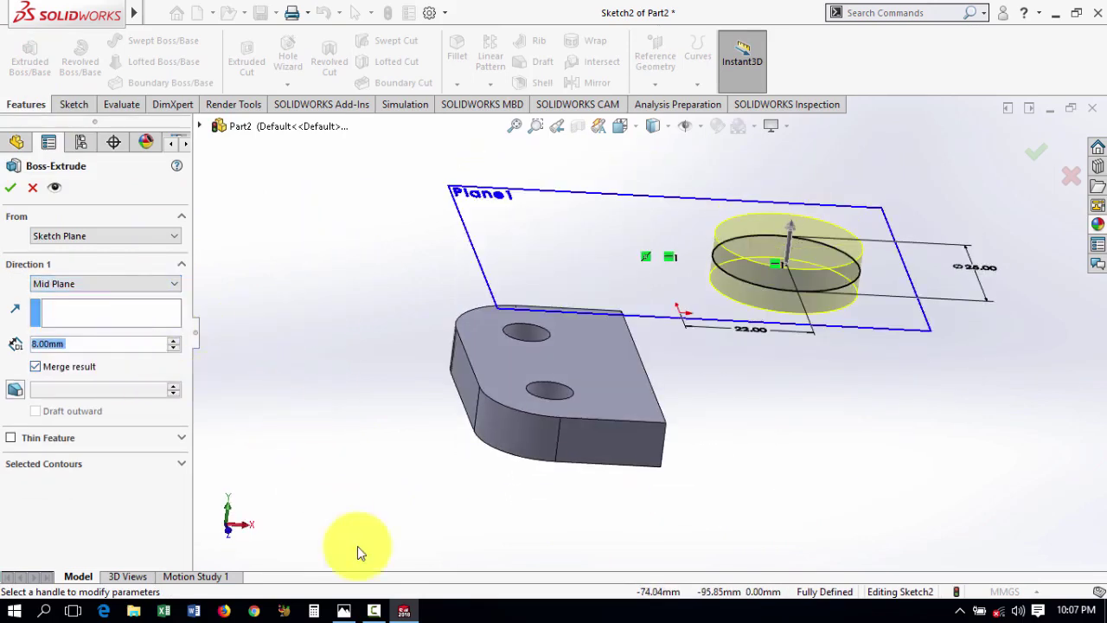
click(344, 611)
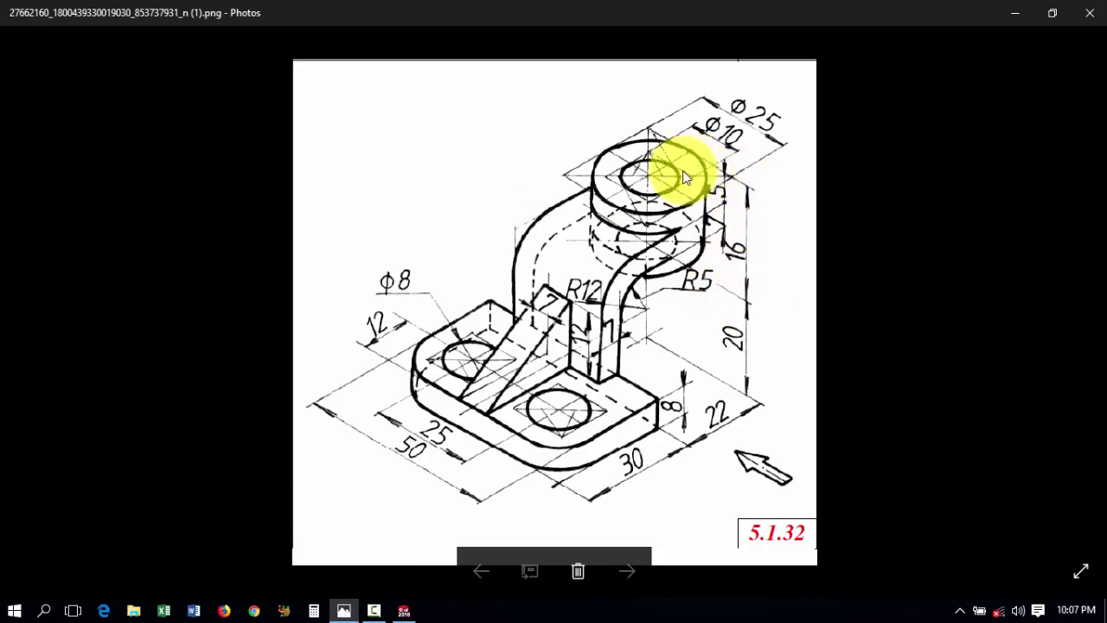
key(alt+Tab)
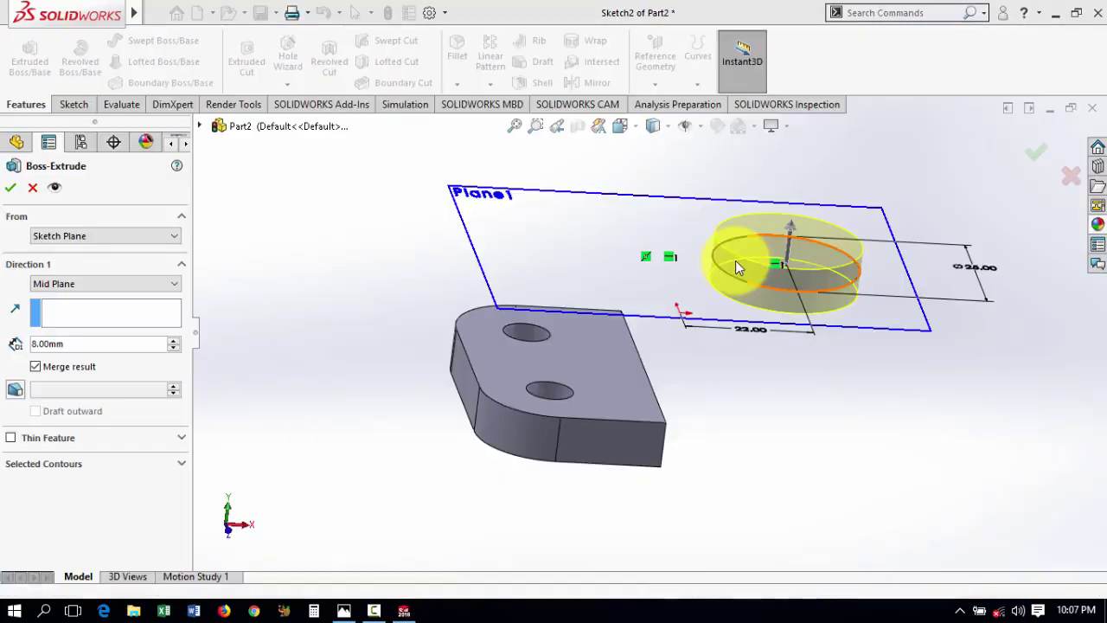
double_click(109, 343)
text(16)
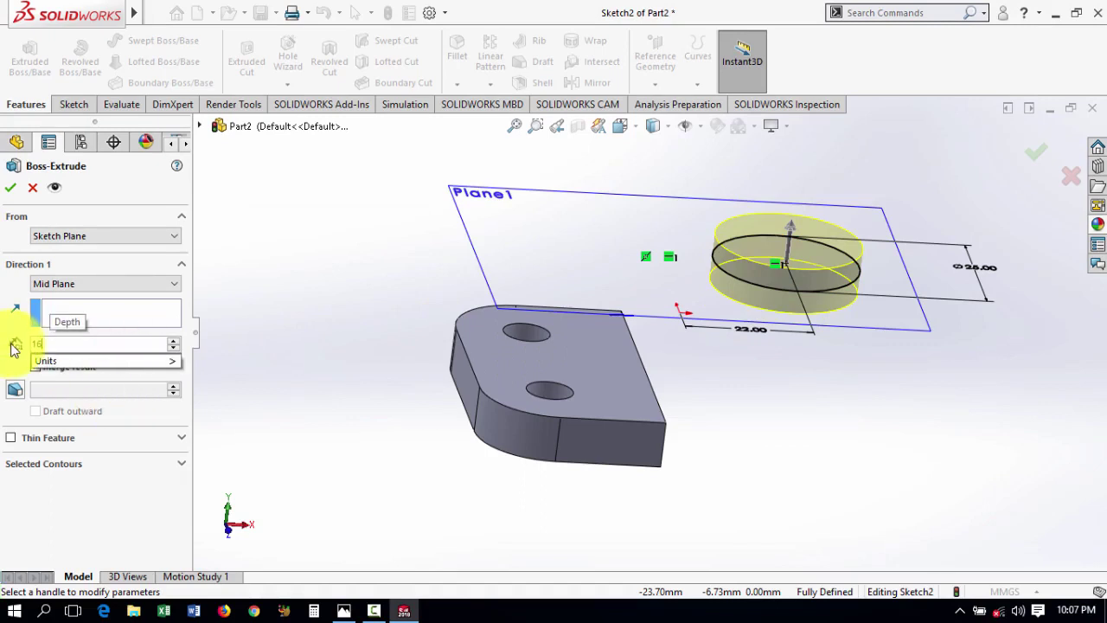
key(Return)
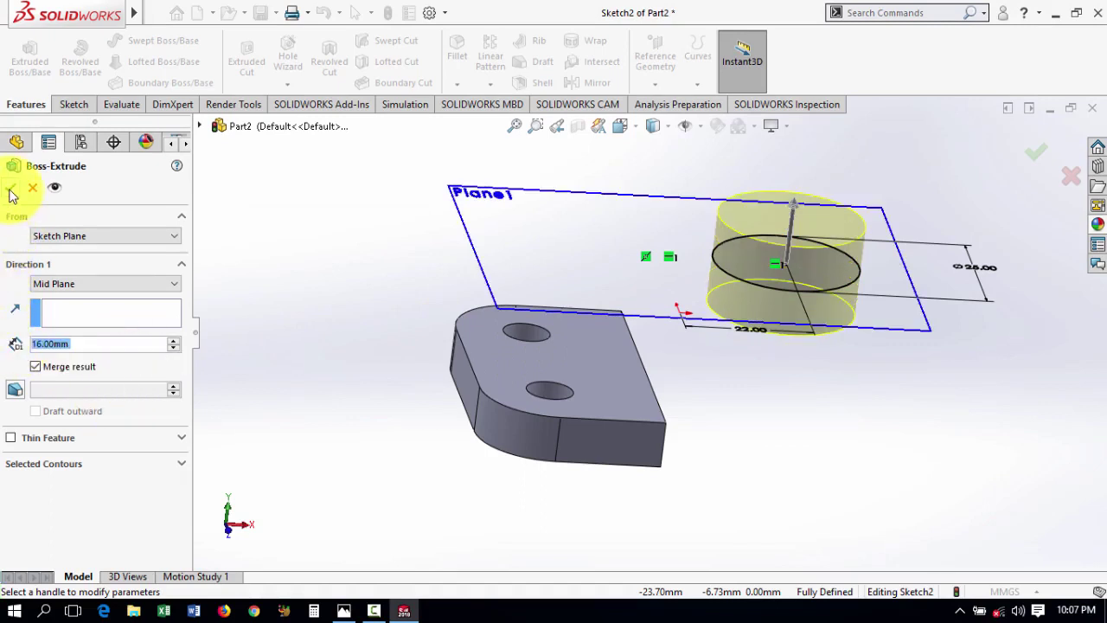
click(11, 187)
click(333, 399)
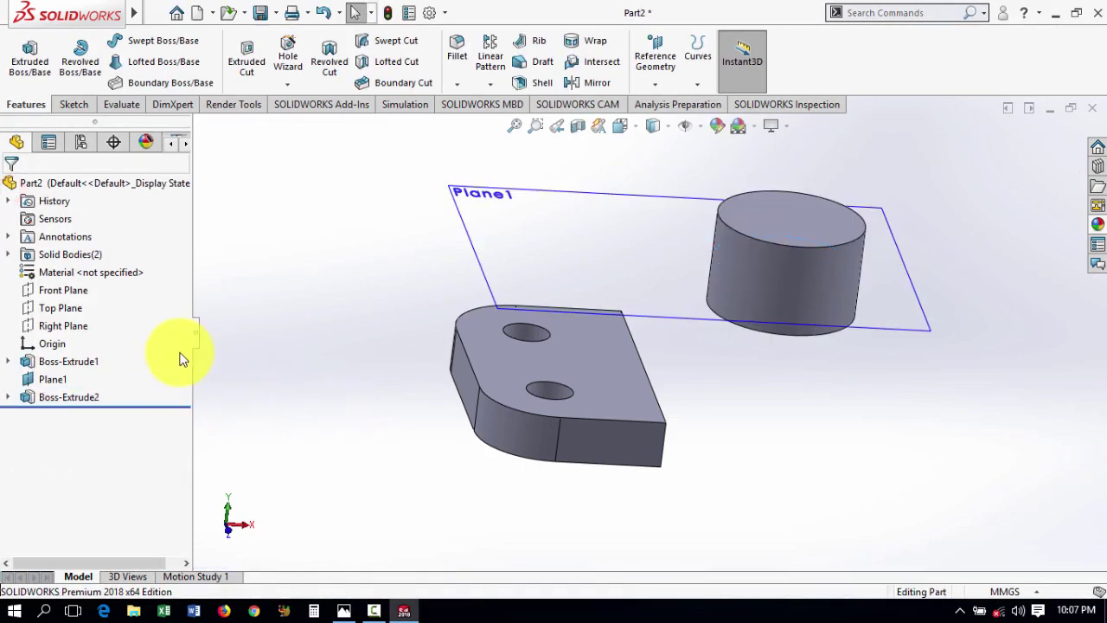
Create Plane2 from the Front Plane, made coincident with a chosen point on the part
click(63, 290)
middle_drag(281, 313, 288, 461)
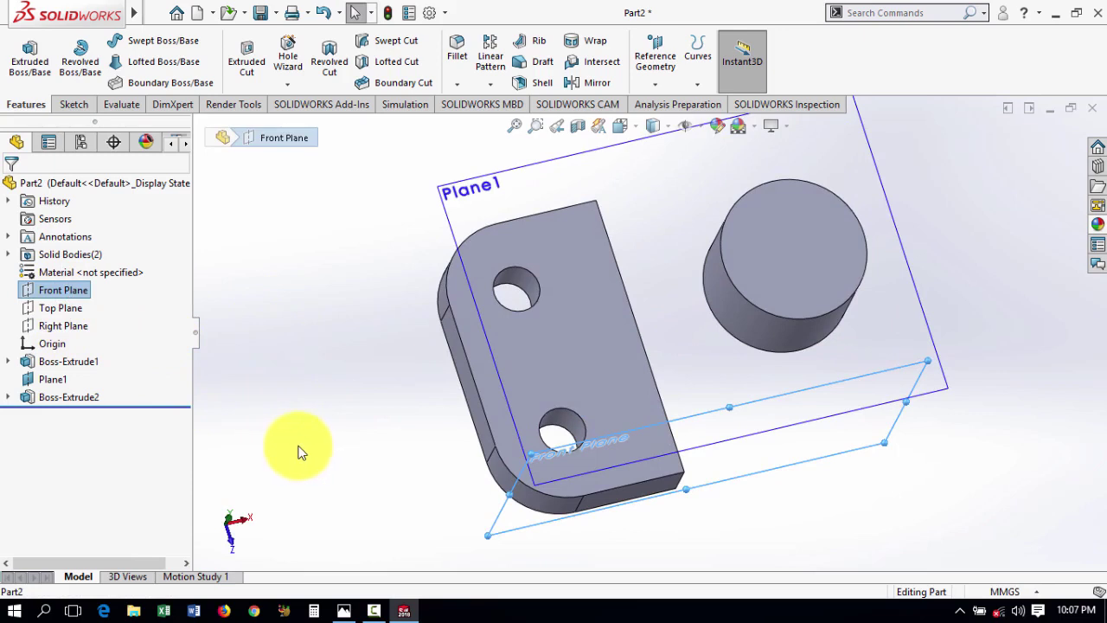
click(654, 48)
click(675, 107)
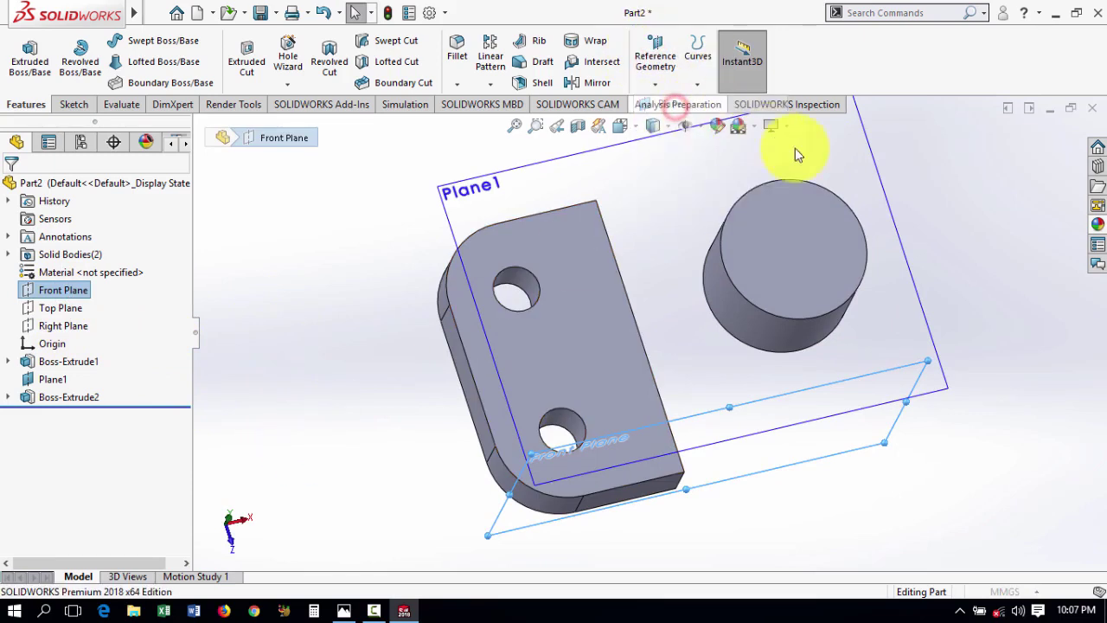
scroll(945, 348, up, 2)
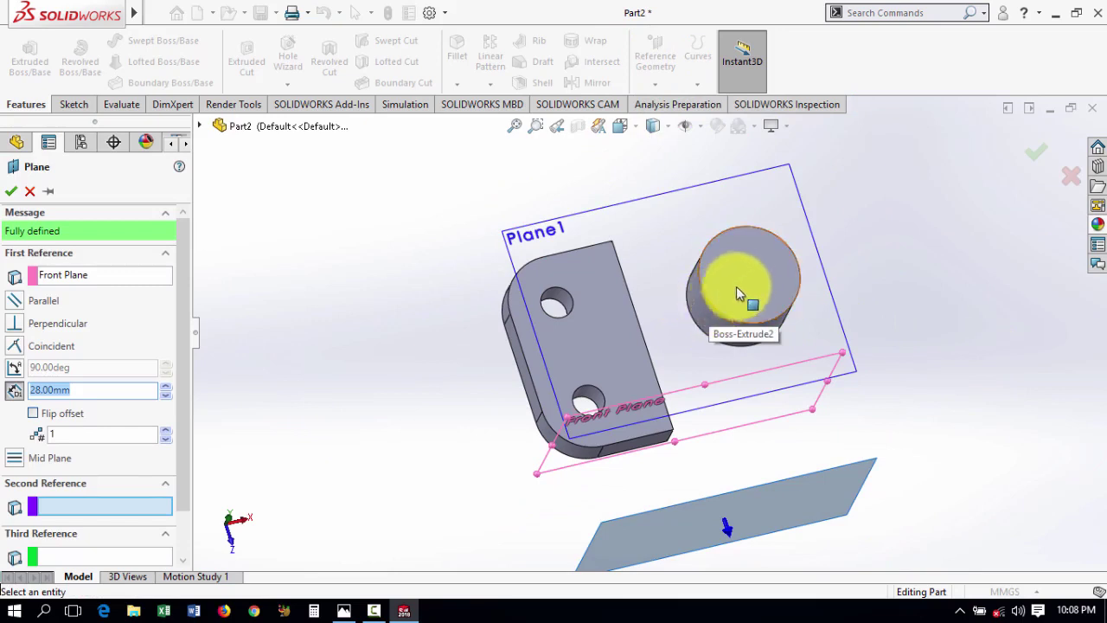
click(645, 336)
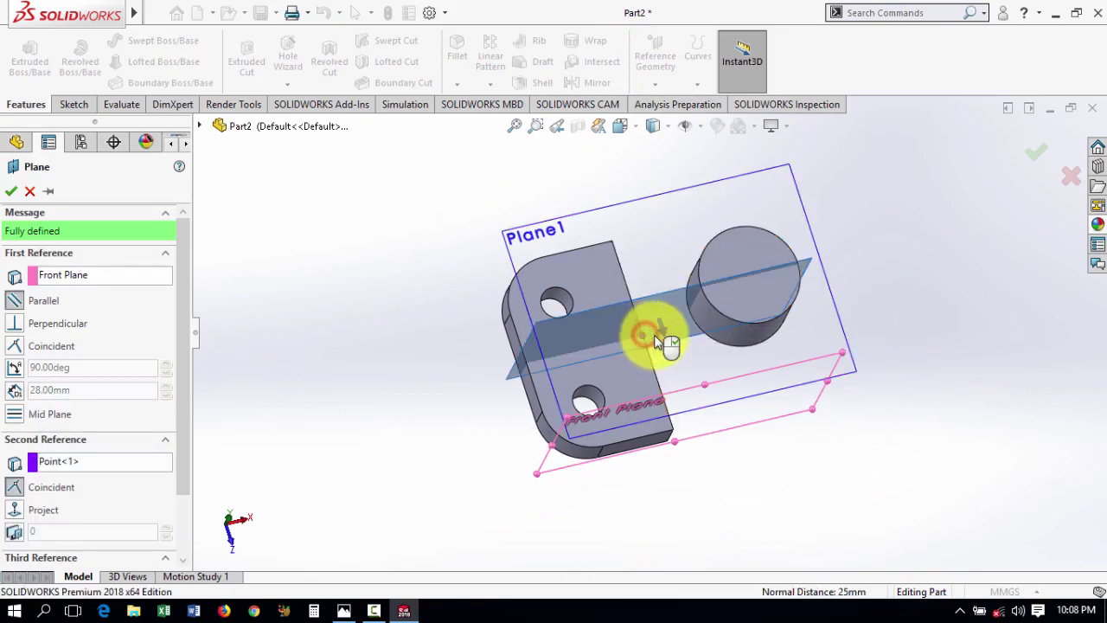
mouse_move(948, 333)
middle_down()
mouse_move(926, 168)
mouse_move(885, 239)
mouse_move(907, 250)
mouse_move(909, 395)
mouse_move(937, 210)
middle_up()
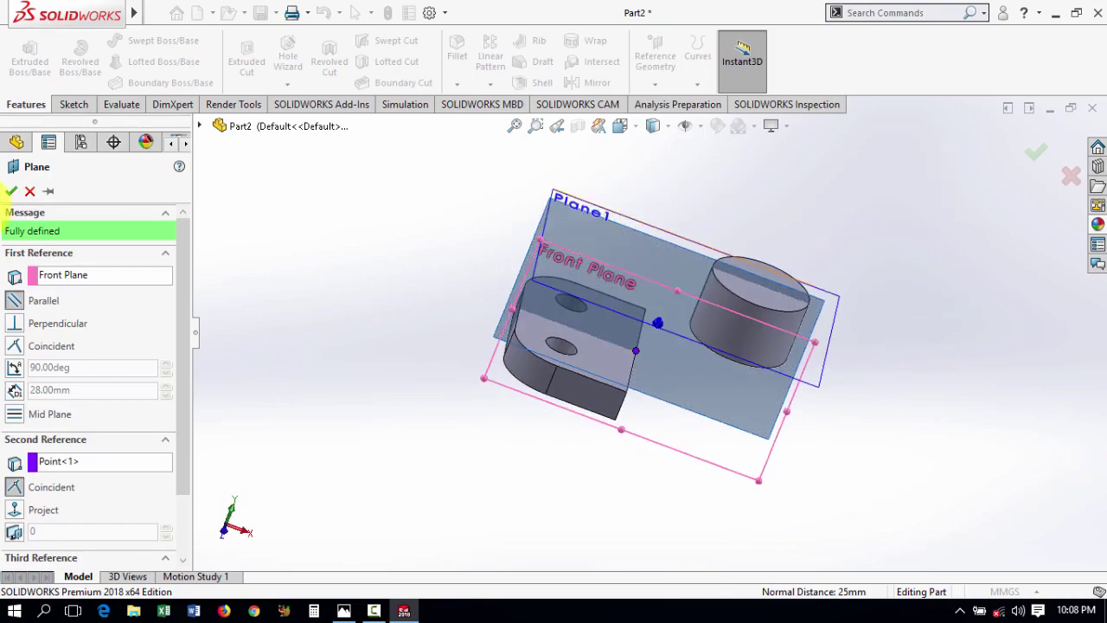
click(10, 190)
right_click(924, 442)
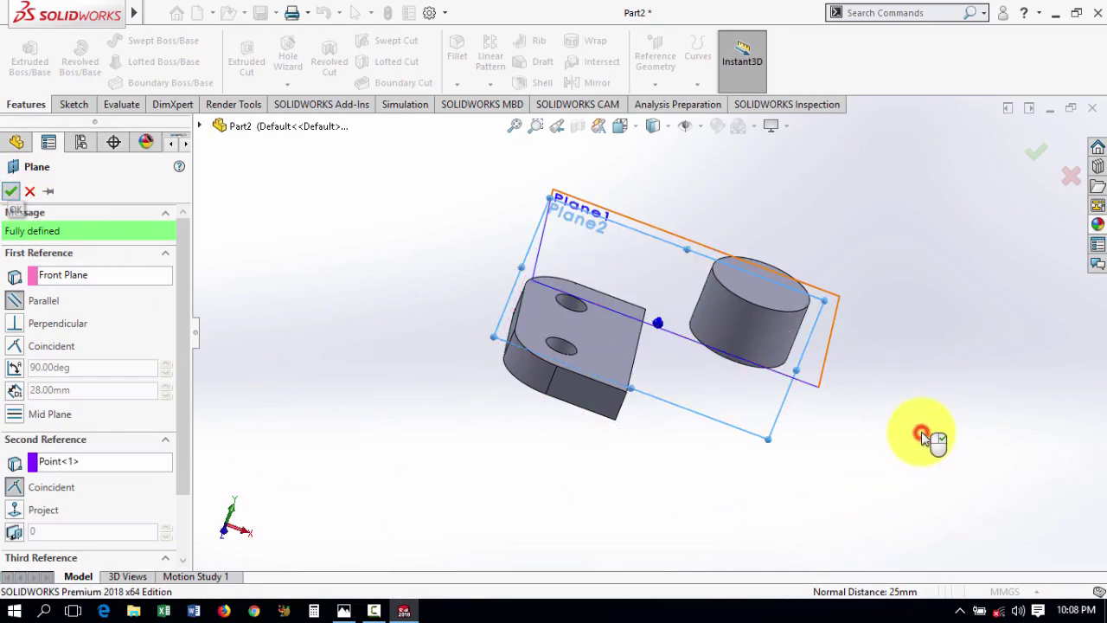
mouse_move(944, 419)
middle_down()
mouse_move(885, 341)
mouse_move(781, 531)
mouse_move(824, 511)
mouse_move(1030, 530)
mouse_move(930, 350)
mouse_move(948, 435)
middle_up()
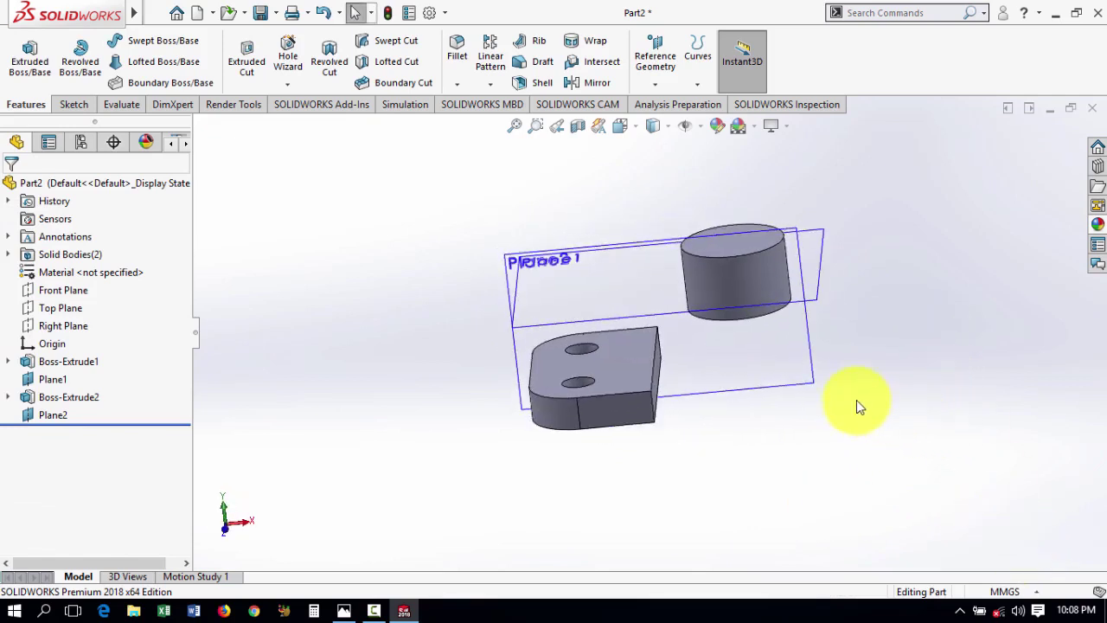
Hide Plane1 and open a new sketch on Plane2, viewed Normal To
click(820, 250)
click(919, 202)
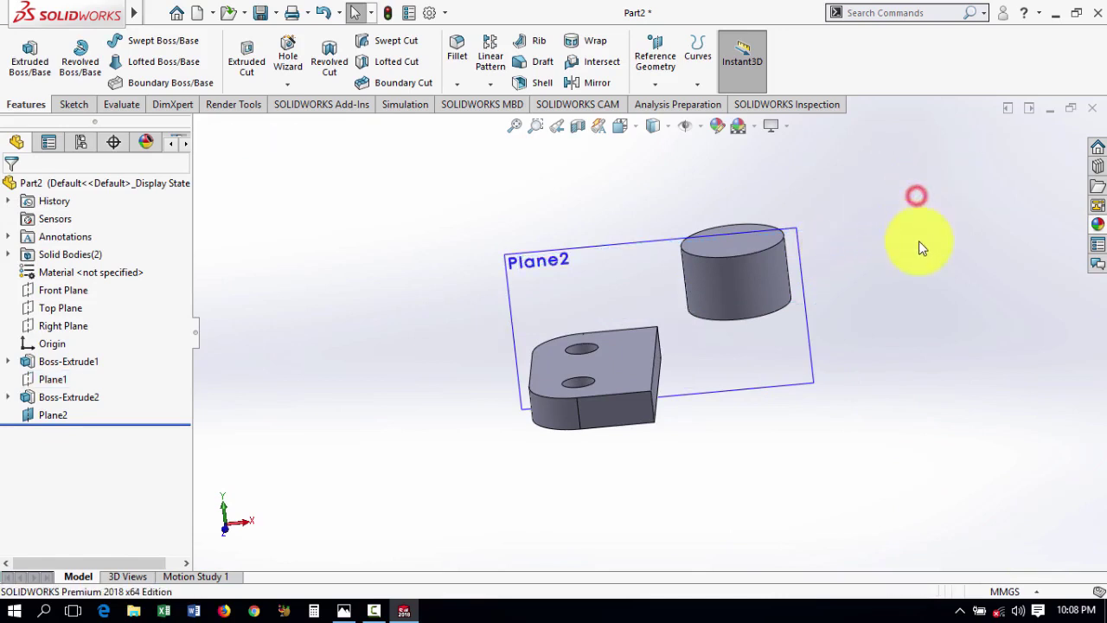
mouse_move(918, 240)
middle_down()
mouse_move(908, 315)
mouse_move(854, 295)
middle_up()
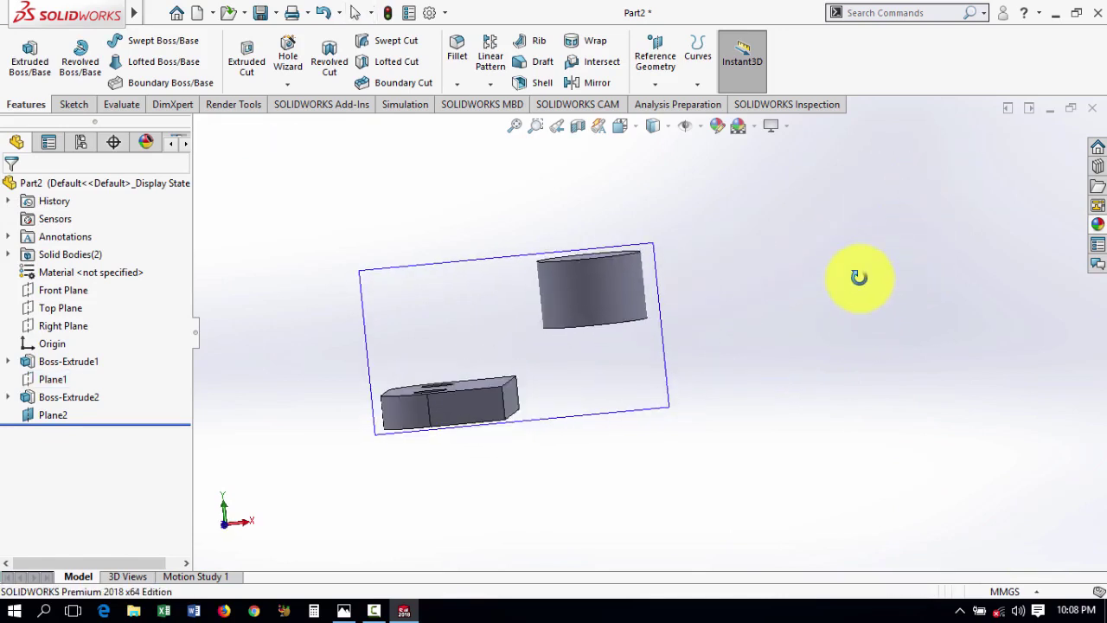
click(482, 299)
click(549, 247)
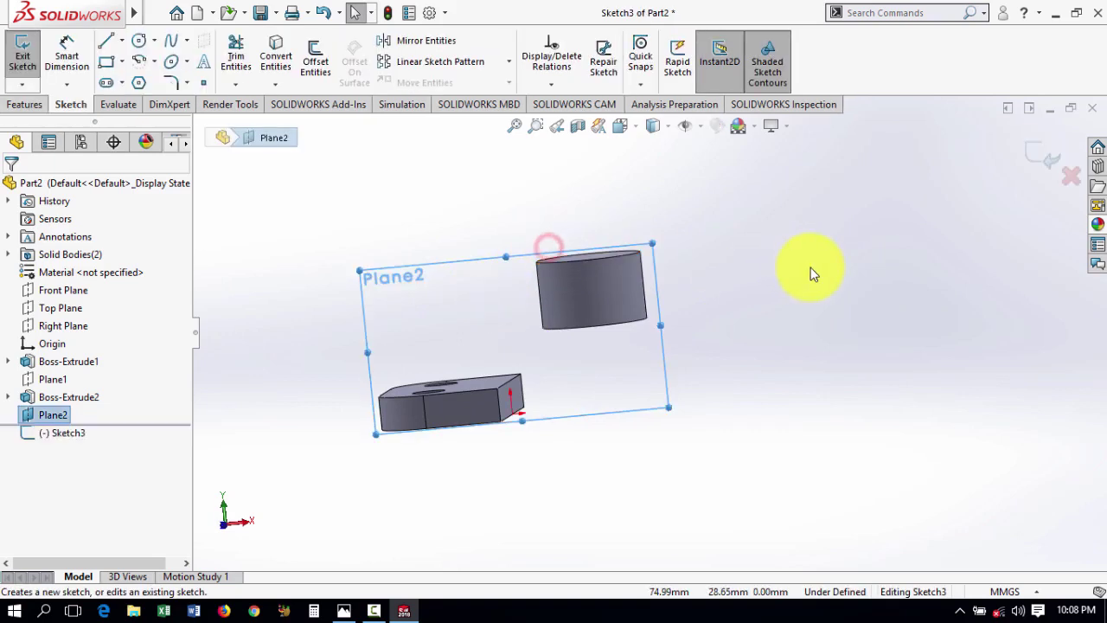
key(ctrl+8)
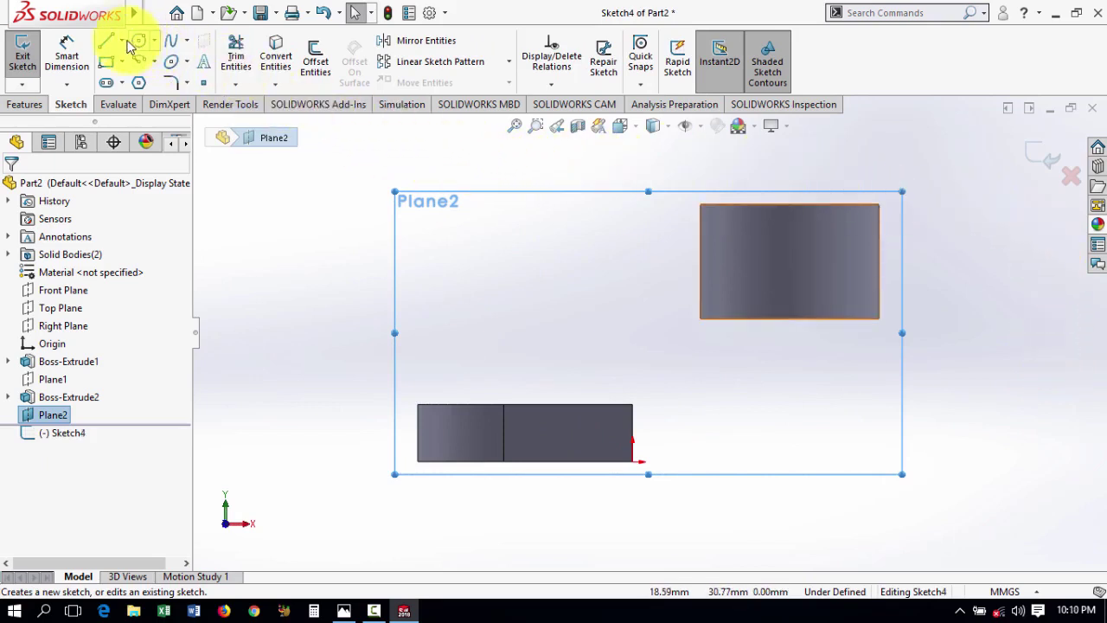
Draw a vertical centerline from the cylinder's top edge to its bottom edge
click(122, 41)
click(145, 79)
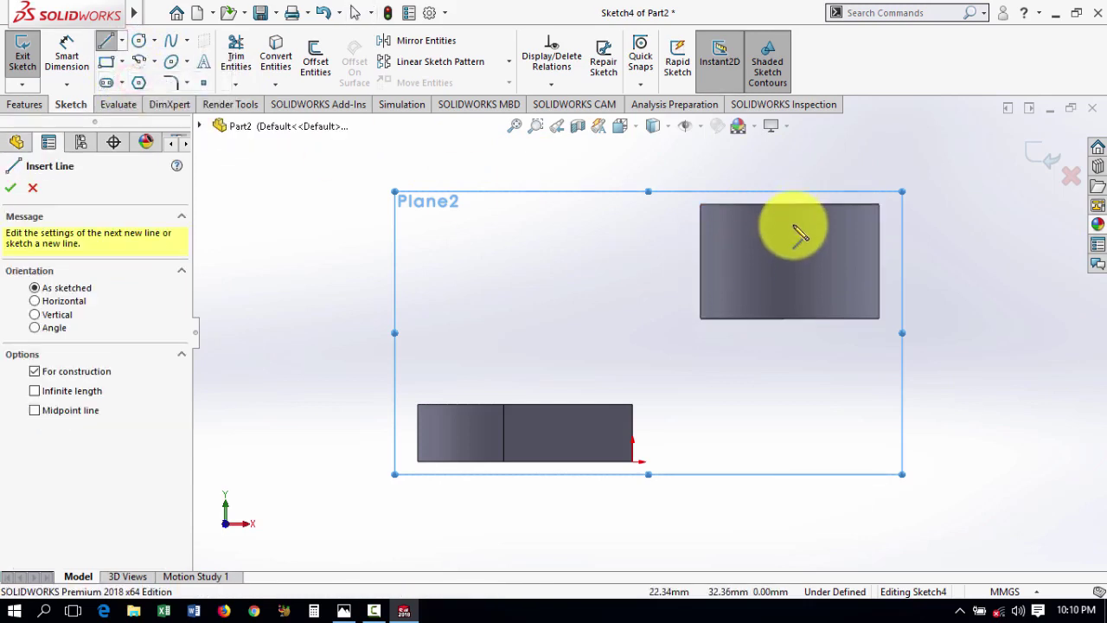
click(791, 205)
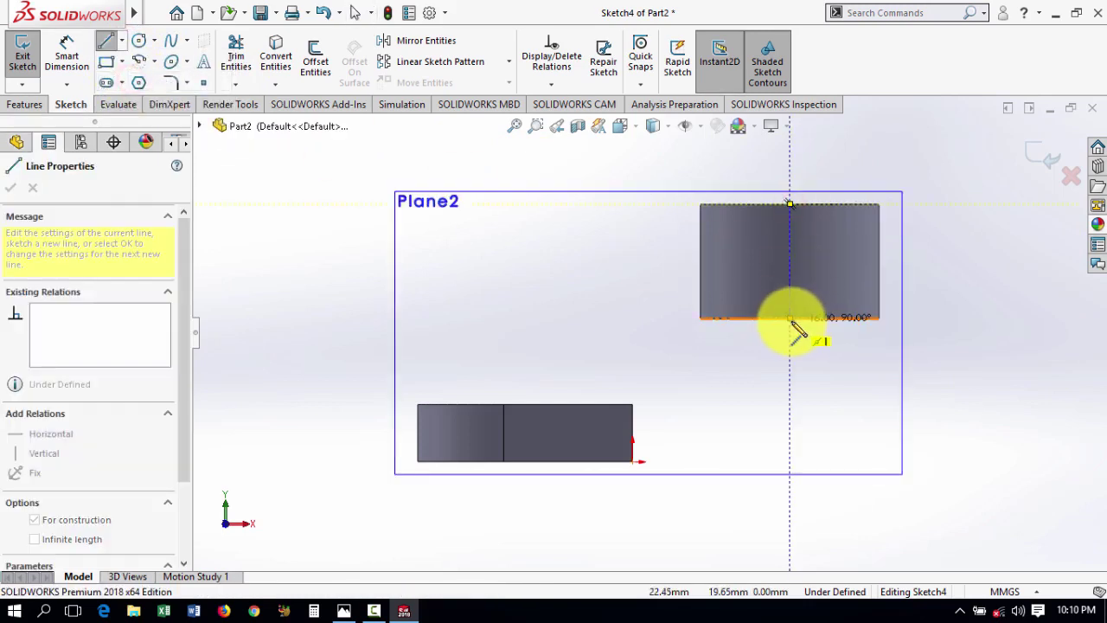
click(790, 318)
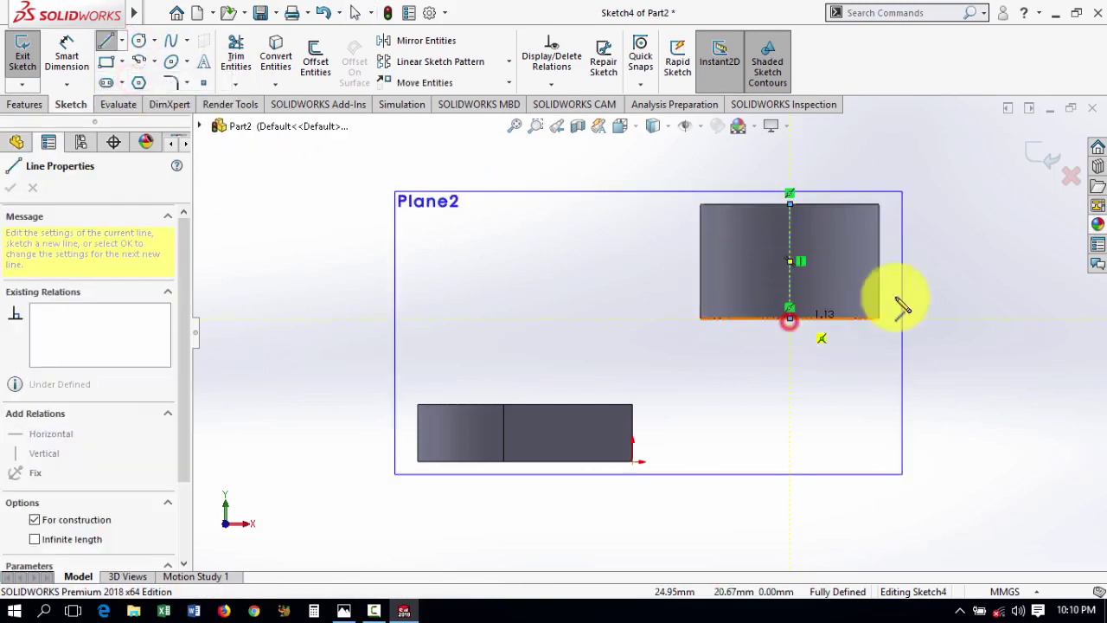
right_click(947, 260)
click(969, 263)
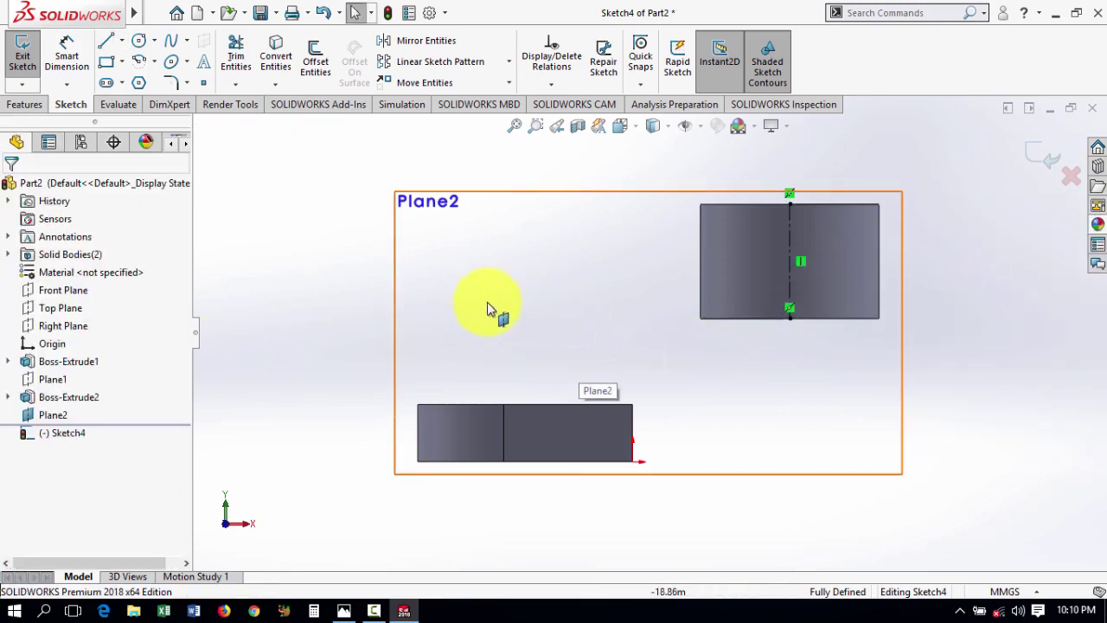
click(536, 396)
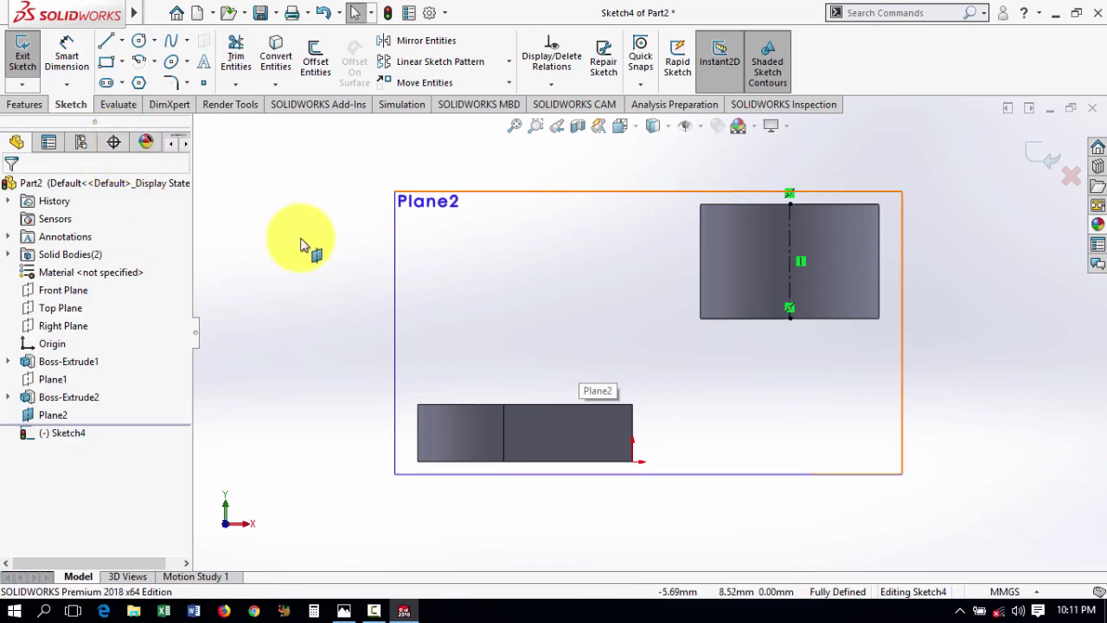
Convert the base block's top edge into an 18 mm line in Sketch4
click(122, 42)
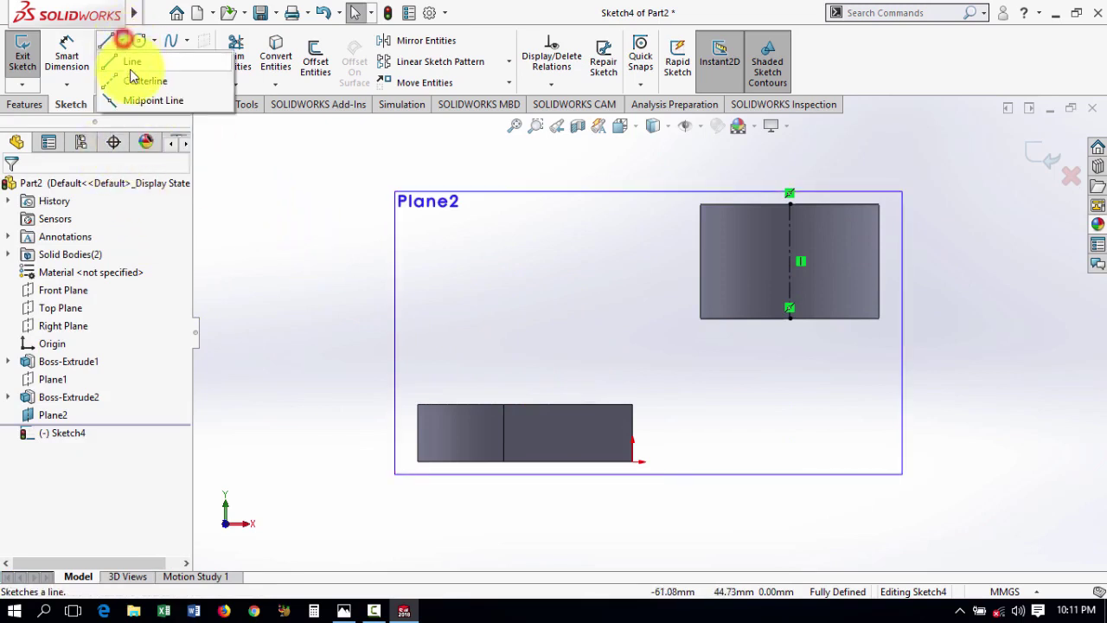
click(275, 55)
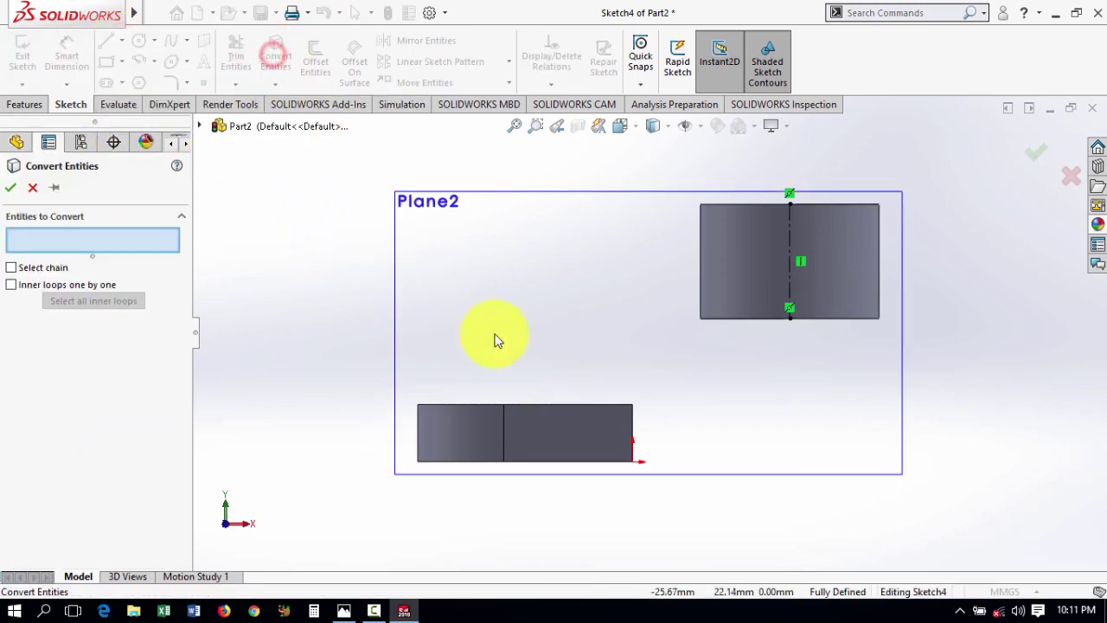
click(569, 404)
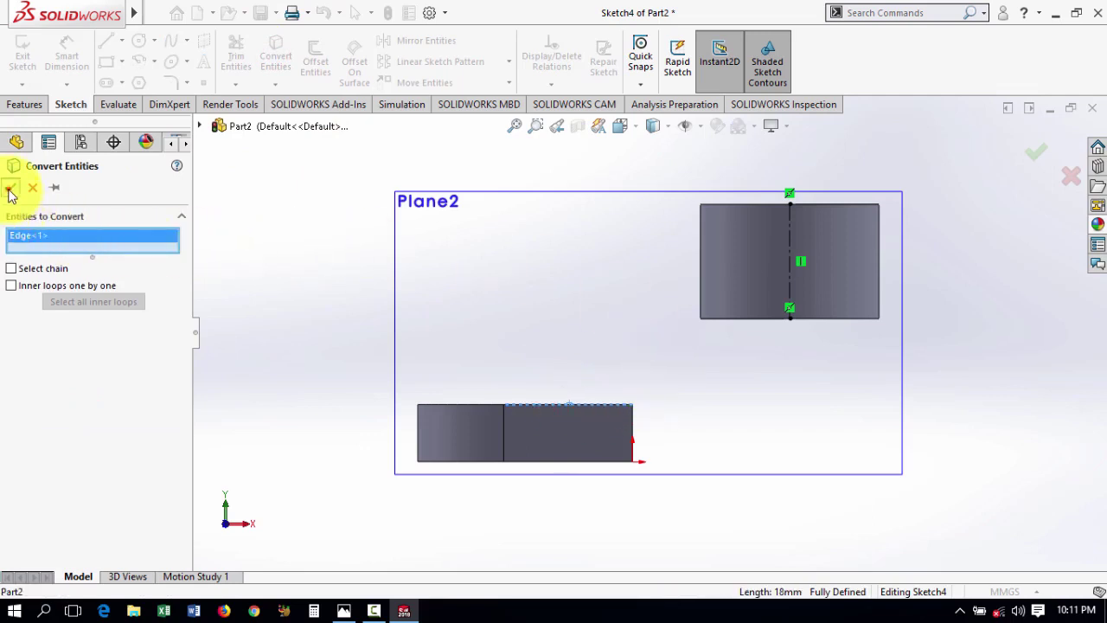
click(9, 190)
click(527, 405)
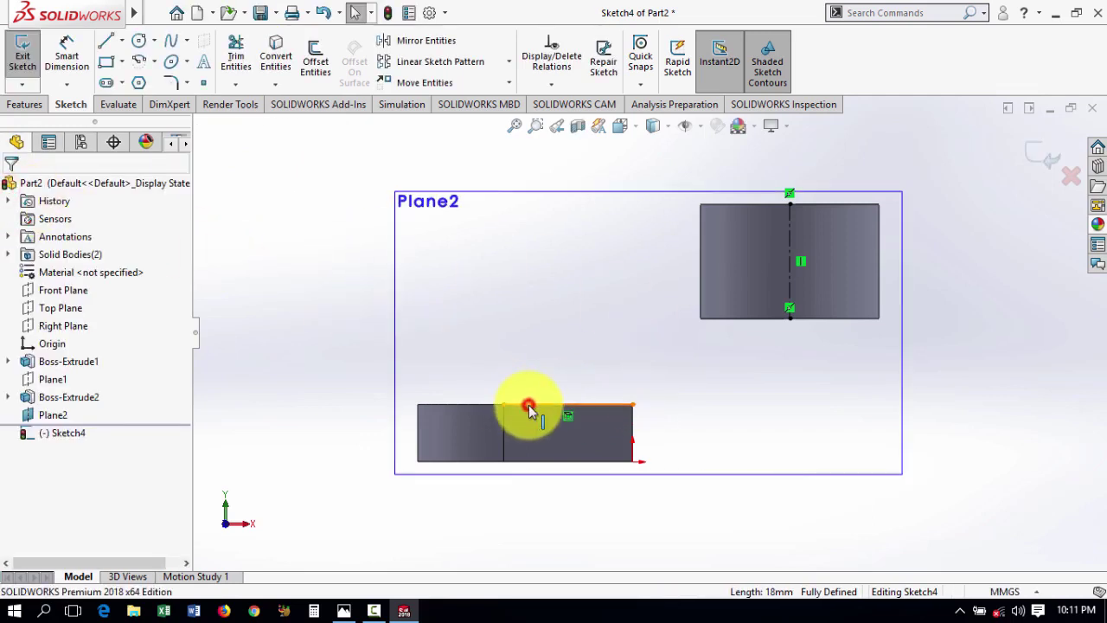
click(602, 355)
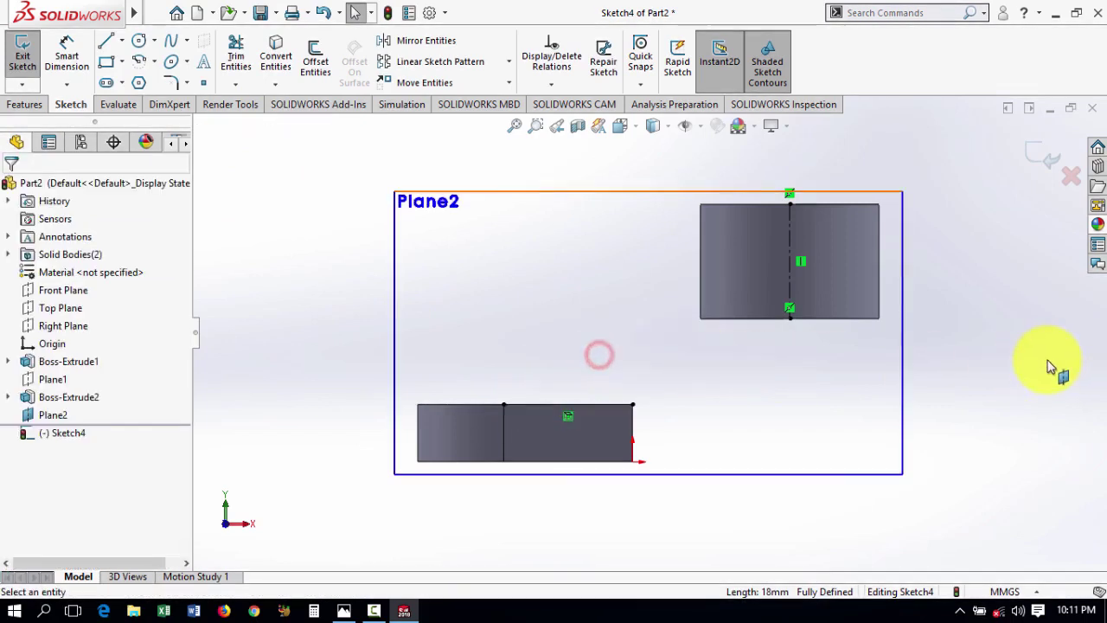
click(1044, 363)
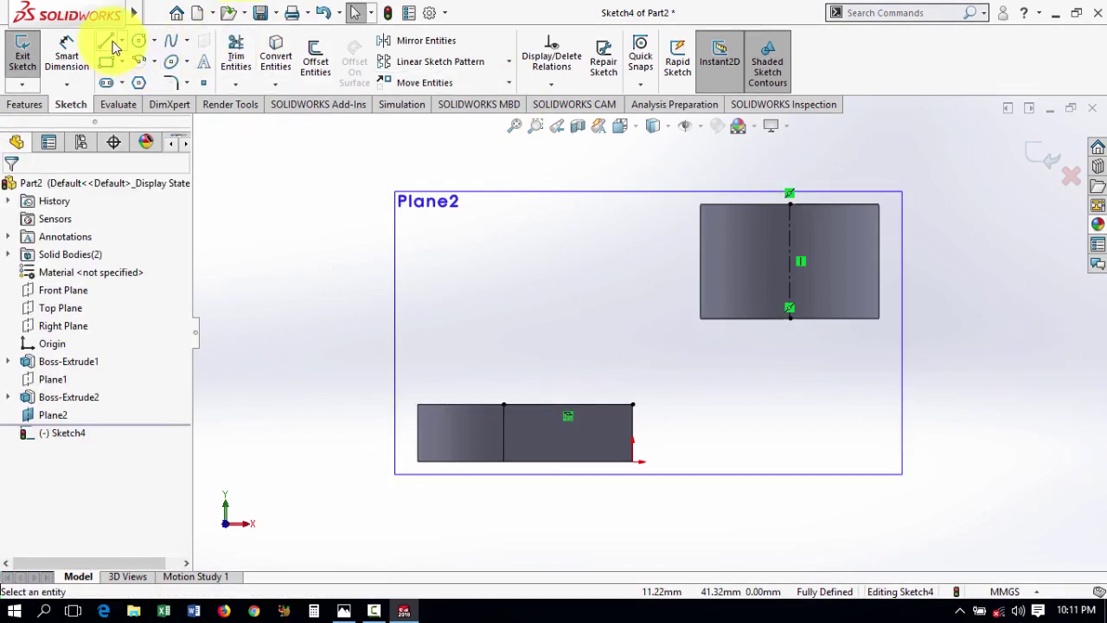
Draw a centerline from the cylinder axis midpoint, left, then down to the block's top edge
click(122, 41)
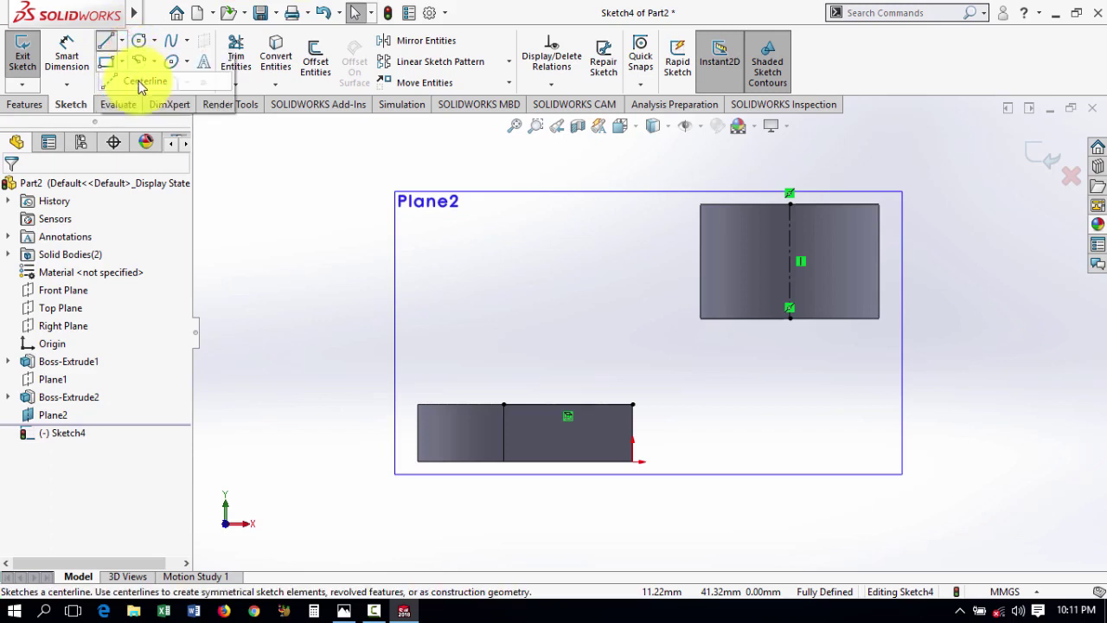
click(139, 76)
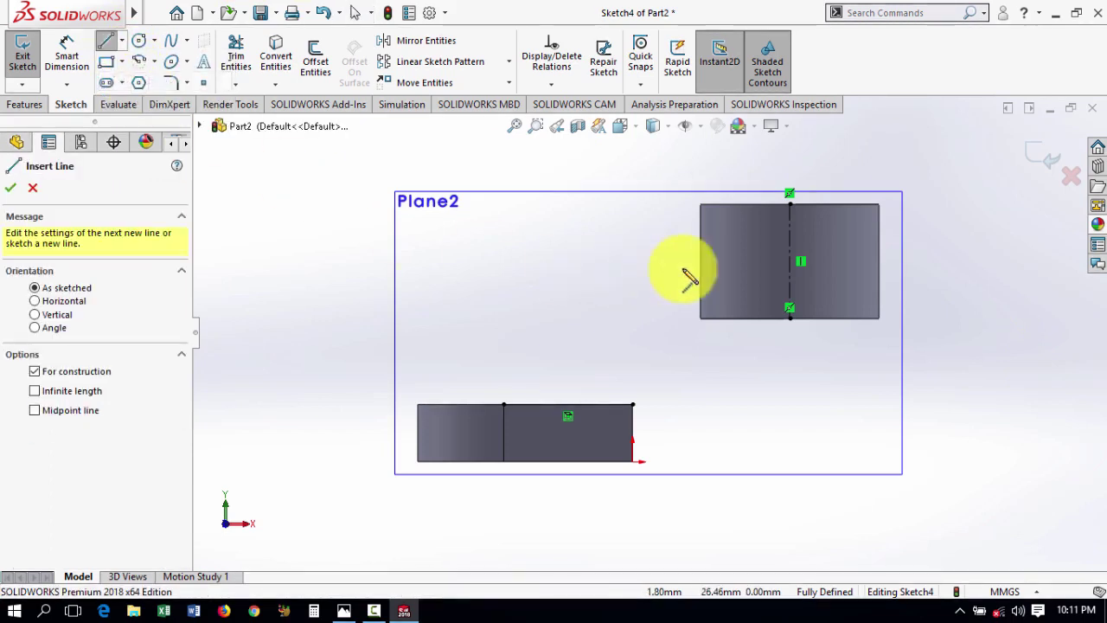
click(789, 261)
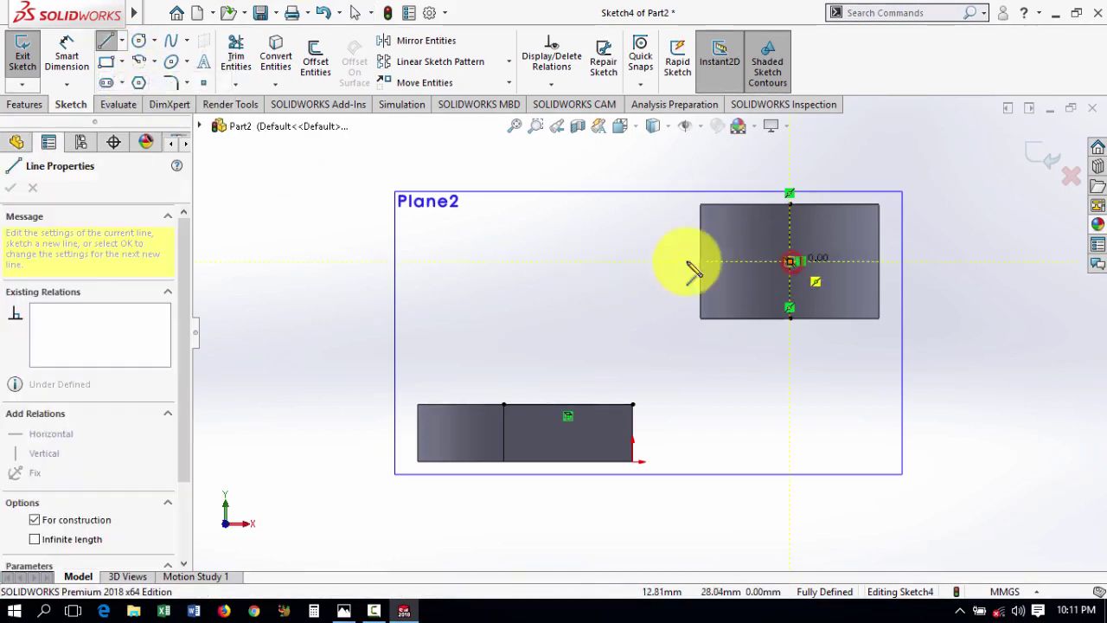
click(603, 261)
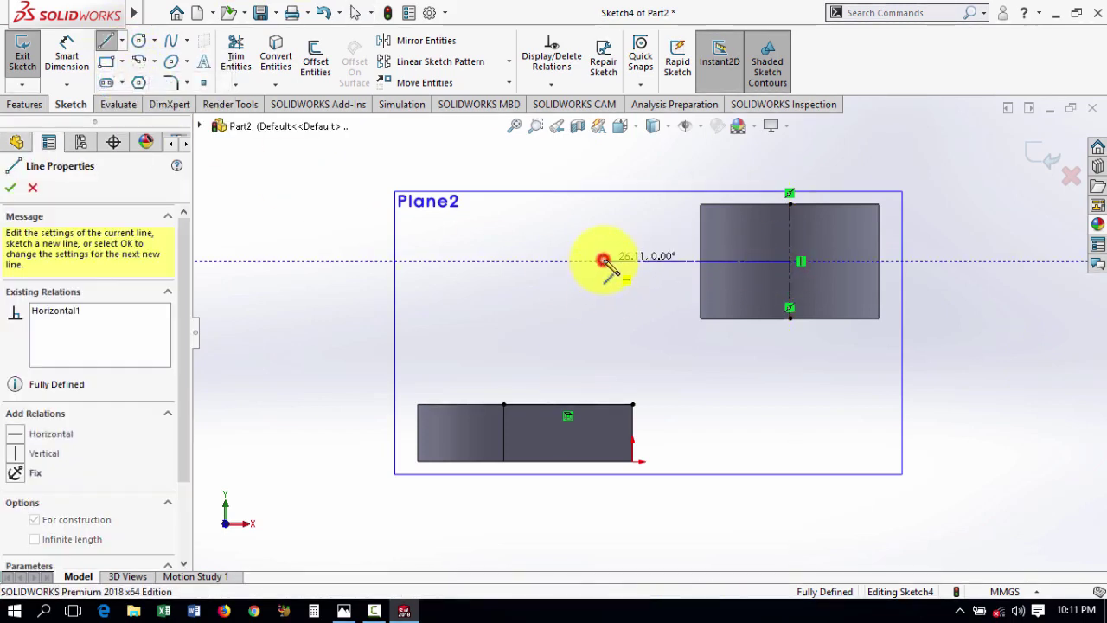
click(605, 404)
right_click(666, 372)
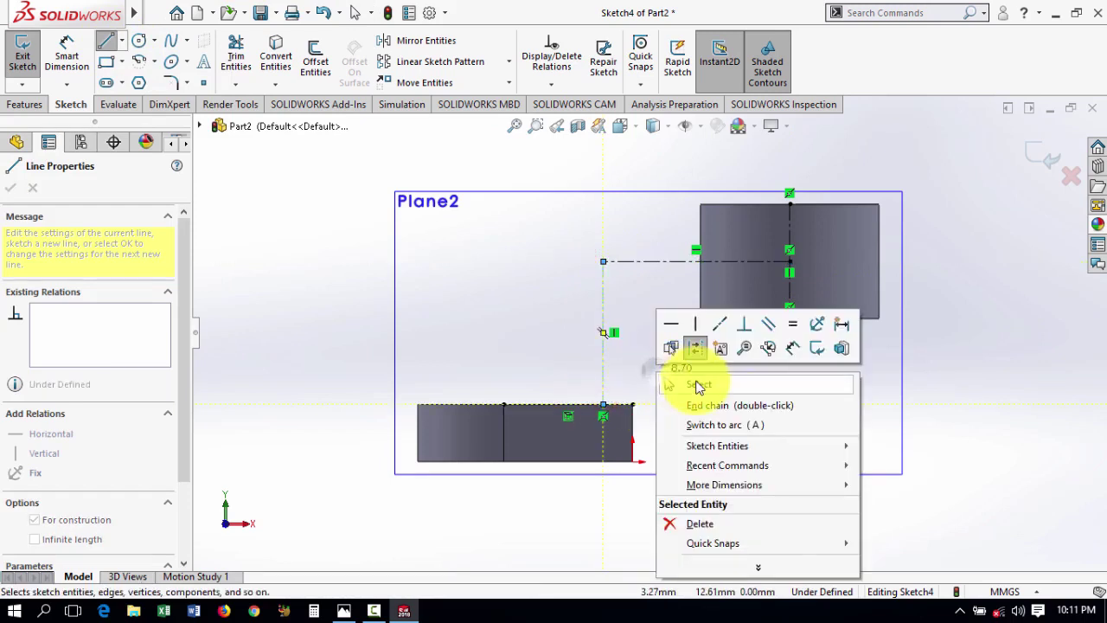
click(688, 386)
middle_drag(470, 334, 462, 366)
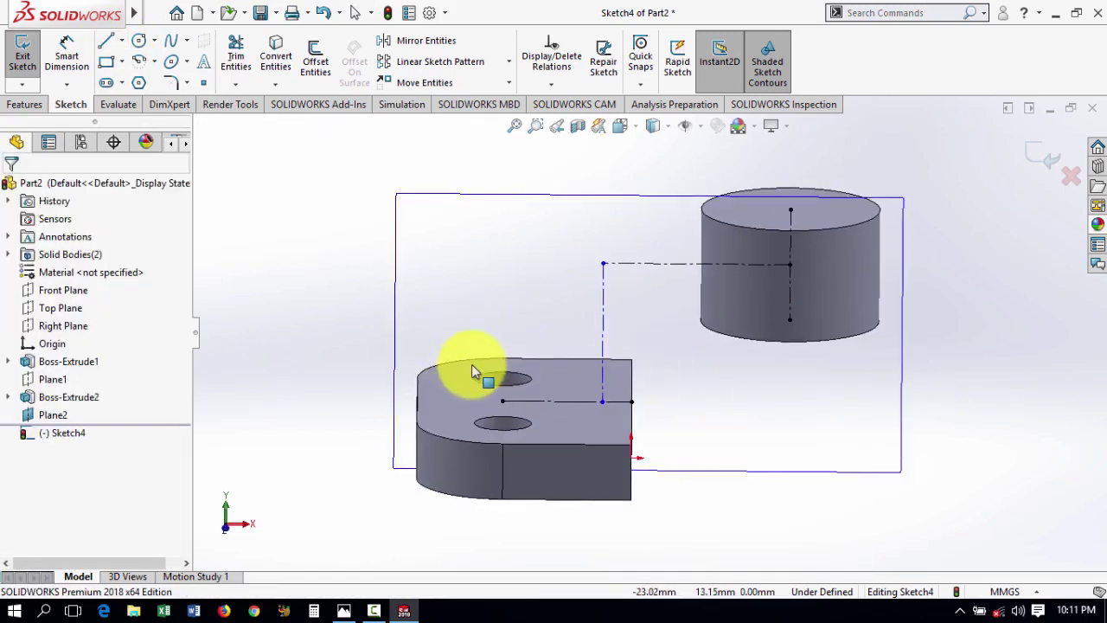
Dimension the vertical centerline 3.50 mm from the base plate's end
scroll(745, 308, down, 2)
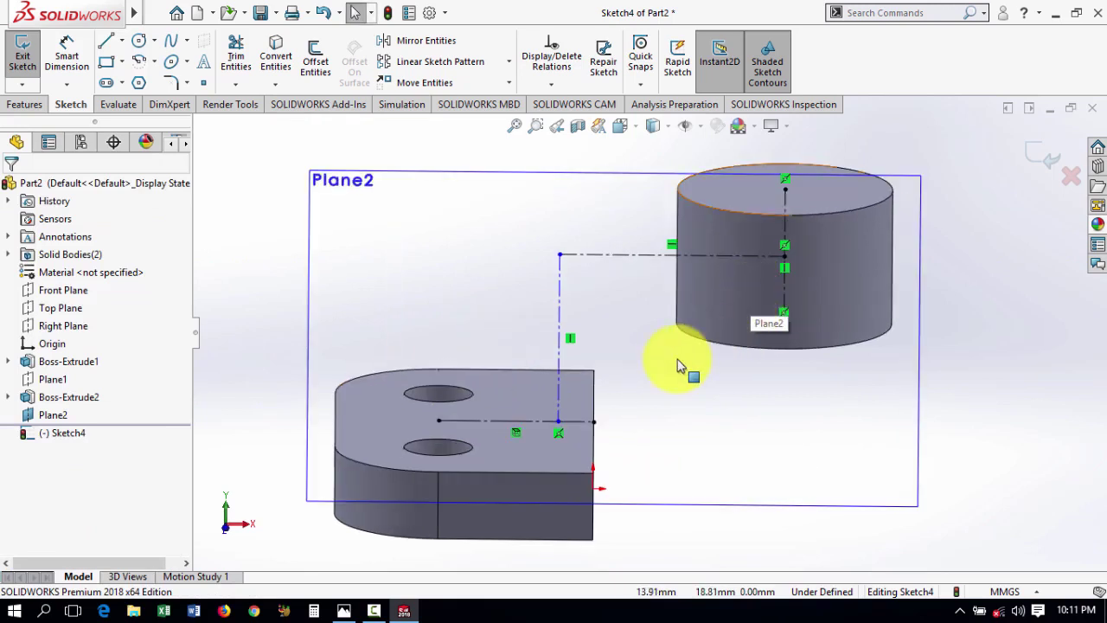
mouse_move(853, 346)
middle_down()
mouse_move(1016, 372)
mouse_move(954, 375)
middle_up()
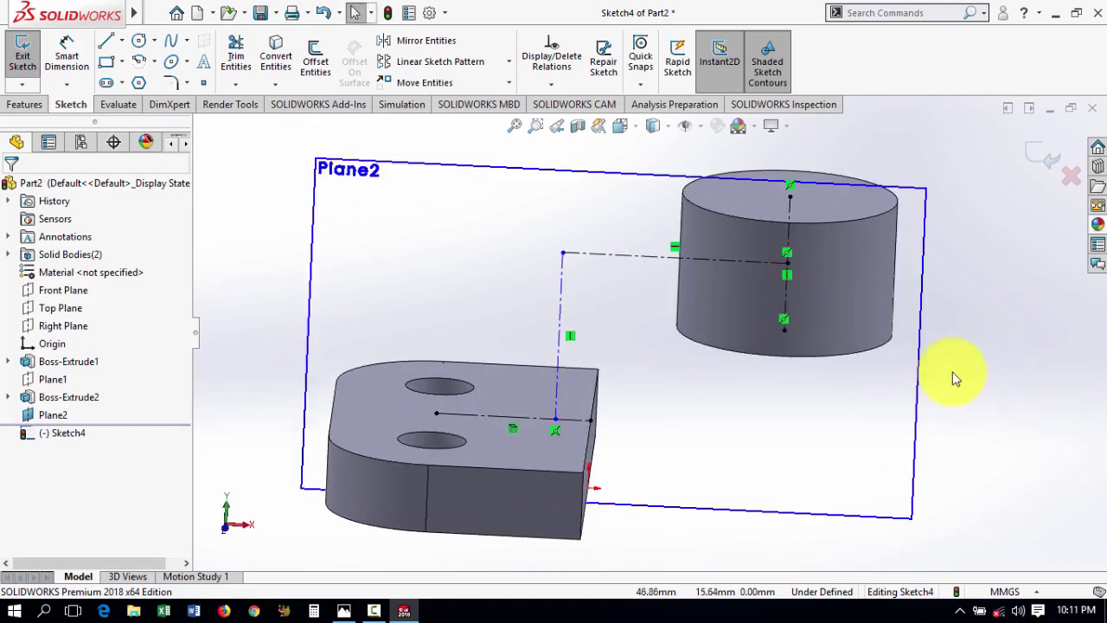
click(64, 50)
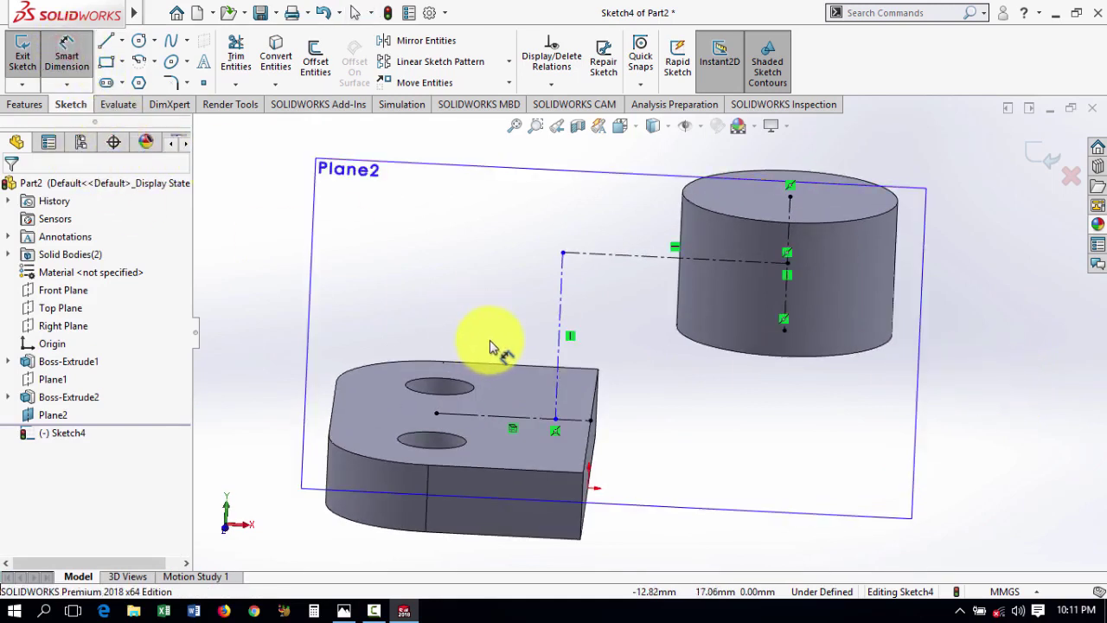
click(557, 420)
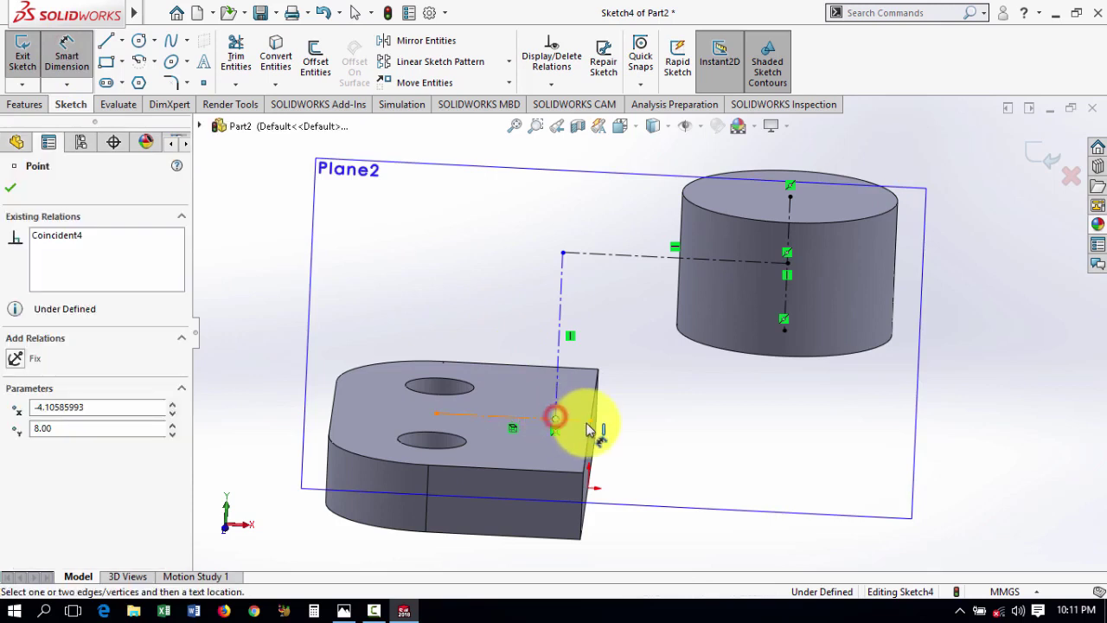
click(647, 395)
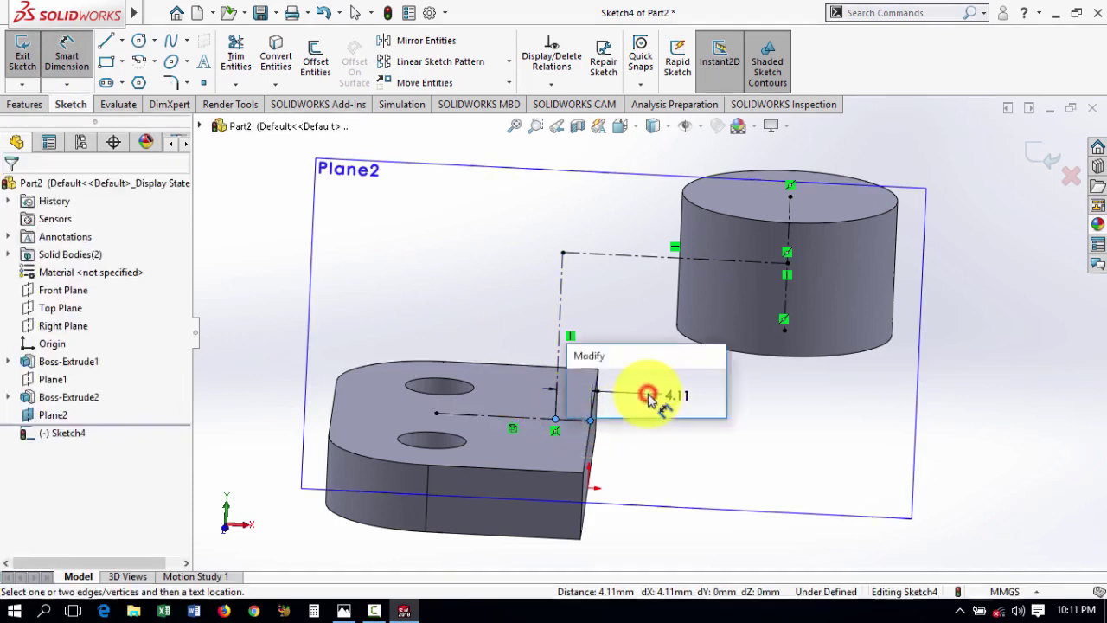
text(7)
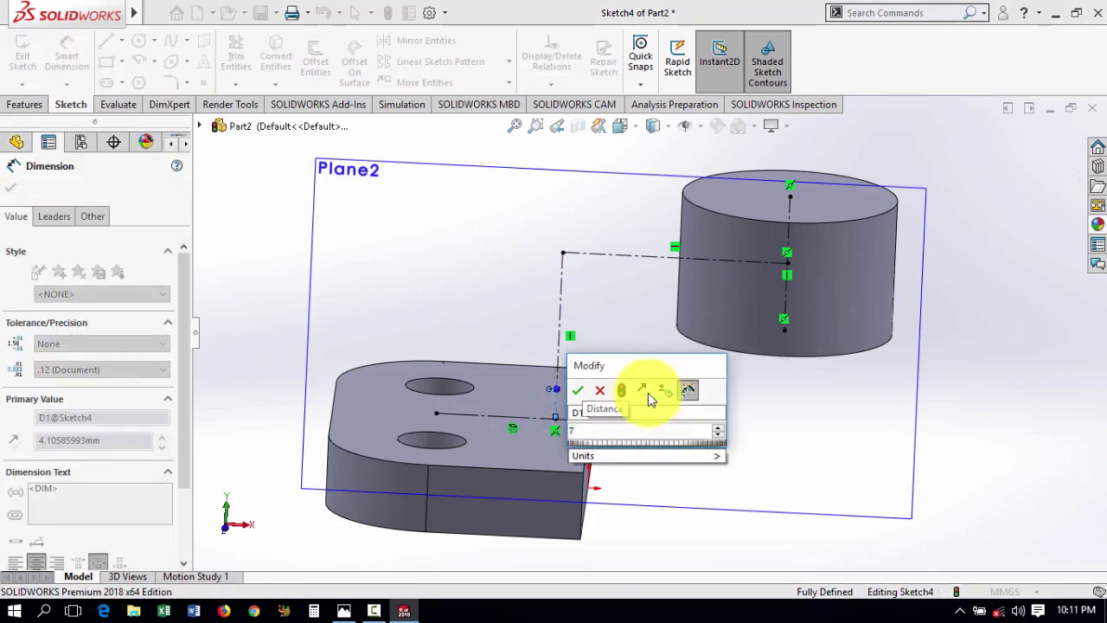
key(BackSpace)
text(10)
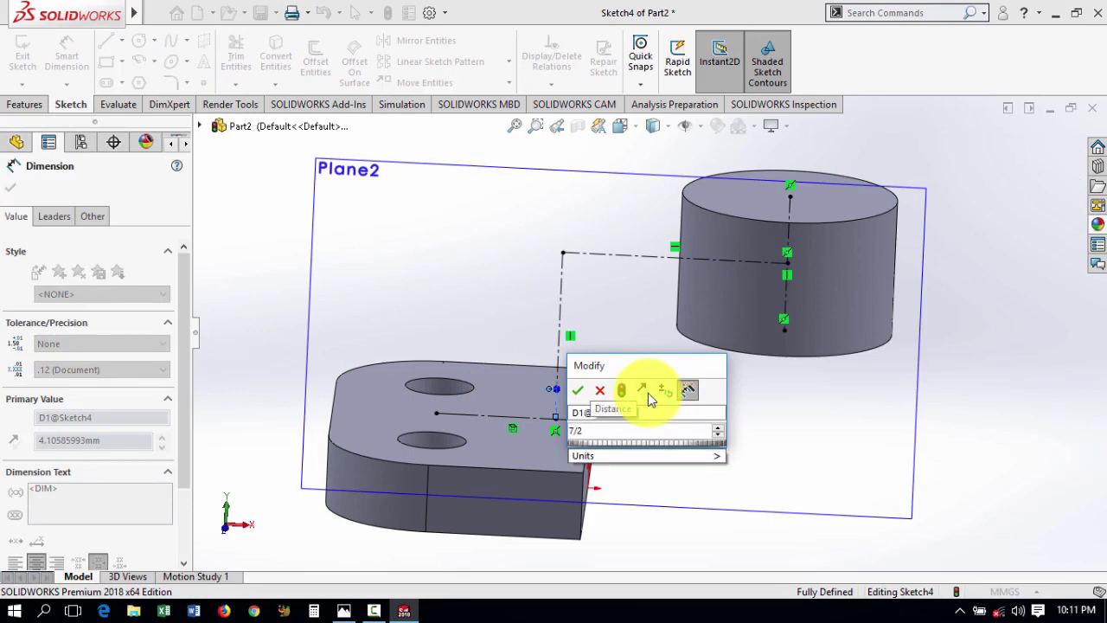
key(Return)
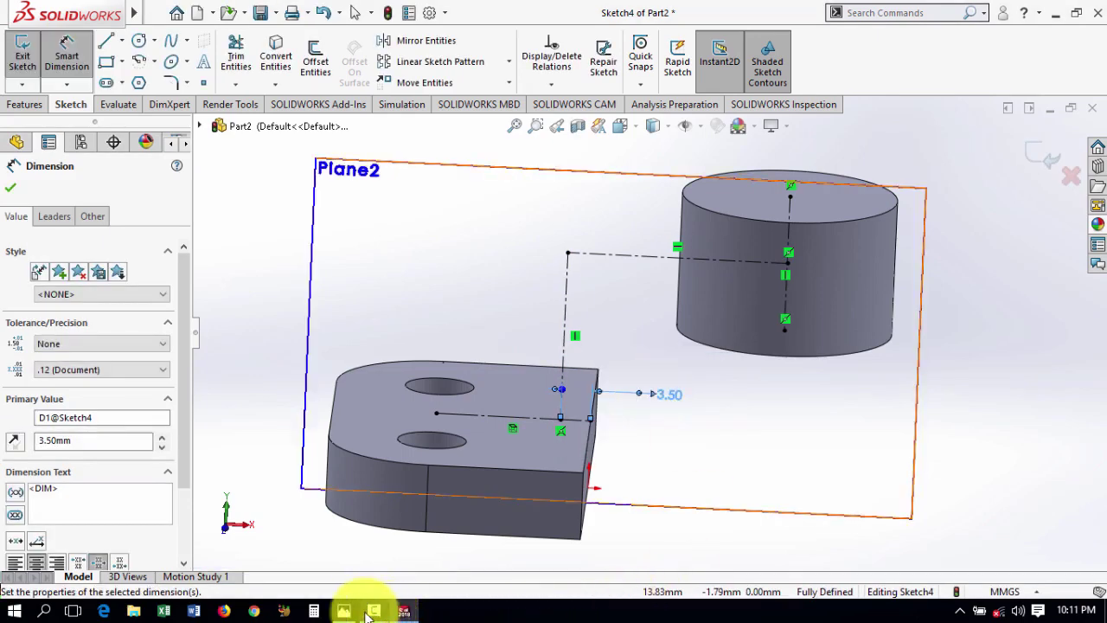
click(344, 611)
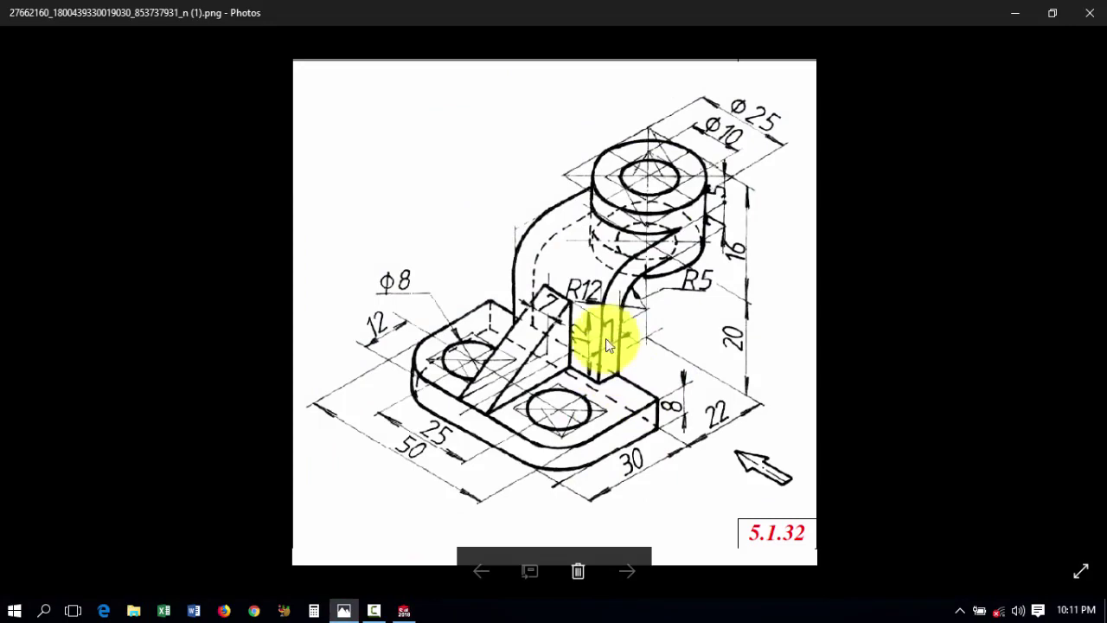
click(344, 610)
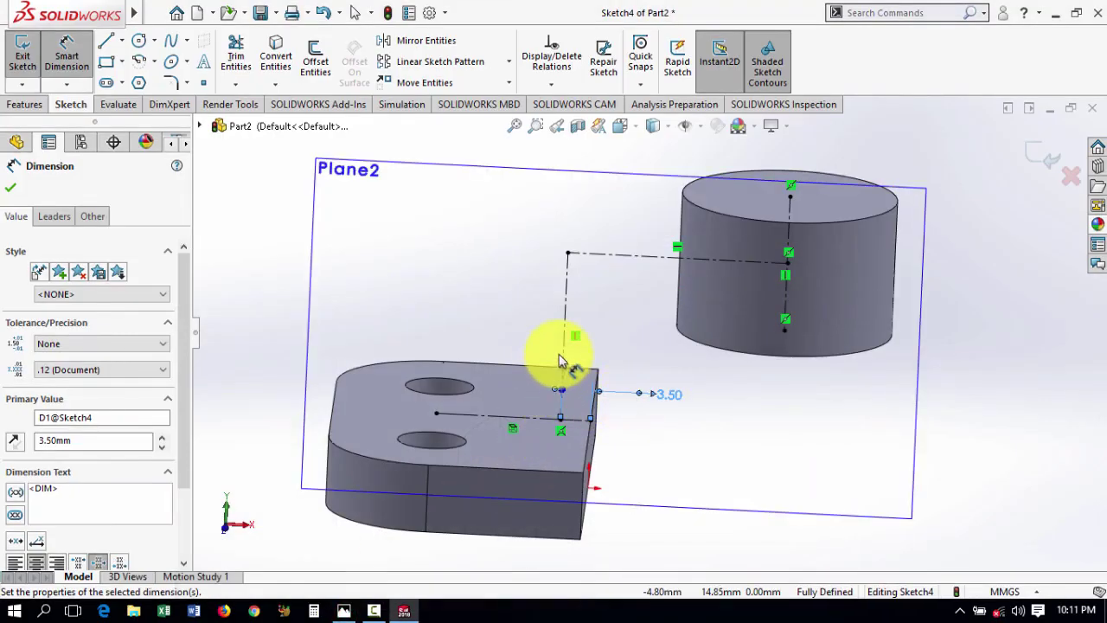
click(13, 191)
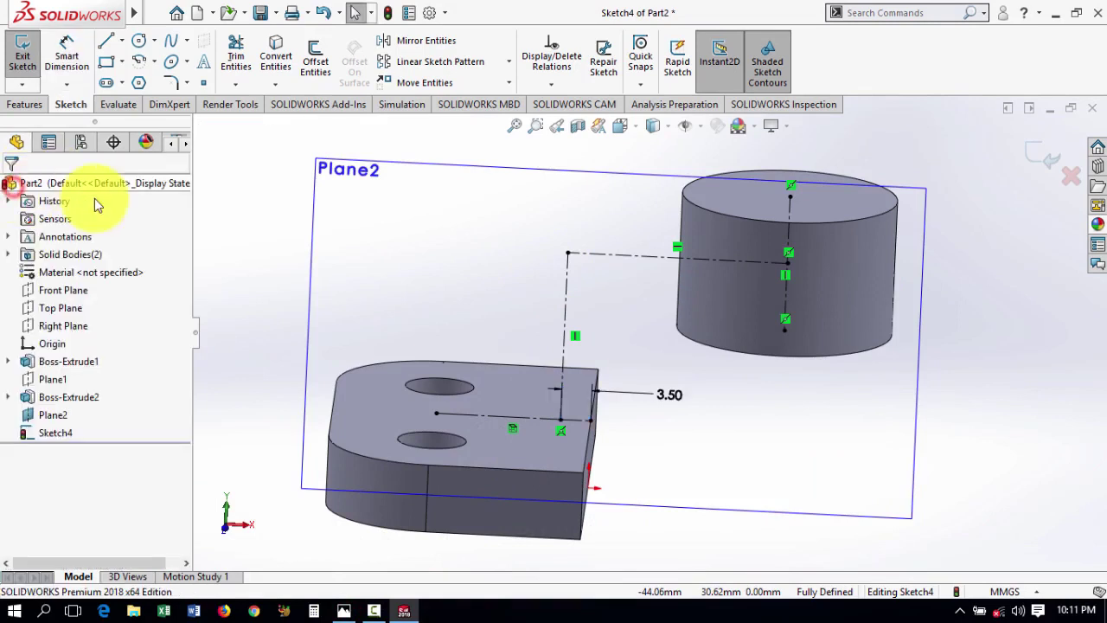
Fillet the L-shaped centerline's corner with an 8.50 mm radius, entered as 5+7/2
click(170, 82)
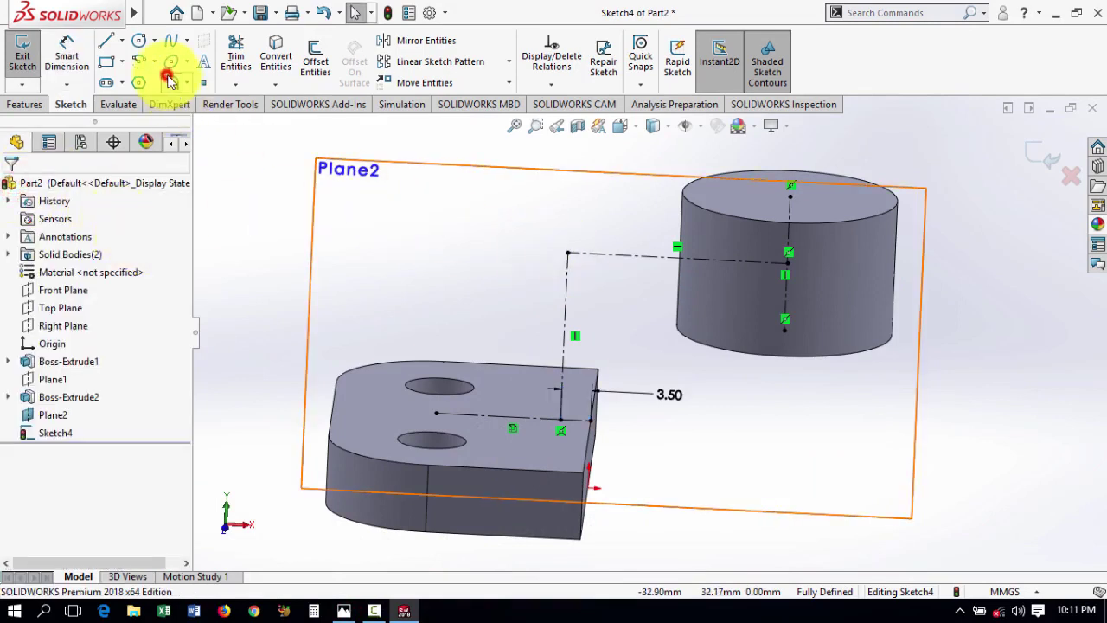
click(569, 253)
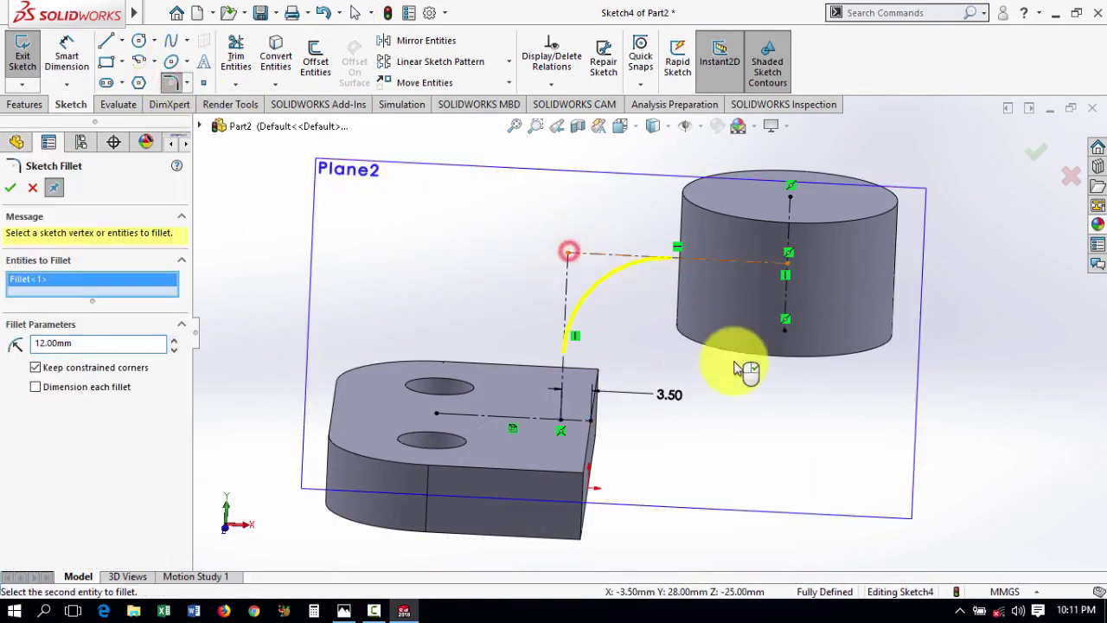
click(344, 610)
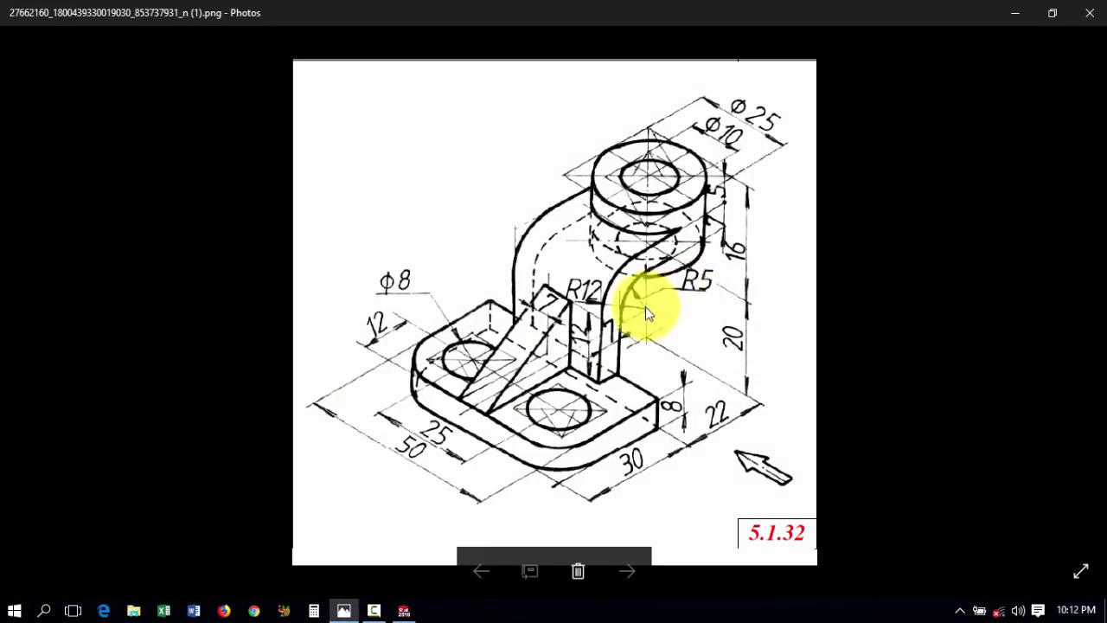
click(337, 601)
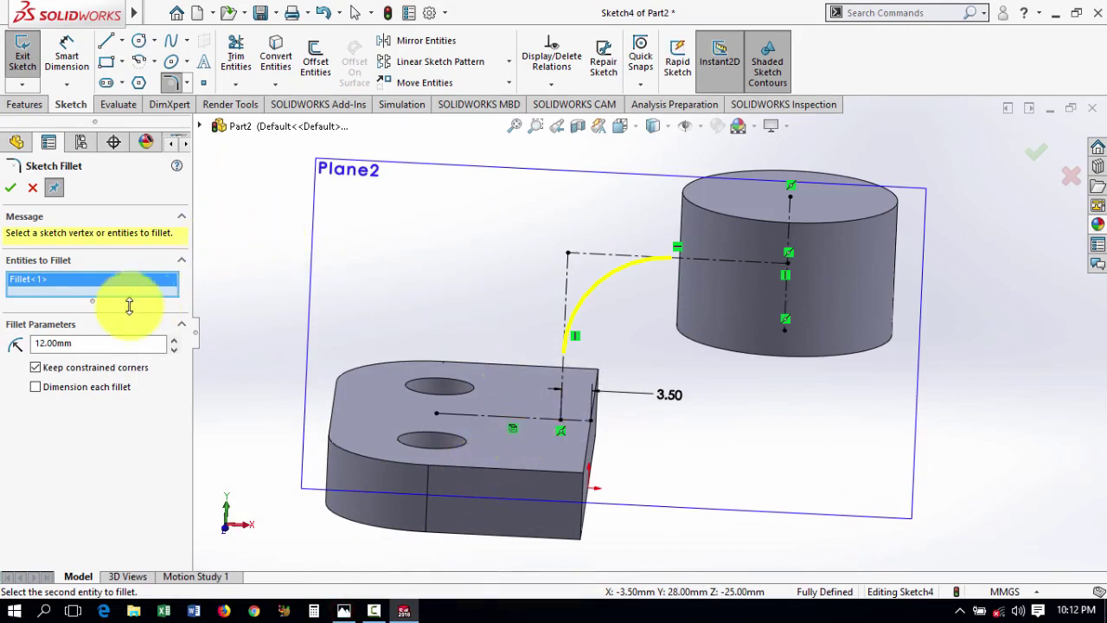
drag(90, 345, 3, 344)
text(8.5)
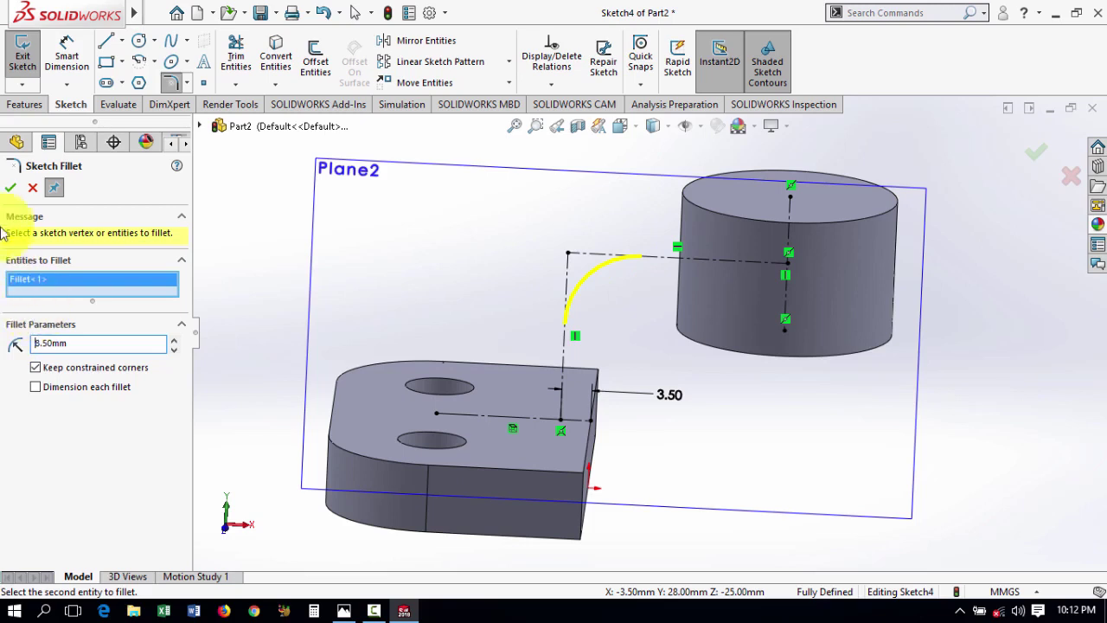
click(12, 188)
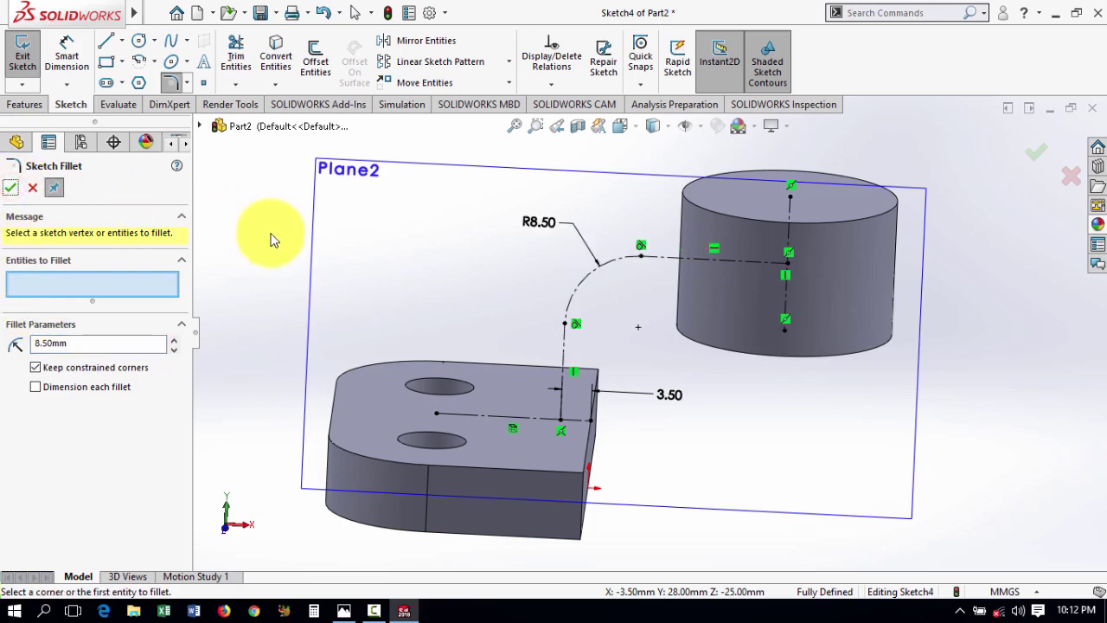
click(11, 189)
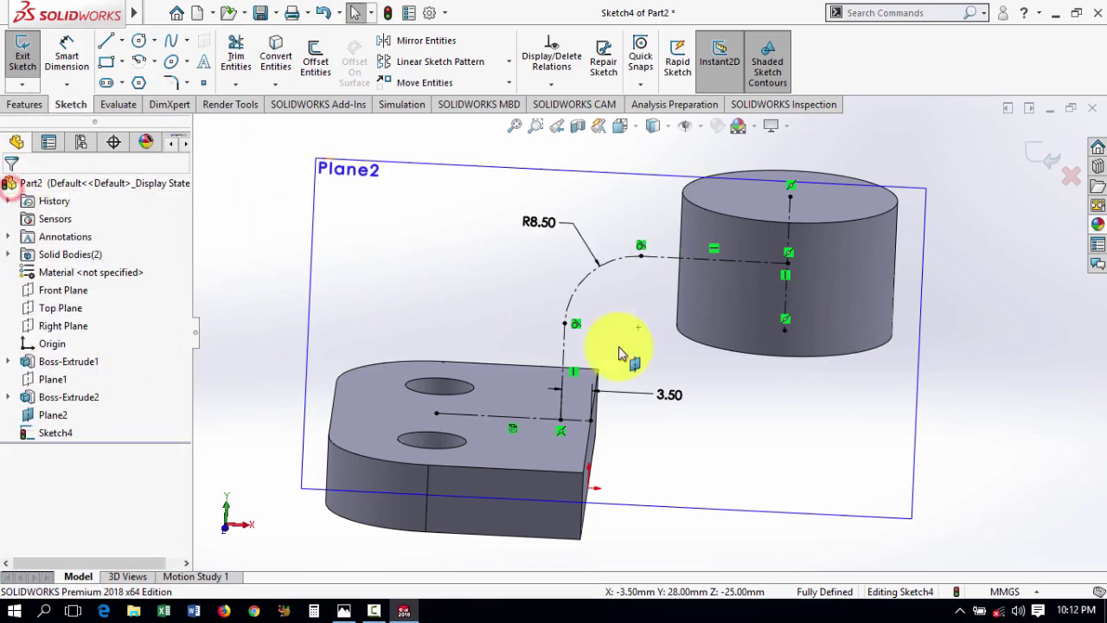
Offset the line-arc-line path 3.50 mm to both sides with capped ends to outline the arm
click(316, 53)
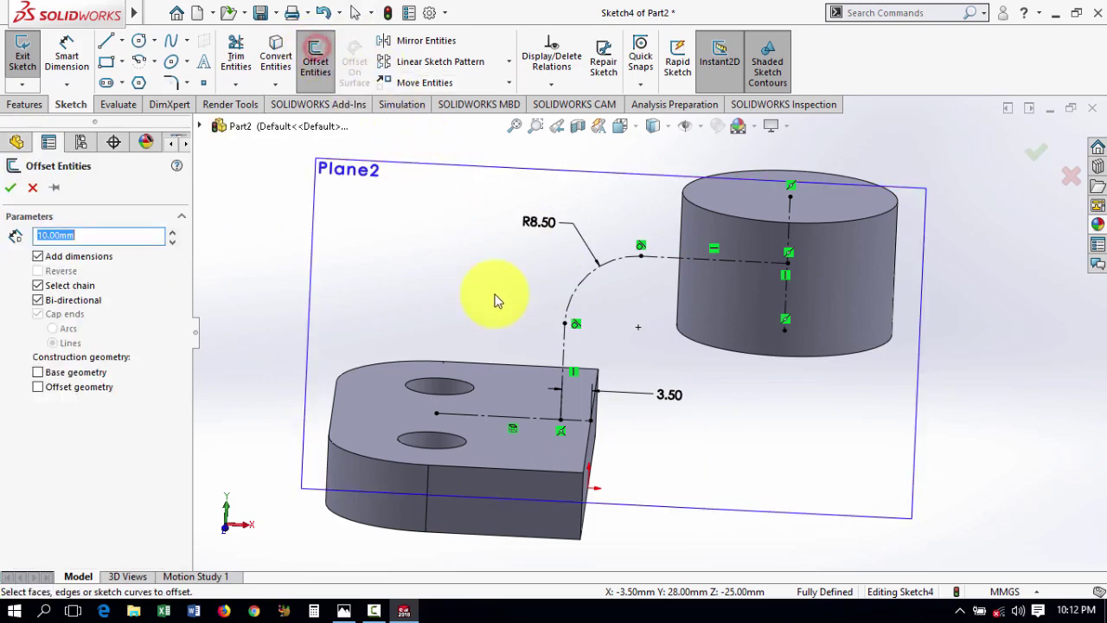
click(563, 353)
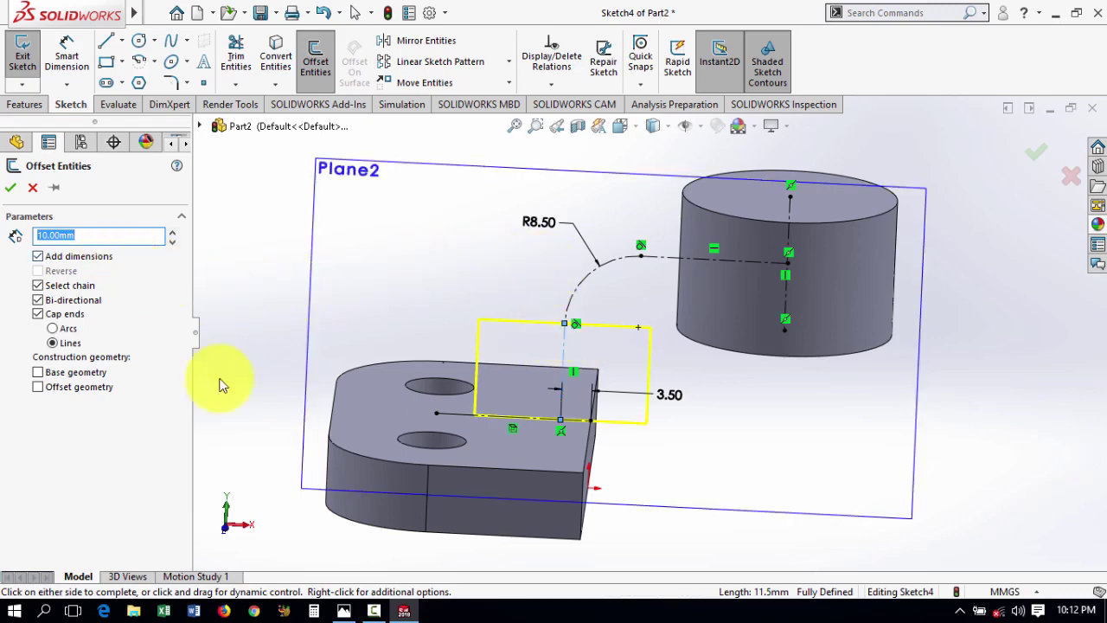
click(344, 610)
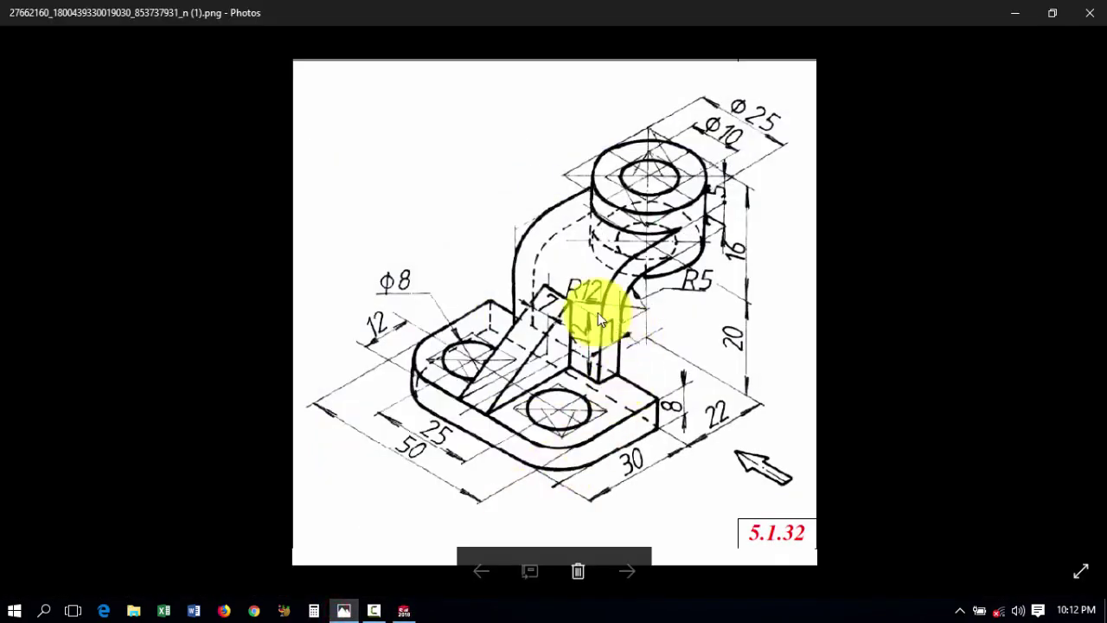
click(346, 610)
drag(99, 238, 3, 230)
text(7/2)
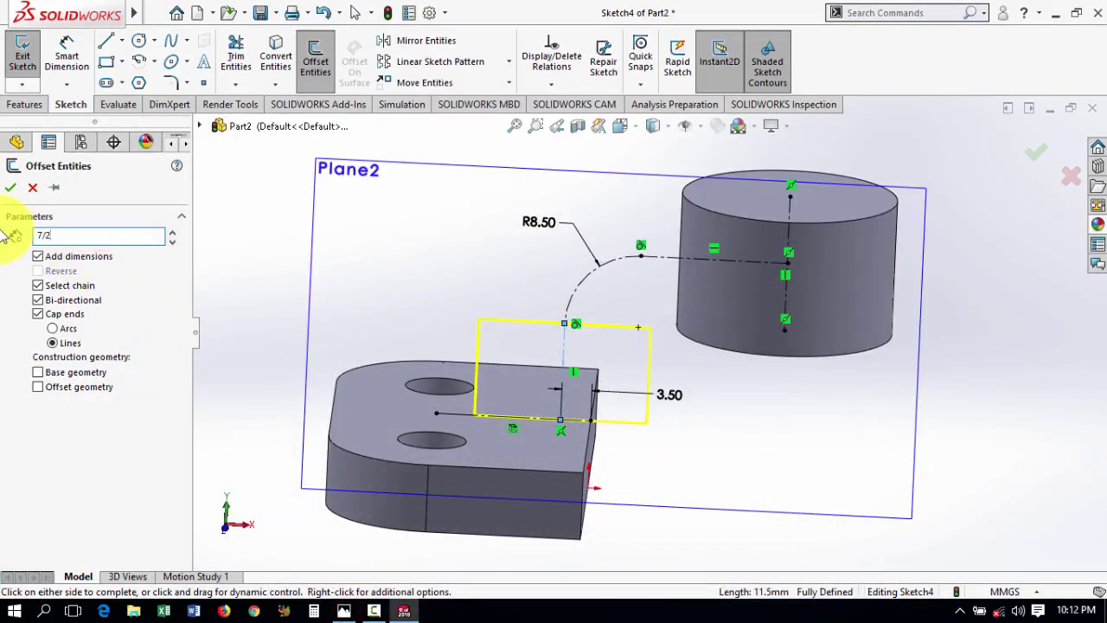
key(Return)
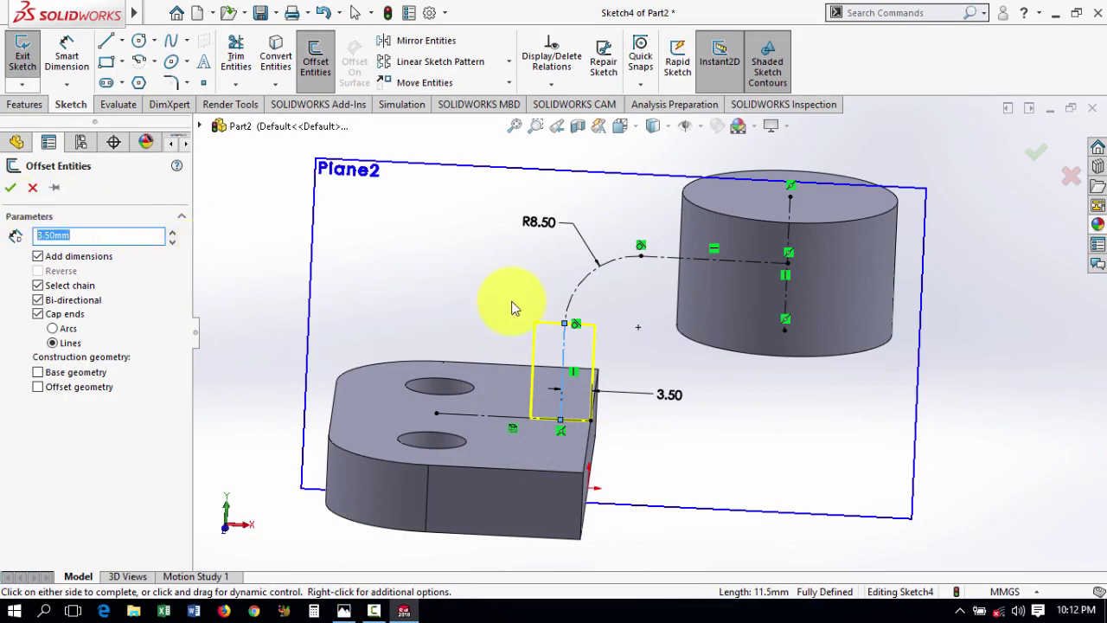
click(578, 301)
click(576, 296)
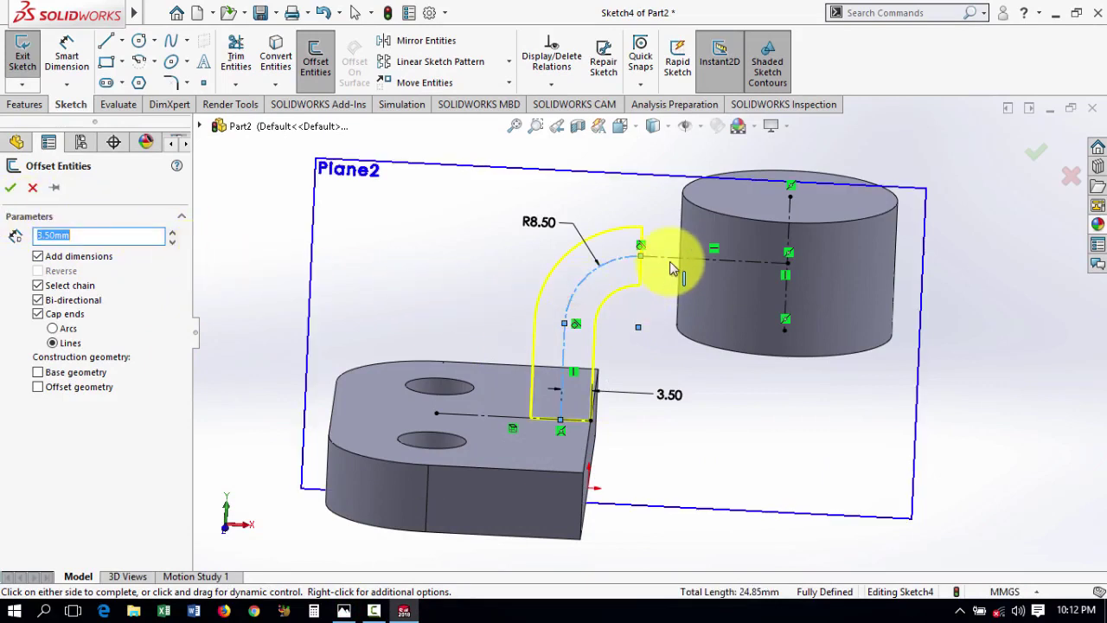
click(667, 259)
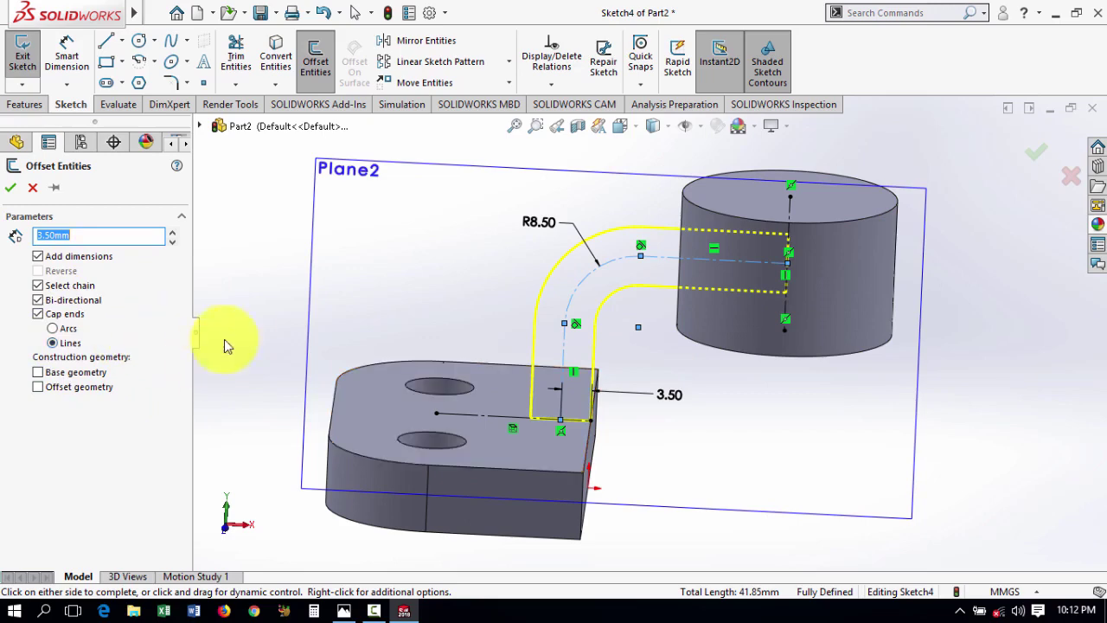
middle_drag(240, 321, 247, 259)
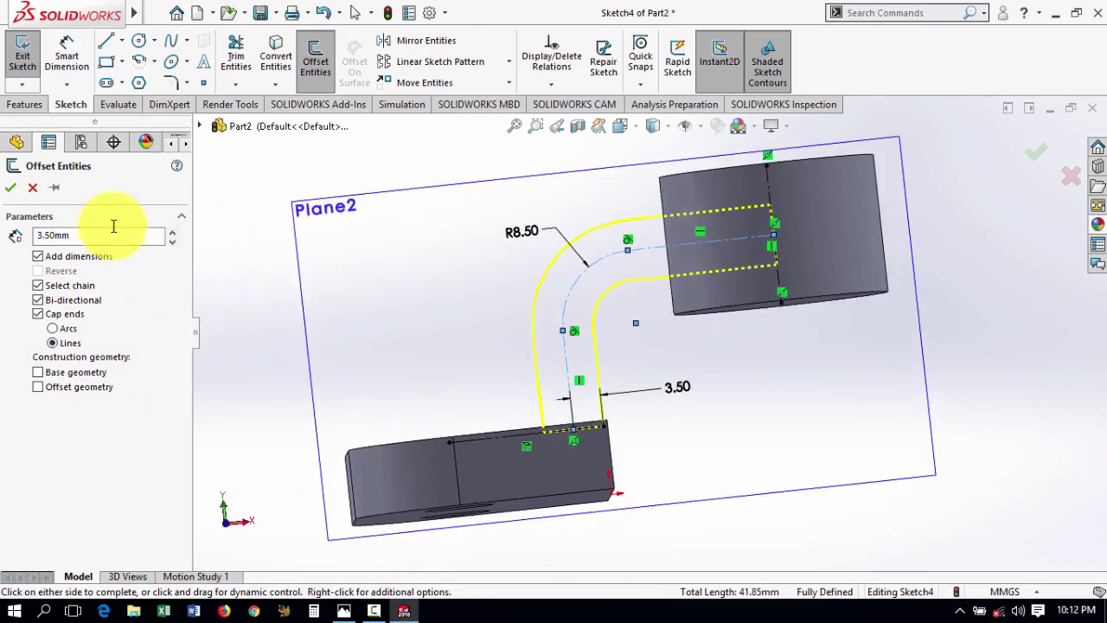
click(10, 189)
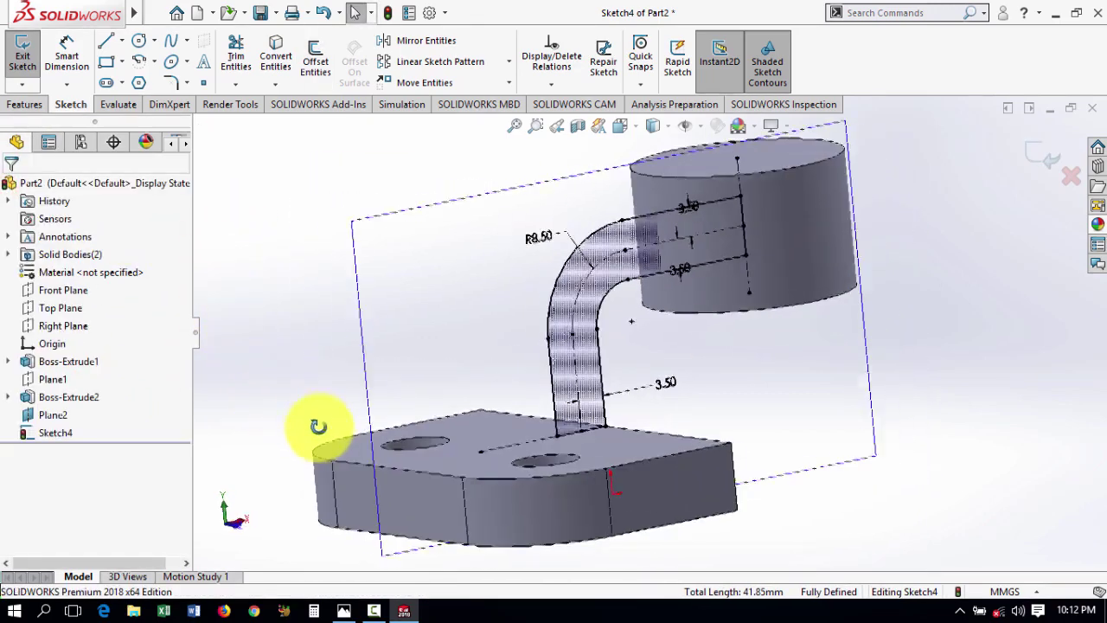
middle_drag(267, 406, 328, 440)
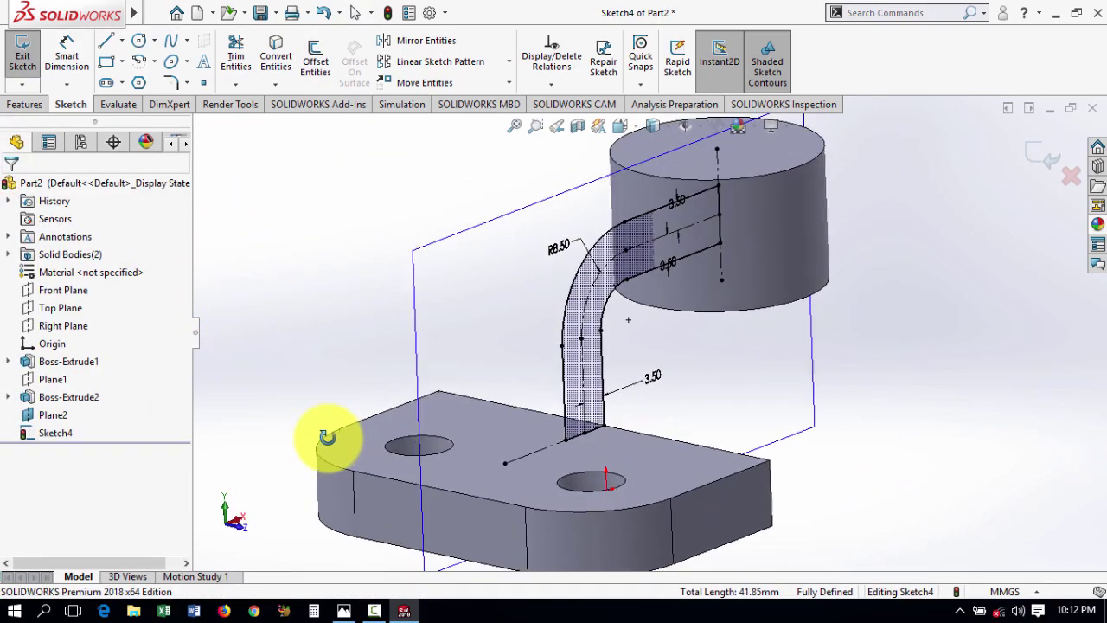
click(24, 104)
Start an Extruded Boss/Base on the arm outline with a Mid Plane end condition
click(29, 56)
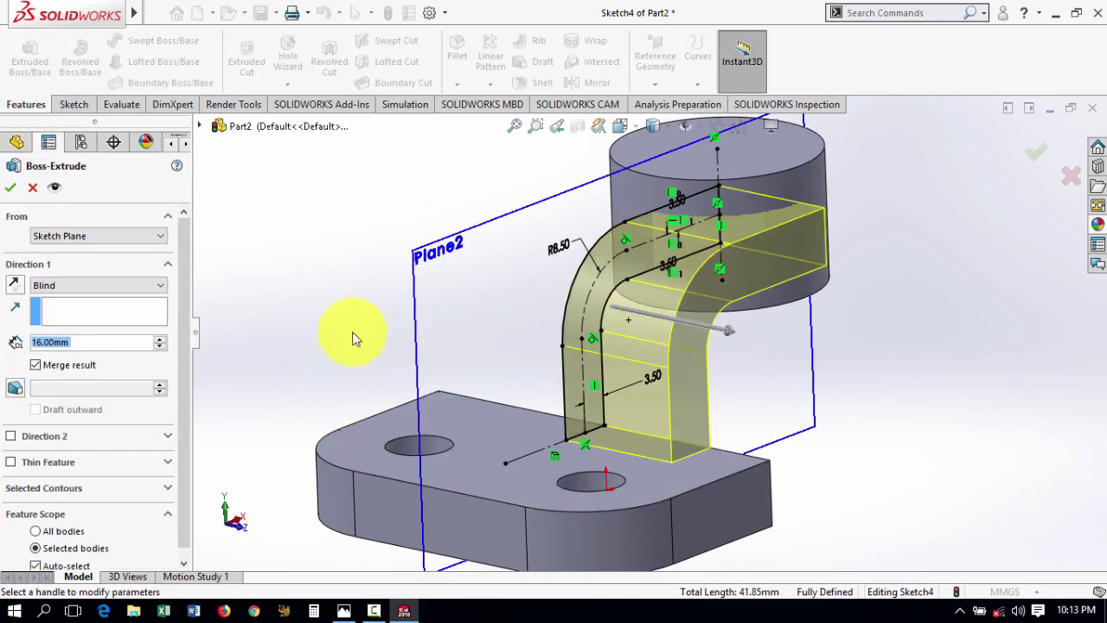
click(75, 284)
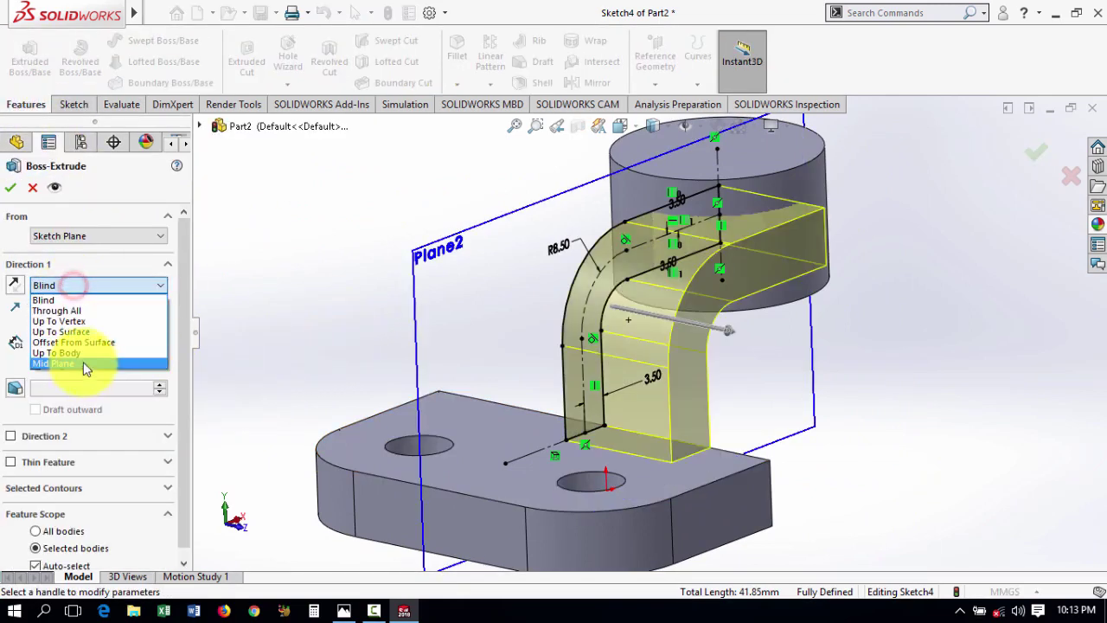
click(83, 364)
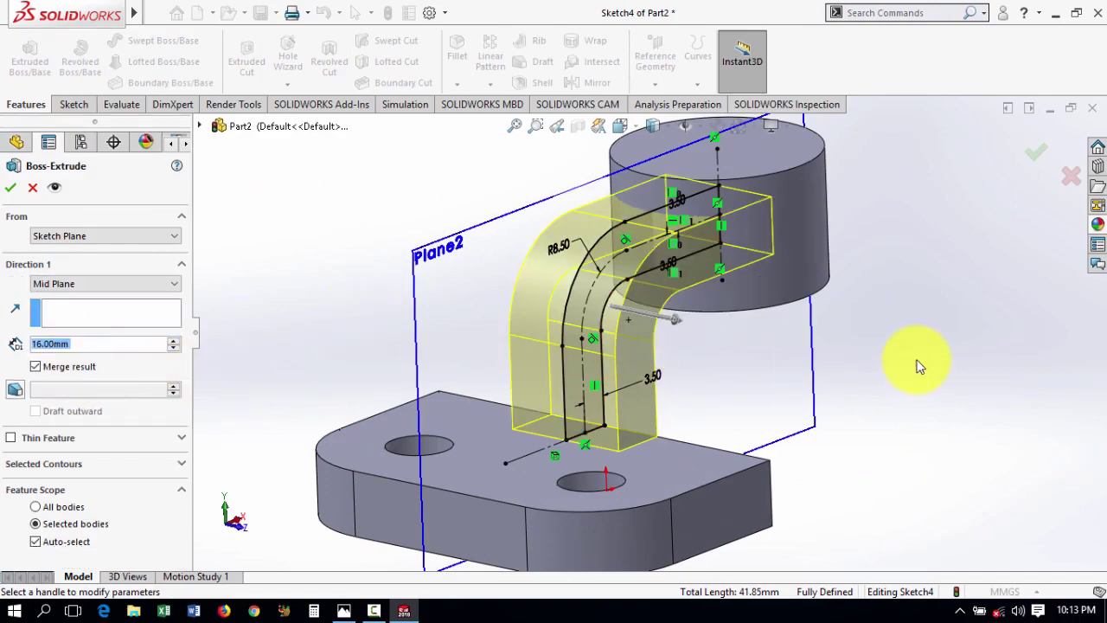
mouse_move(920, 366)
middle_down()
mouse_move(896, 528)
mouse_move(880, 524)
middle_up()
mouse_move(853, 421)
middle_down()
mouse_move(862, 397)
mouse_move(531, 593)
middle_up()
click(344, 610)
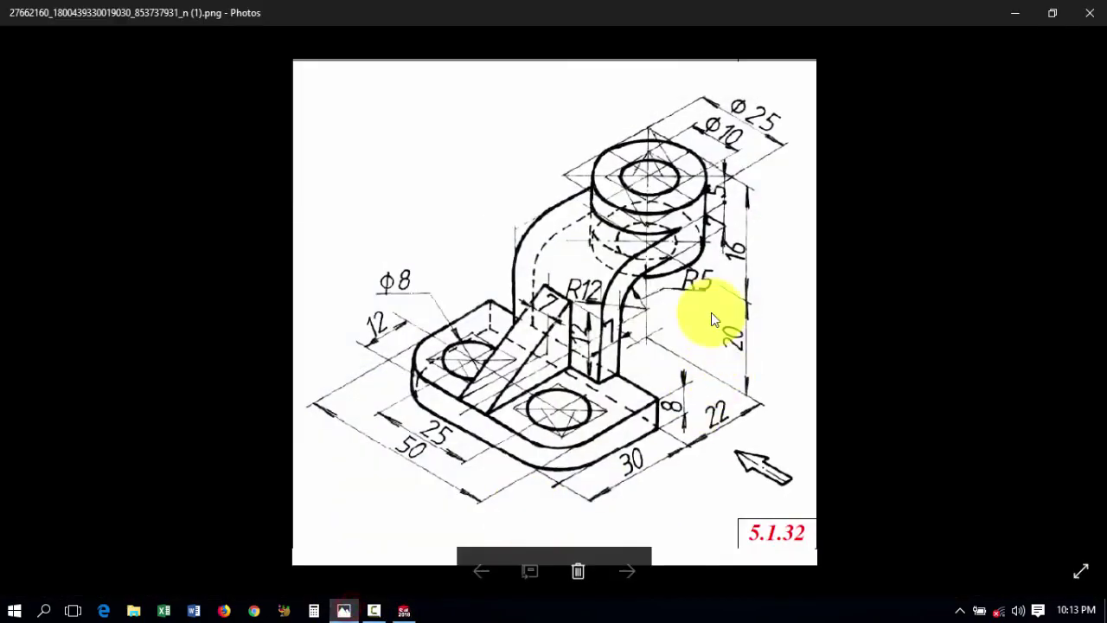
click(344, 611)
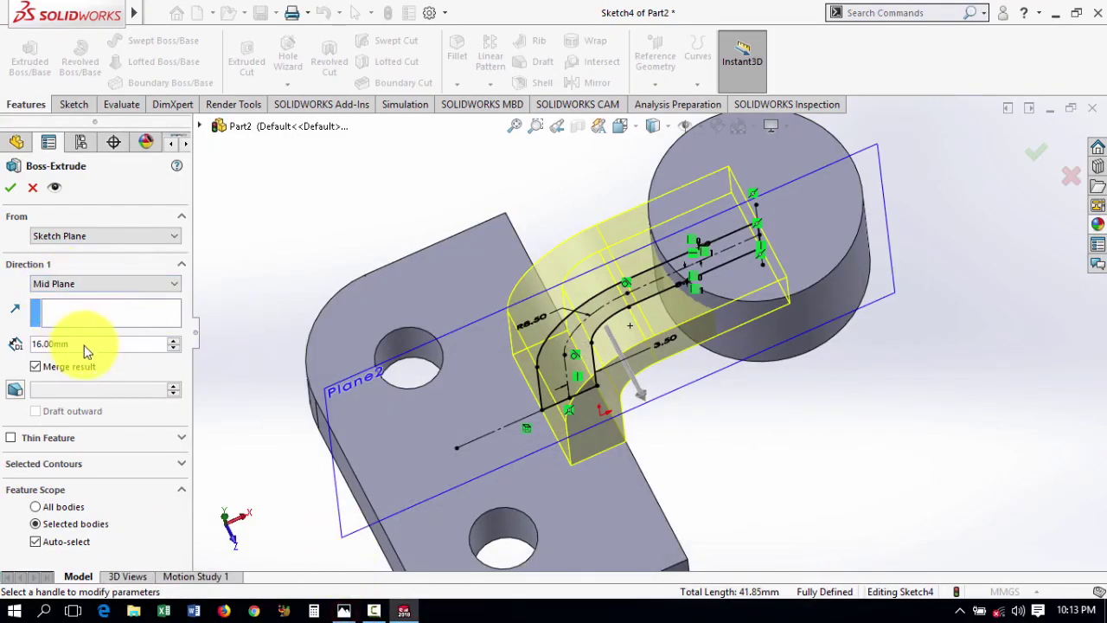
Set the mid-plane arm extrusion depth to 25 mm and accept it as Boss-Extrude3
drag(101, 342, 27, 343)
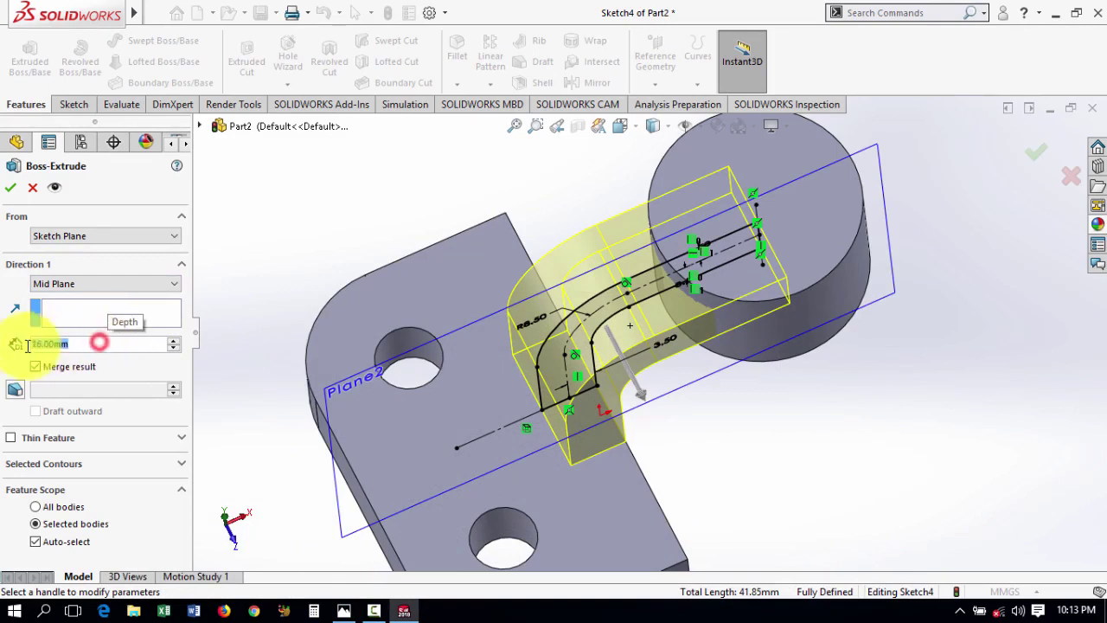
text(25)
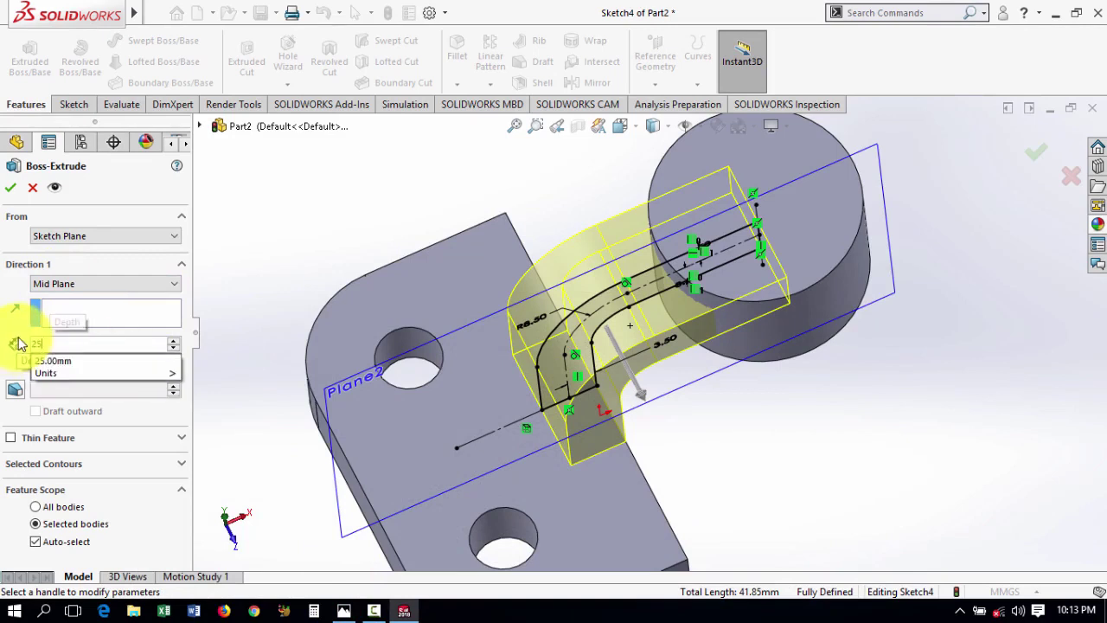
key(Return)
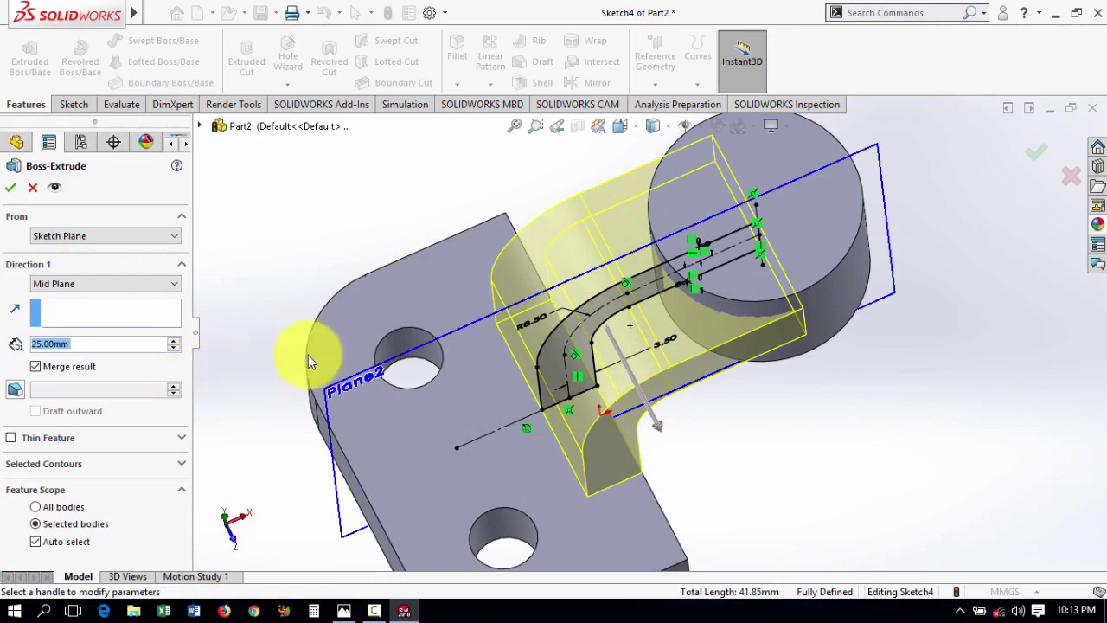
mouse_move(802, 430)
middle_down()
mouse_move(815, 309)
mouse_move(790, 298)
middle_up()
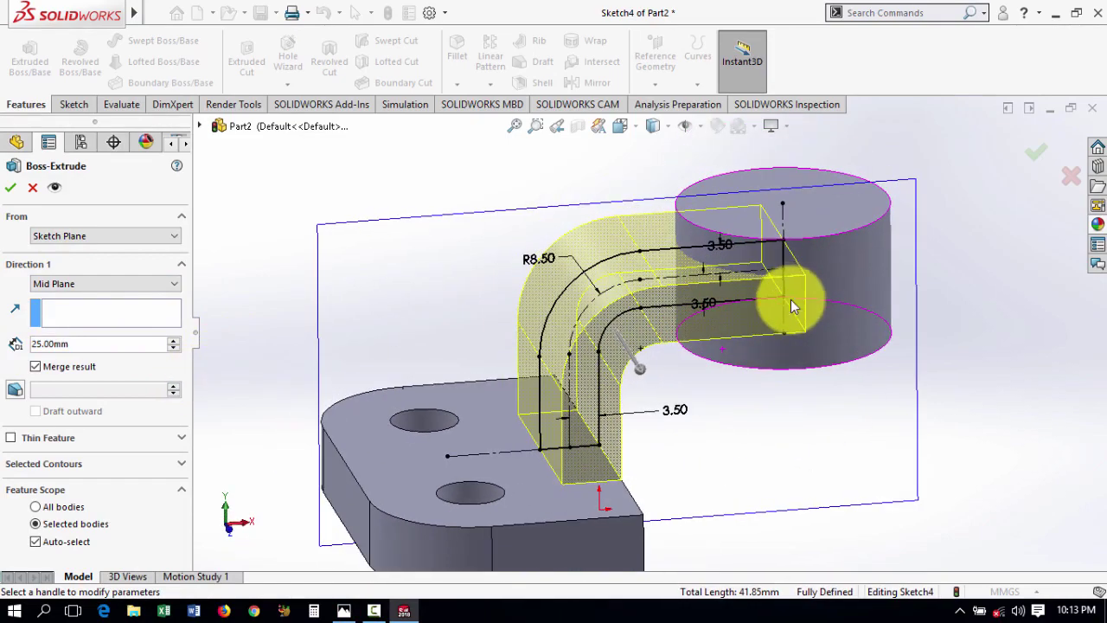
middle_drag(1013, 346, 1043, 472)
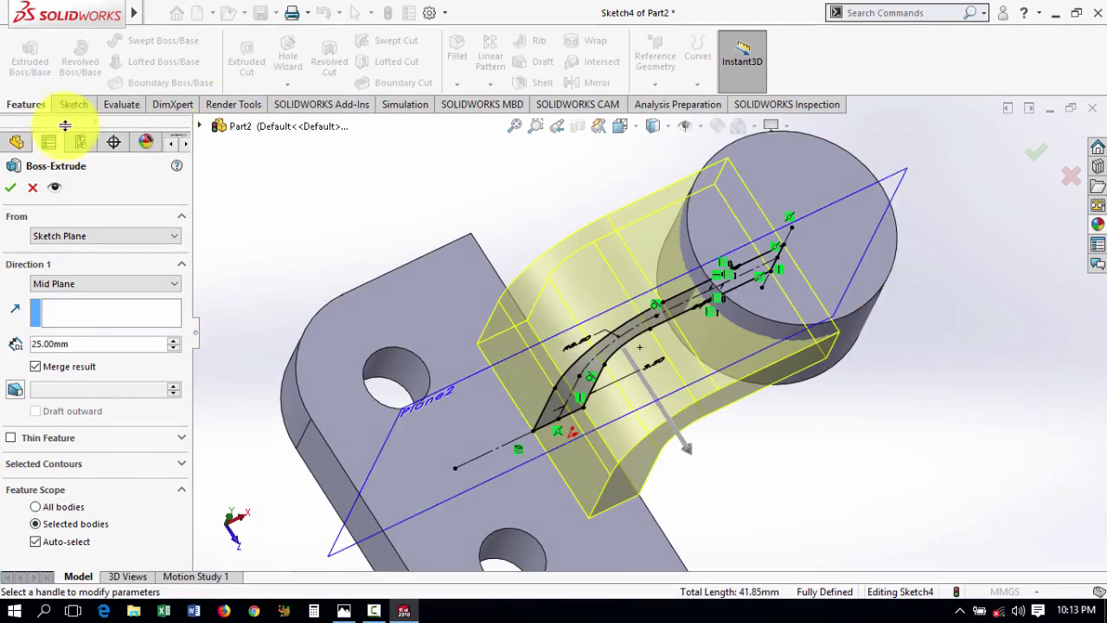
click(11, 187)
Hide Plane2 and reorient the bracket from the isometric and front views
click(988, 371)
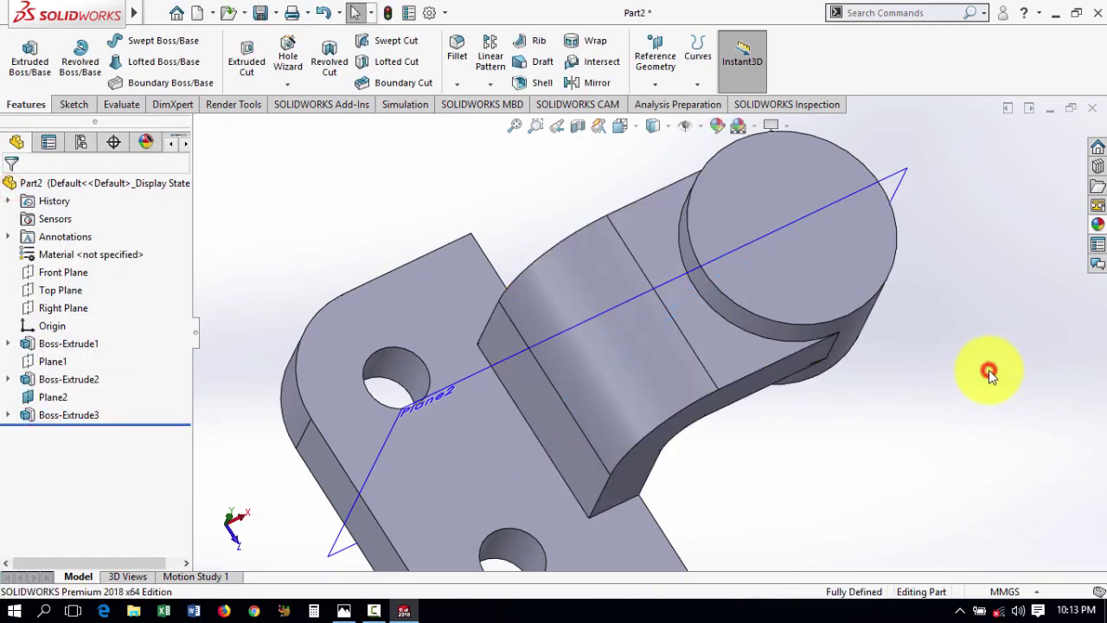
key(ctrl+7)
key(ctrl+1)
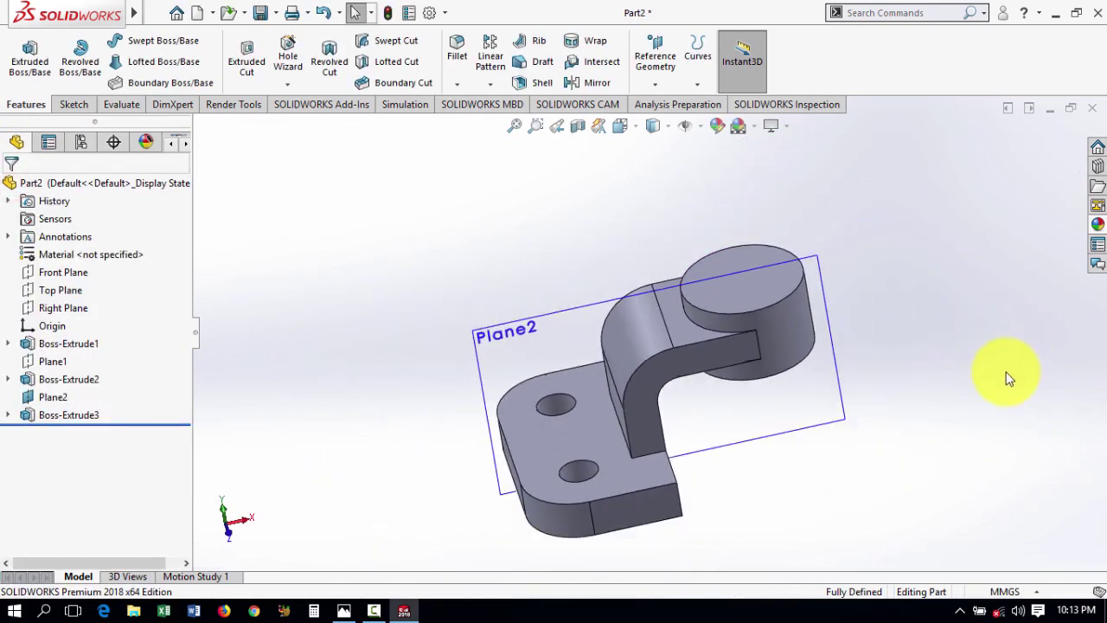
click(829, 407)
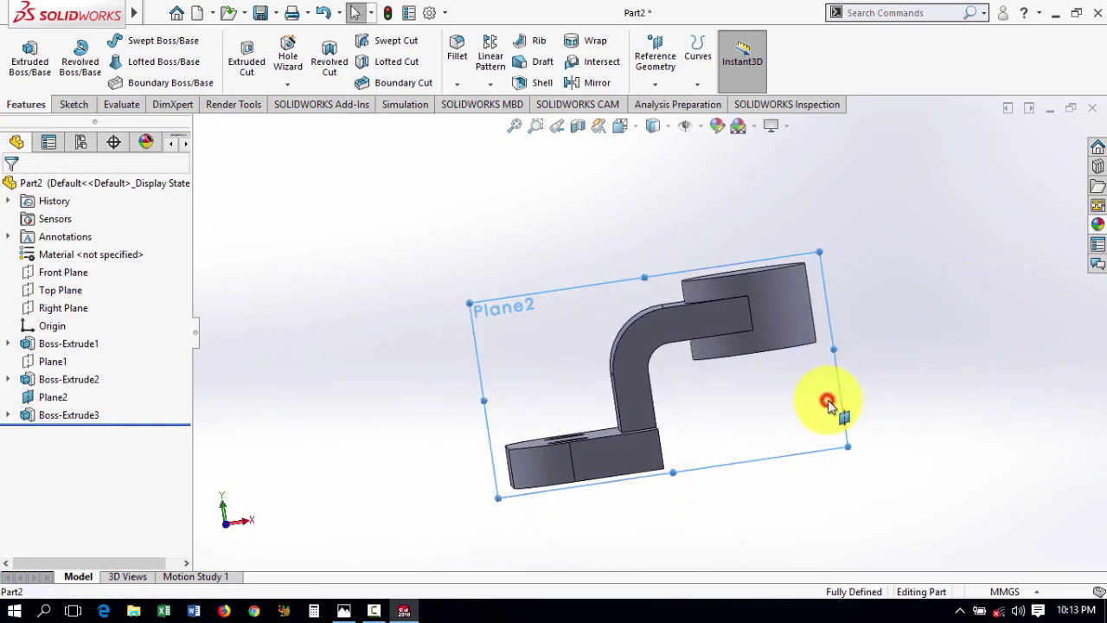
click(921, 350)
mouse_move(933, 349)
middle_down()
mouse_move(991, 427)
mouse_move(926, 347)
mouse_move(897, 428)
middle_up()
scroll(899, 349, down, 2)
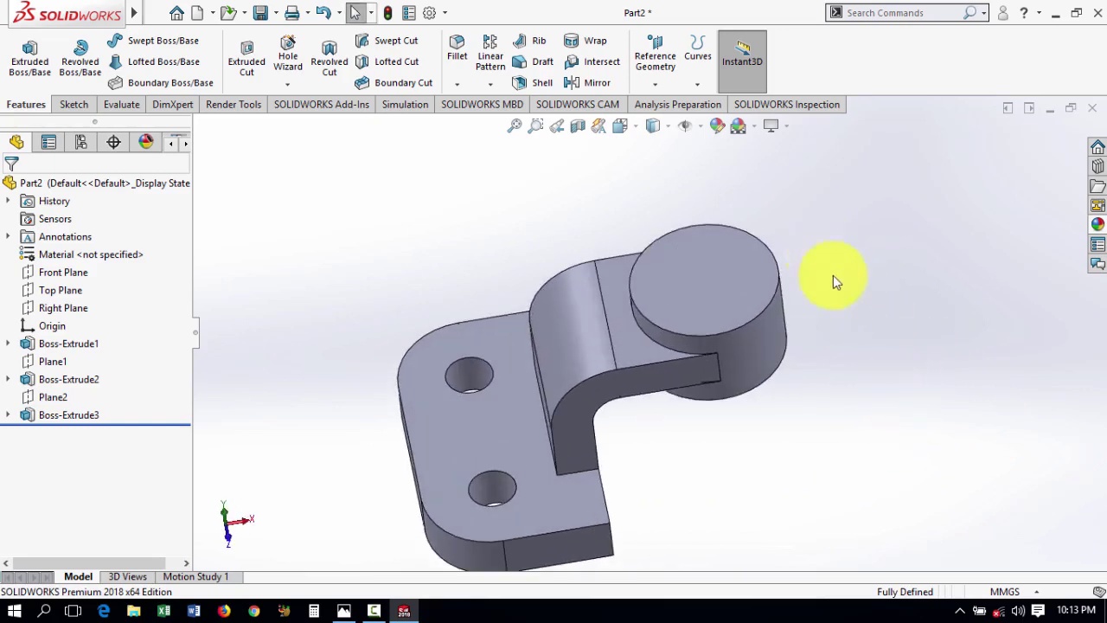
middle_drag(870, 334, 865, 265)
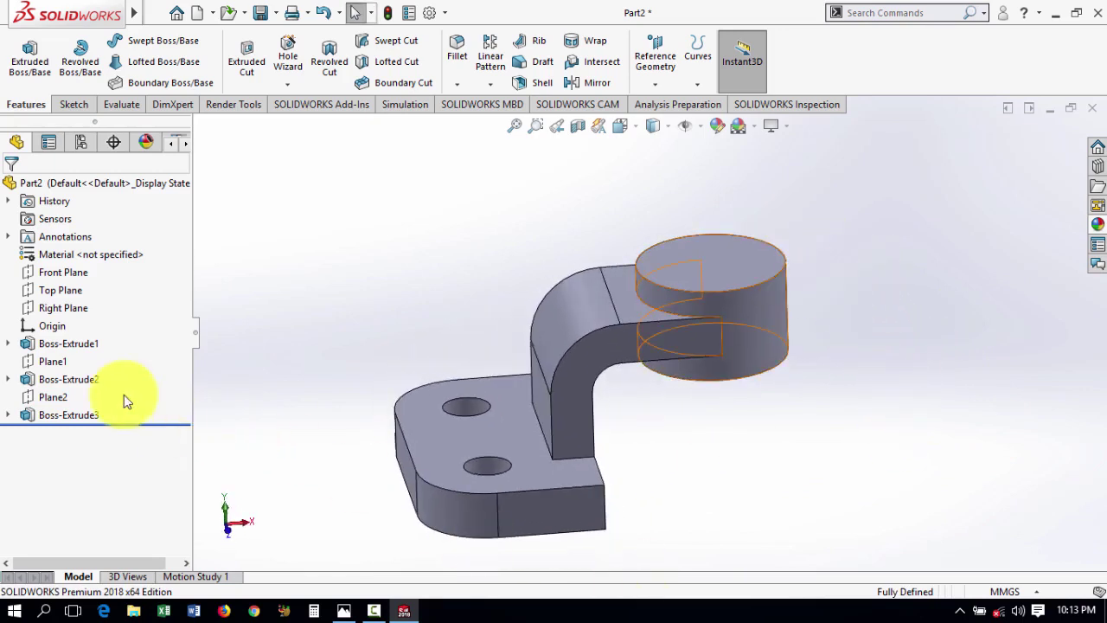
Select Plane1 as the plane for the next sketch
click(51, 360)
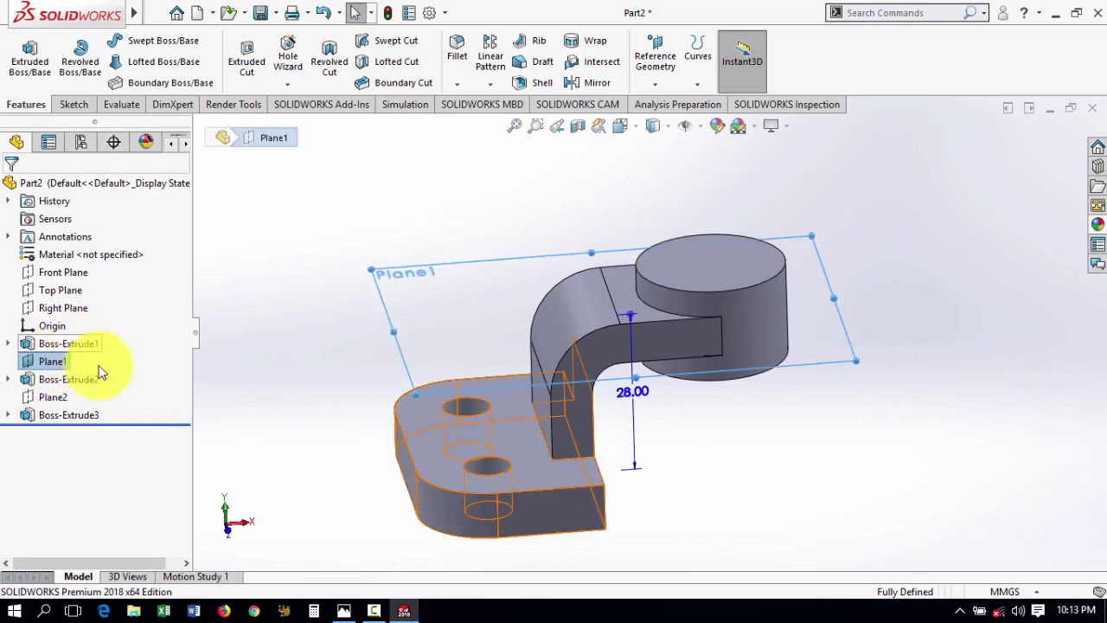
click(270, 427)
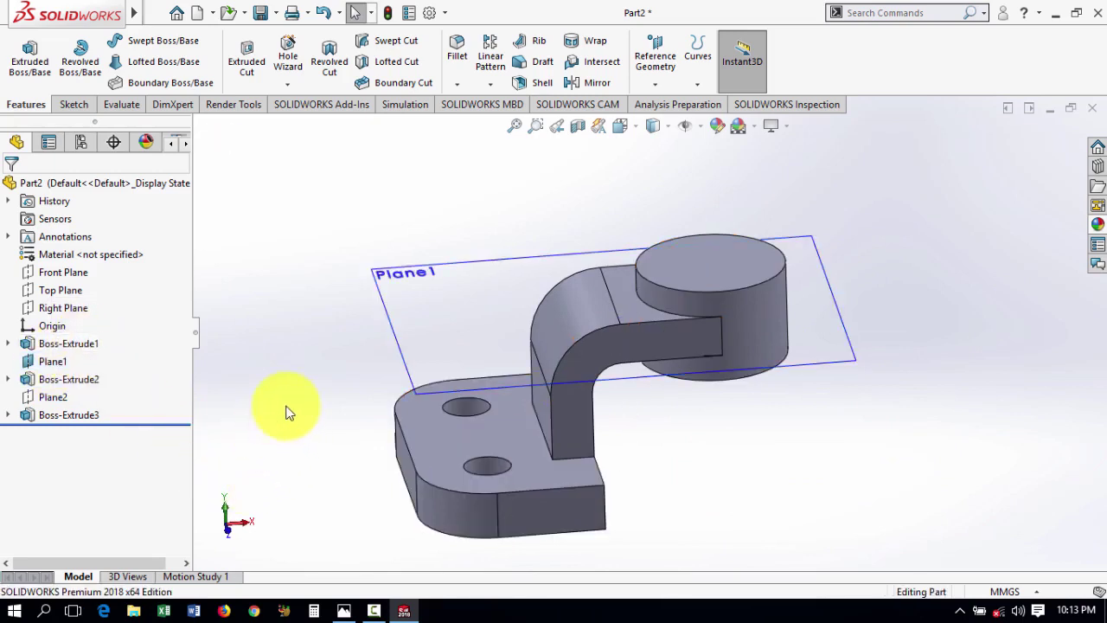
click(52, 361)
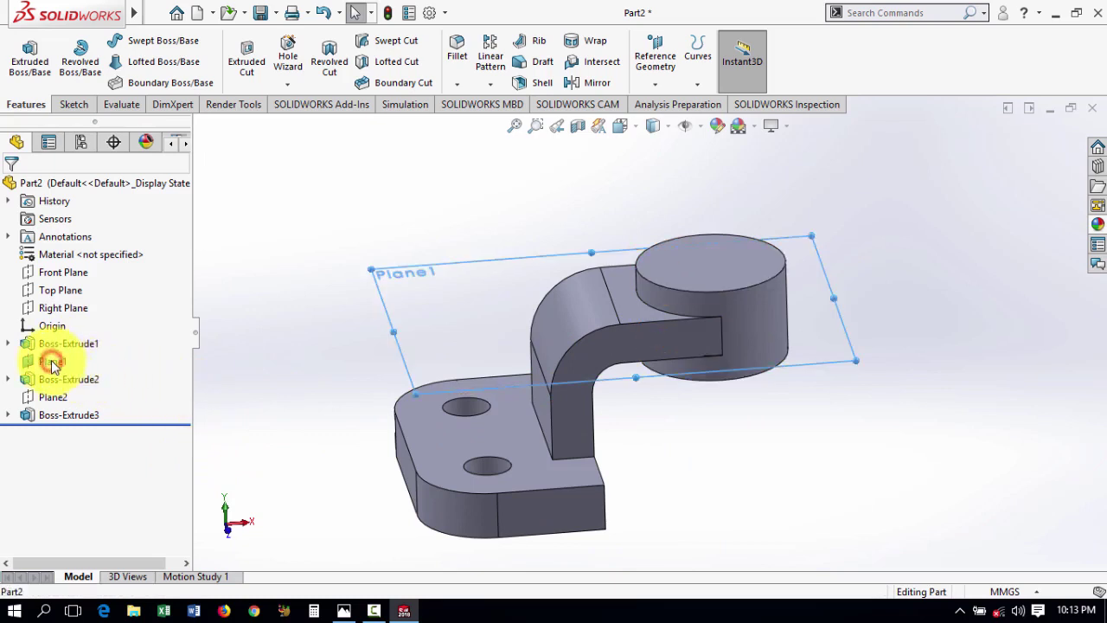
Start a sketch on Plane1, view it Normal To, and draw a circle centred on the round boss
click(65, 346)
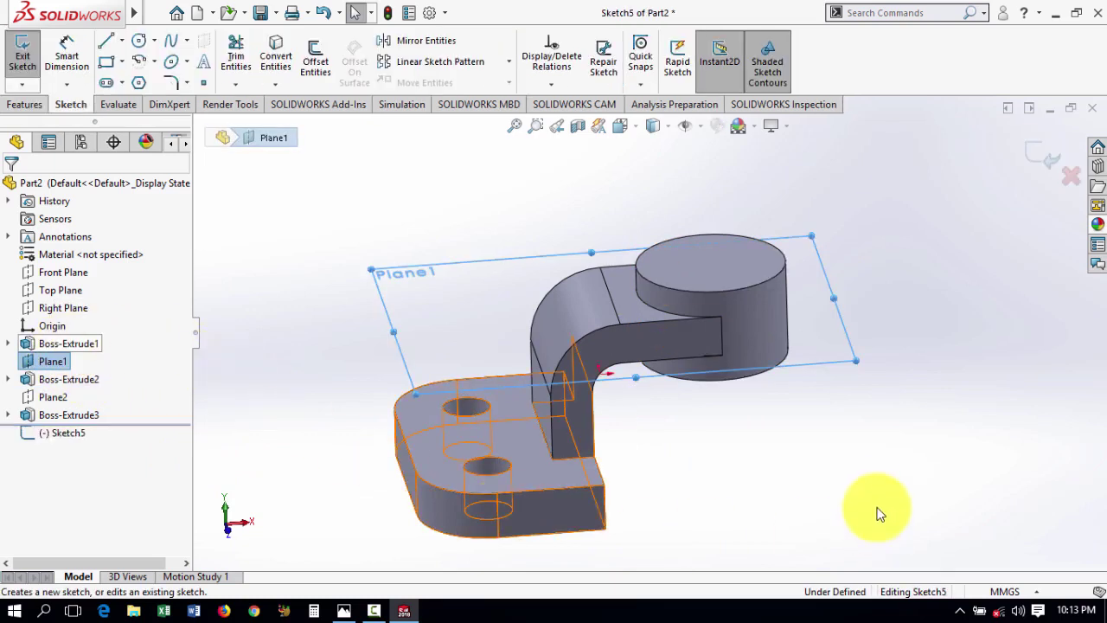
key(ctrl+8)
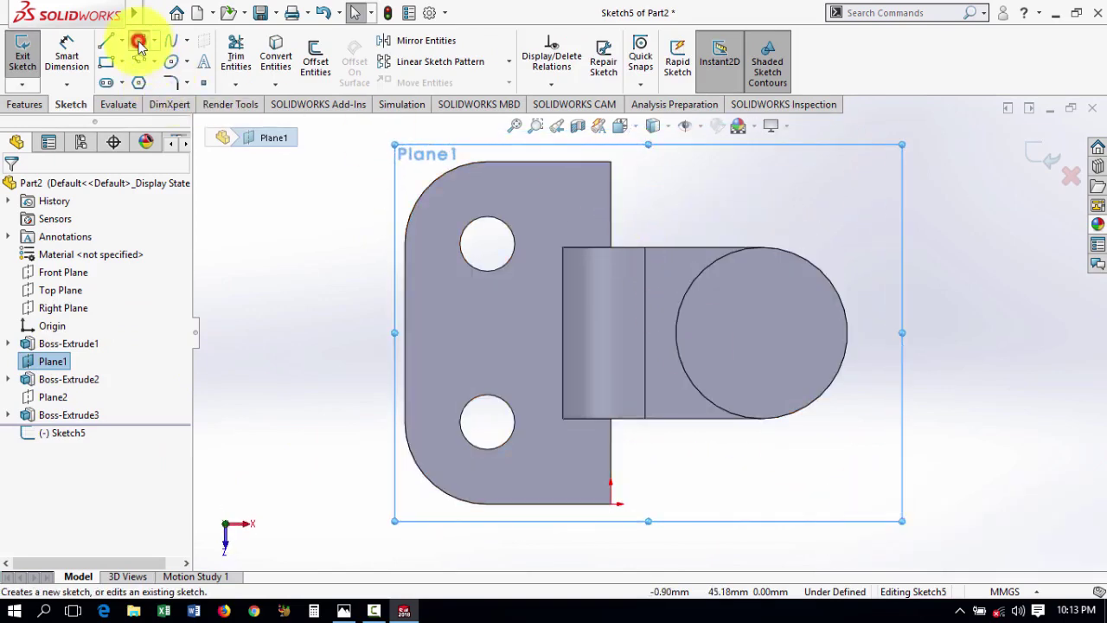
click(138, 43)
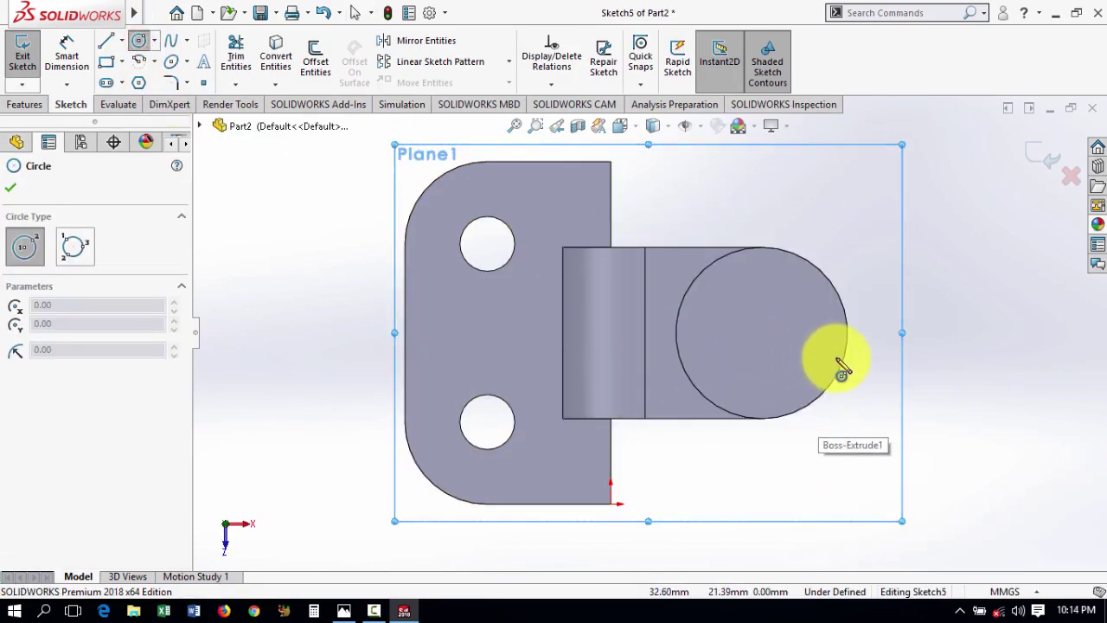
click(761, 333)
click(795, 367)
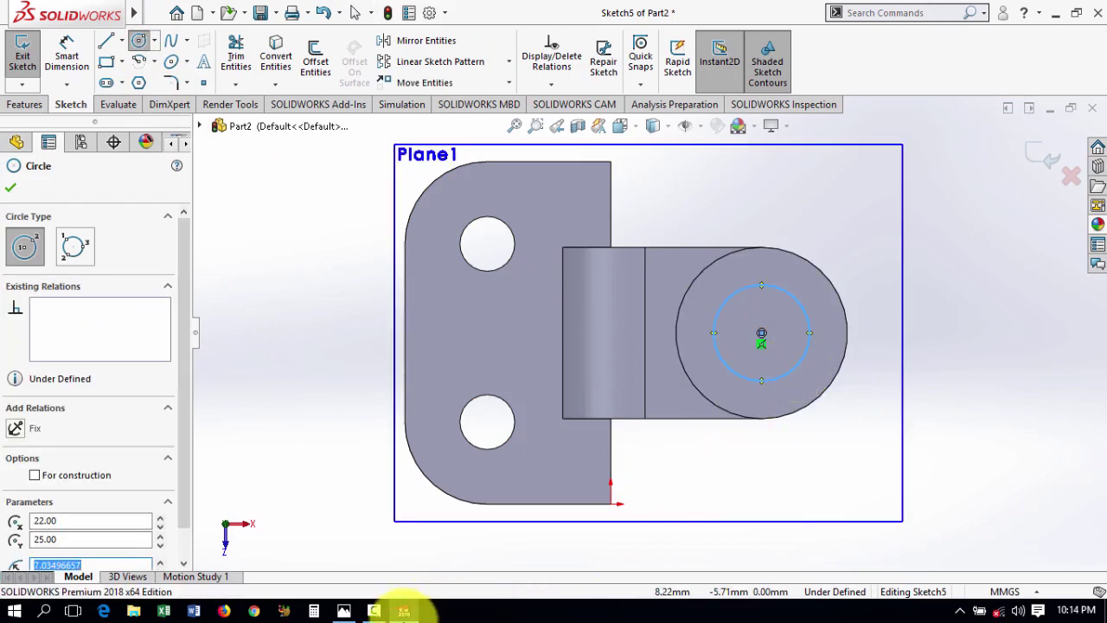
After checking the reference drawing, dimension the circle's diameter to 10 mm
click(344, 610)
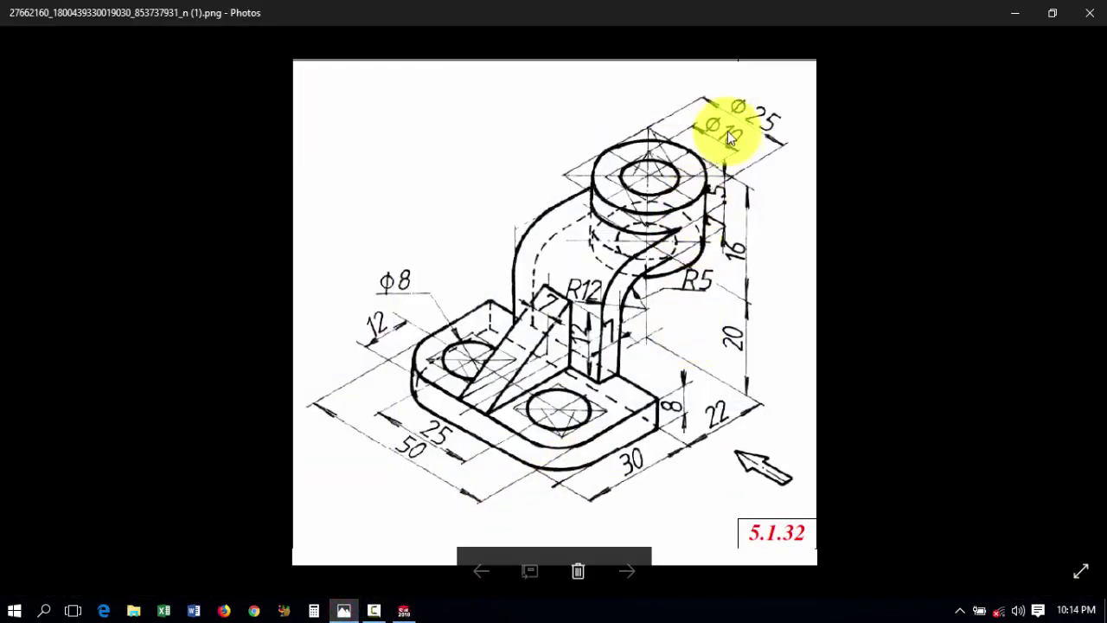
click(344, 611)
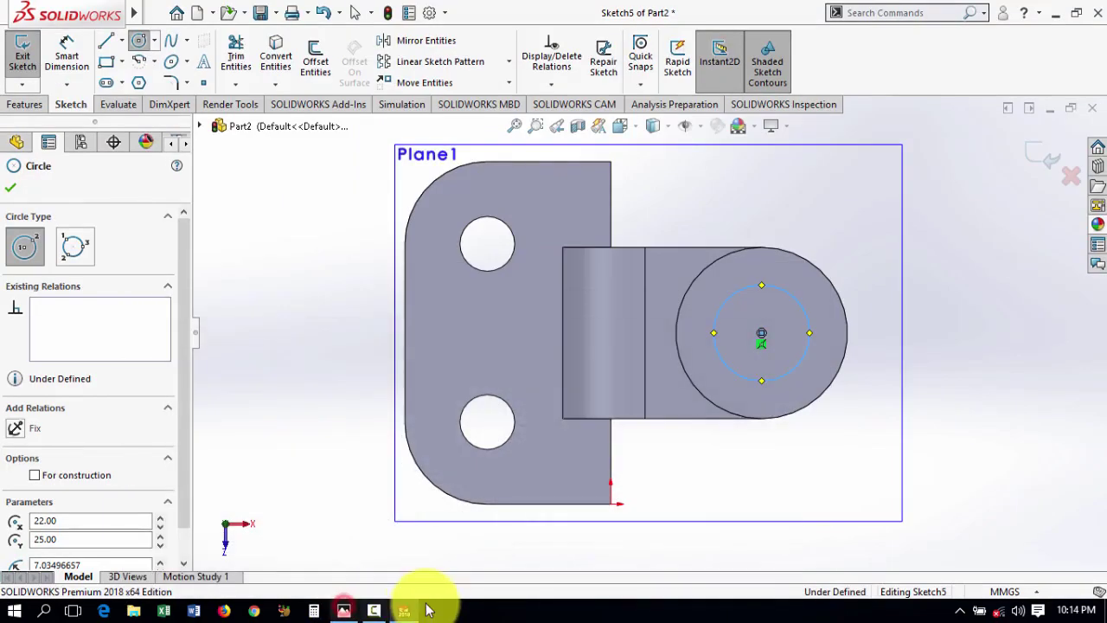
click(68, 52)
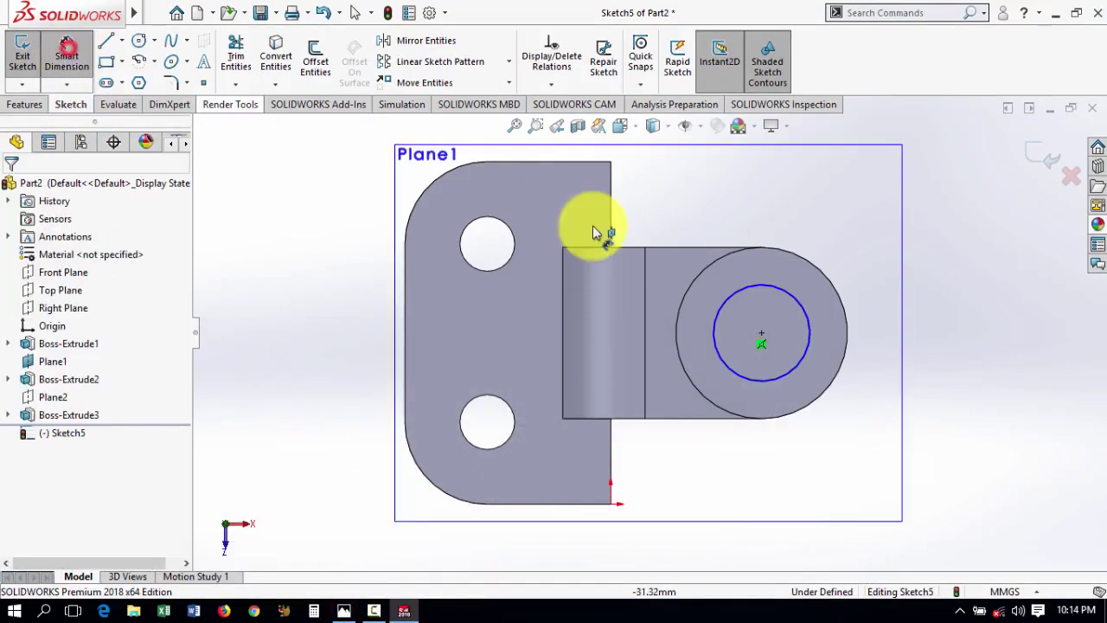
click(804, 308)
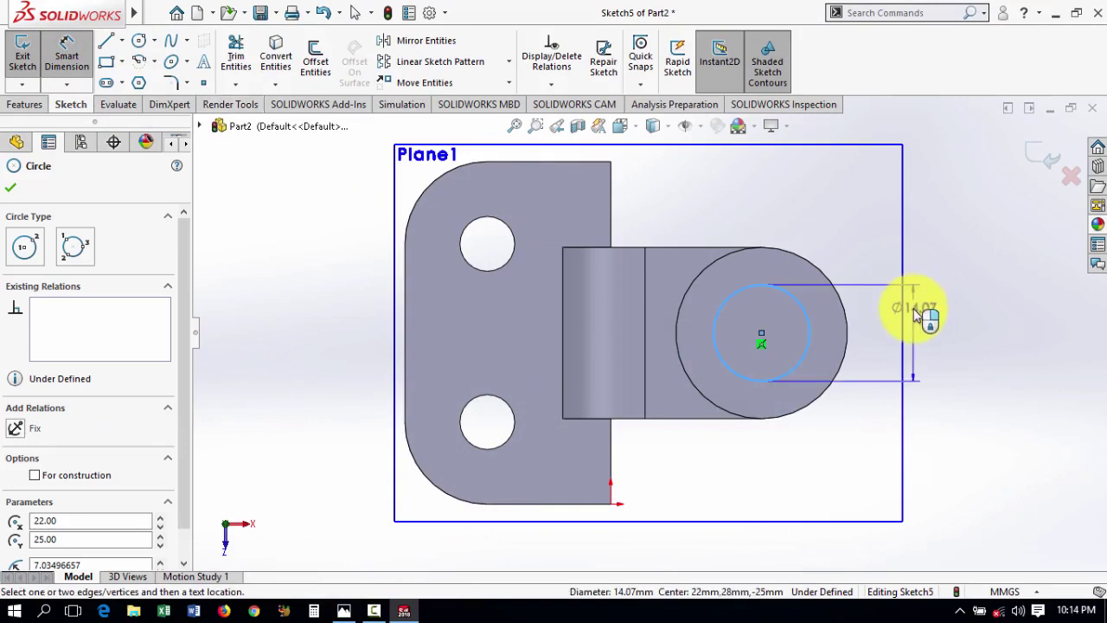
click(932, 337)
text(10)
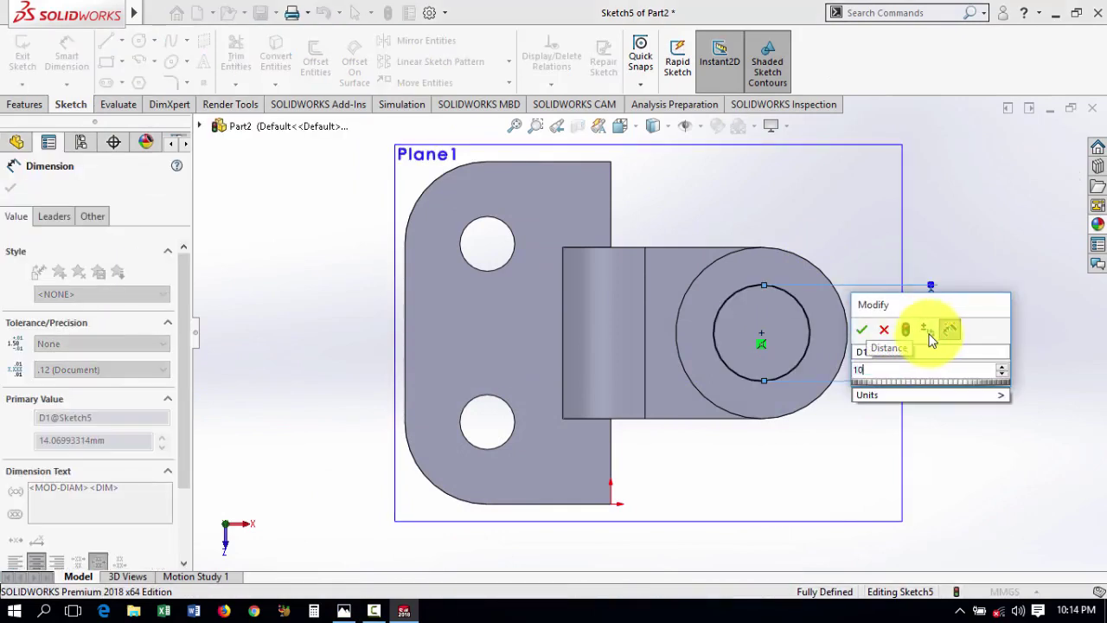
key(Return)
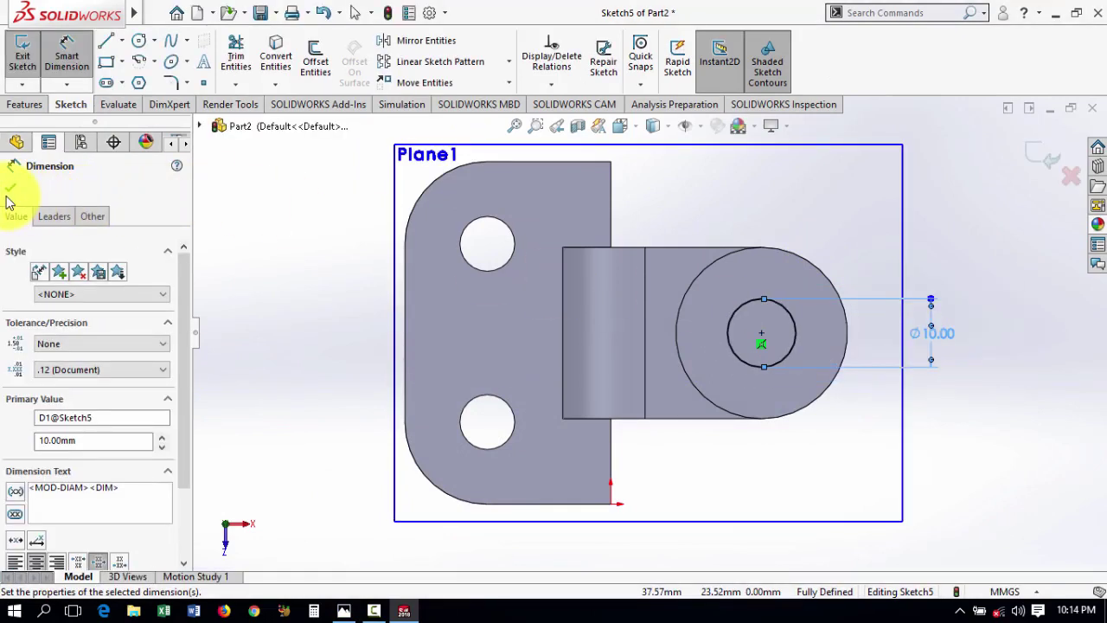
click(9, 190)
click(24, 104)
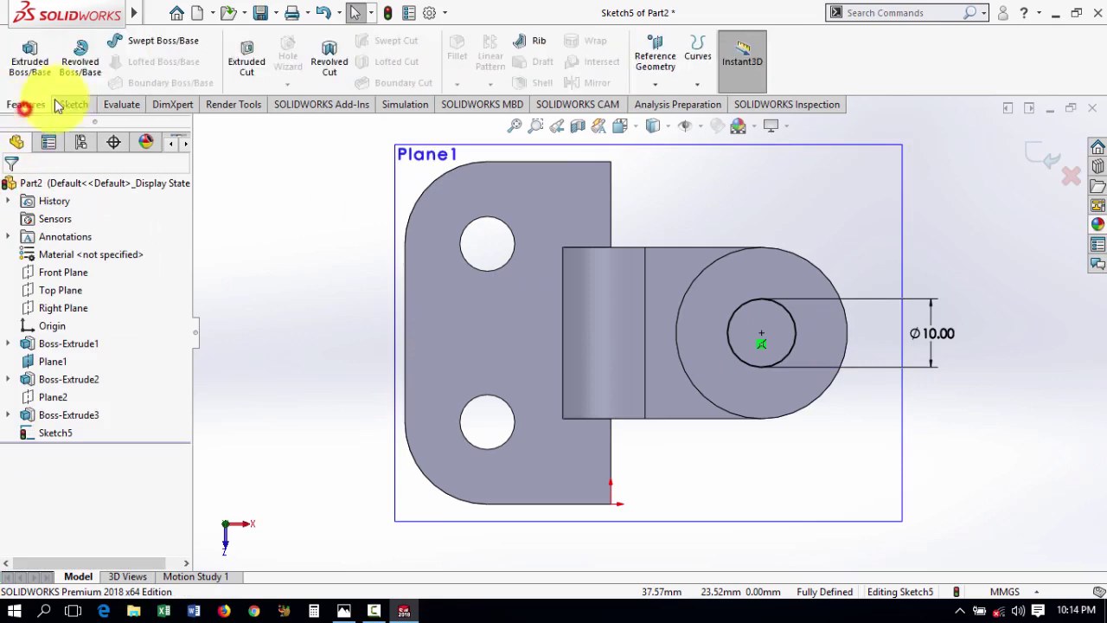
Cut the Ø10 circle Mid Plane, 25 mm deep, through the boss as Cut-Extrude1
click(247, 54)
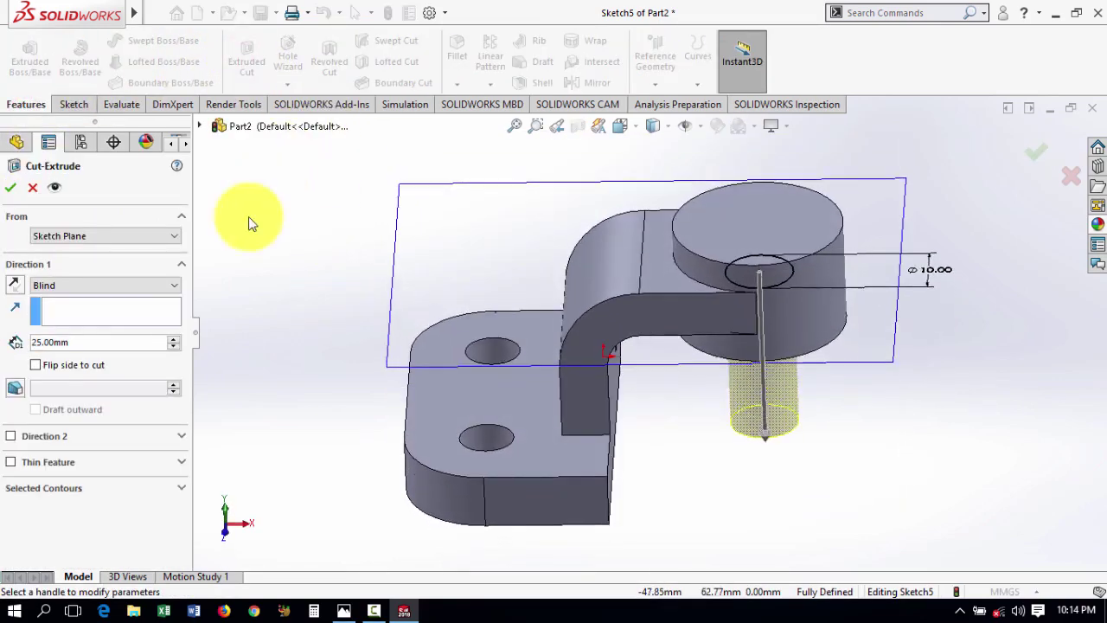
click(115, 285)
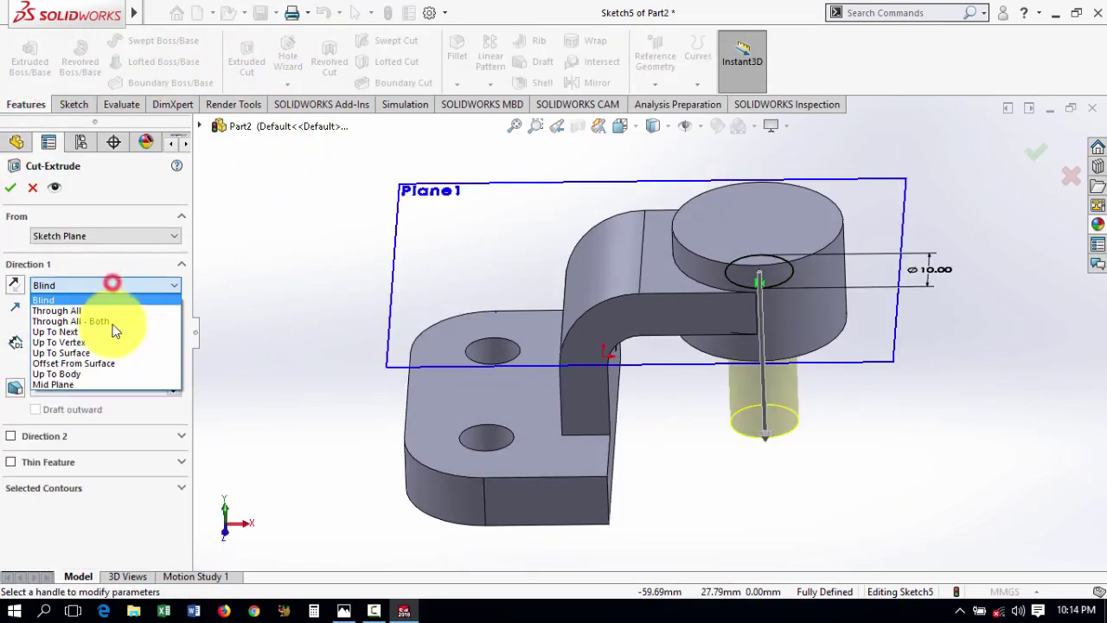
click(111, 381)
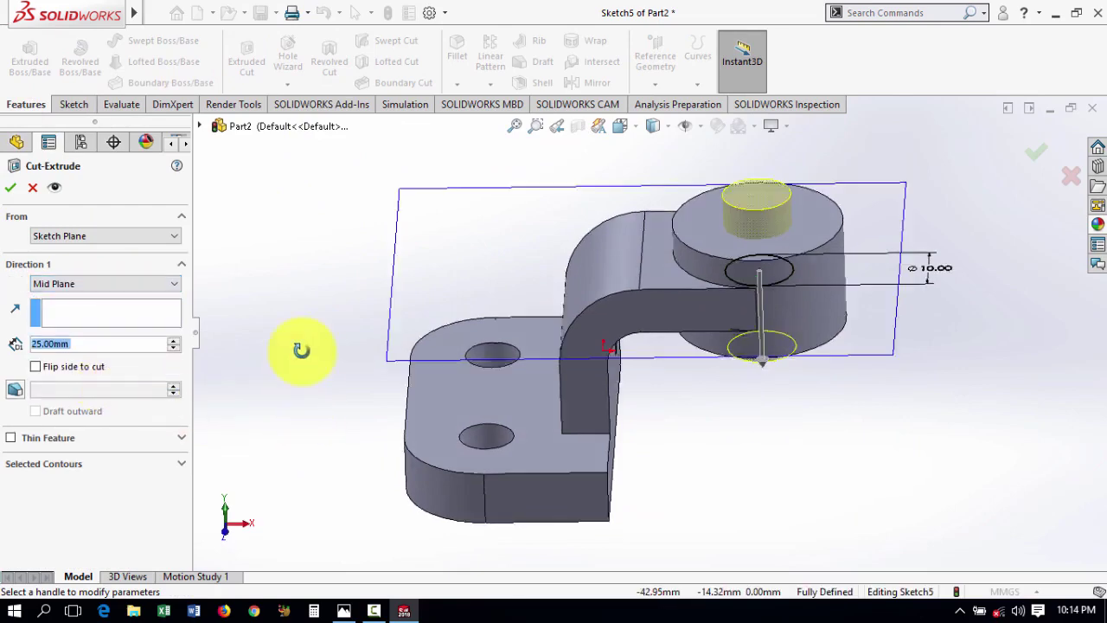
middle_drag(299, 349, 296, 361)
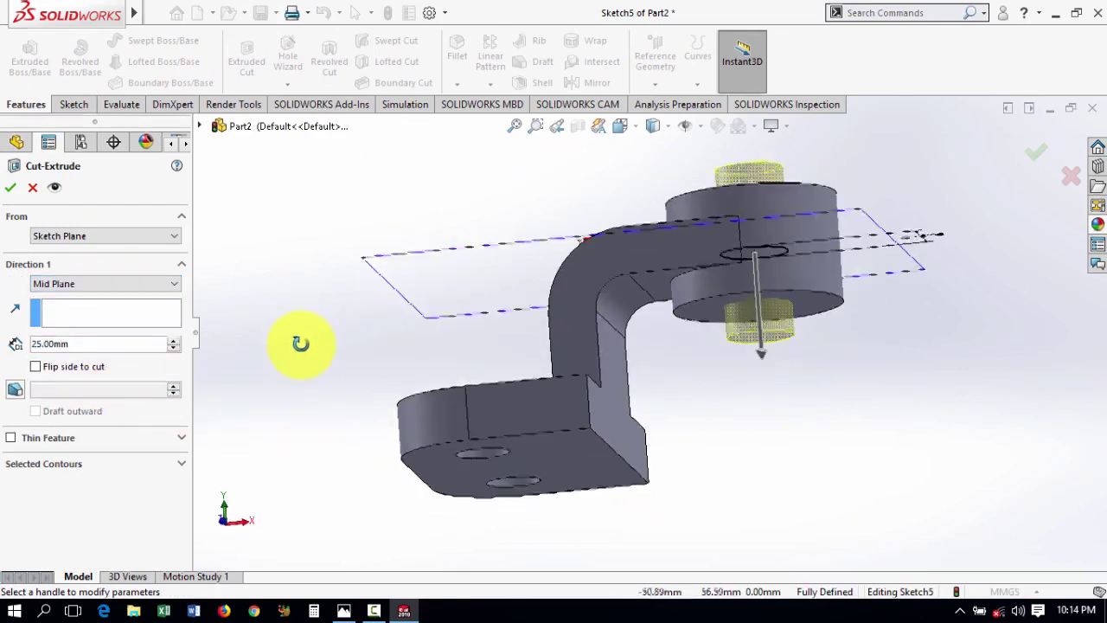
click(173, 350)
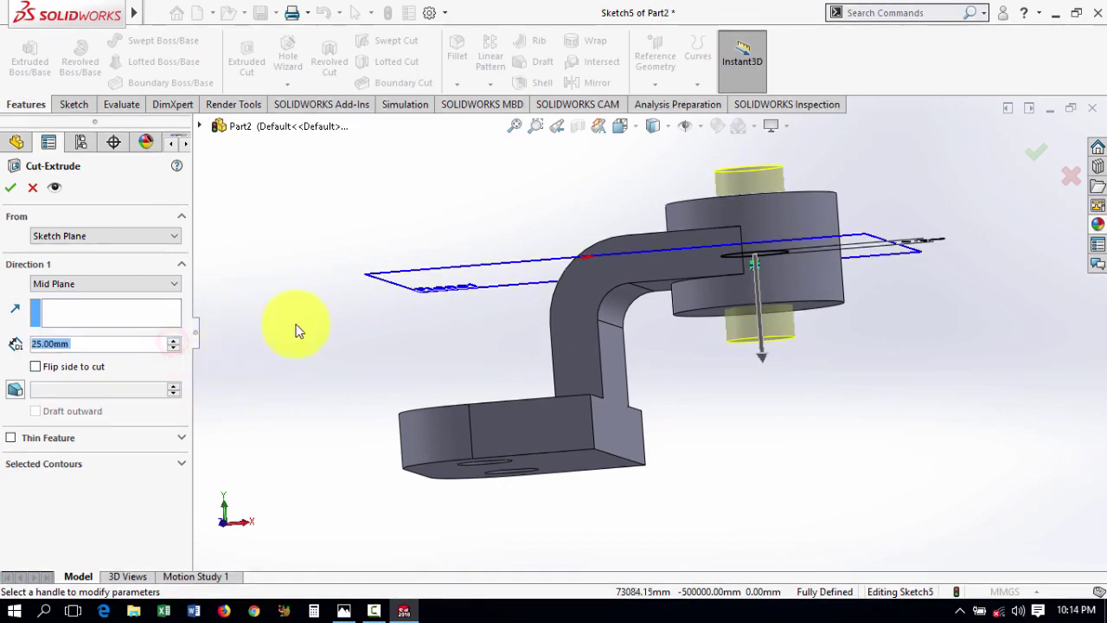
middle_drag(297, 329, 359, 415)
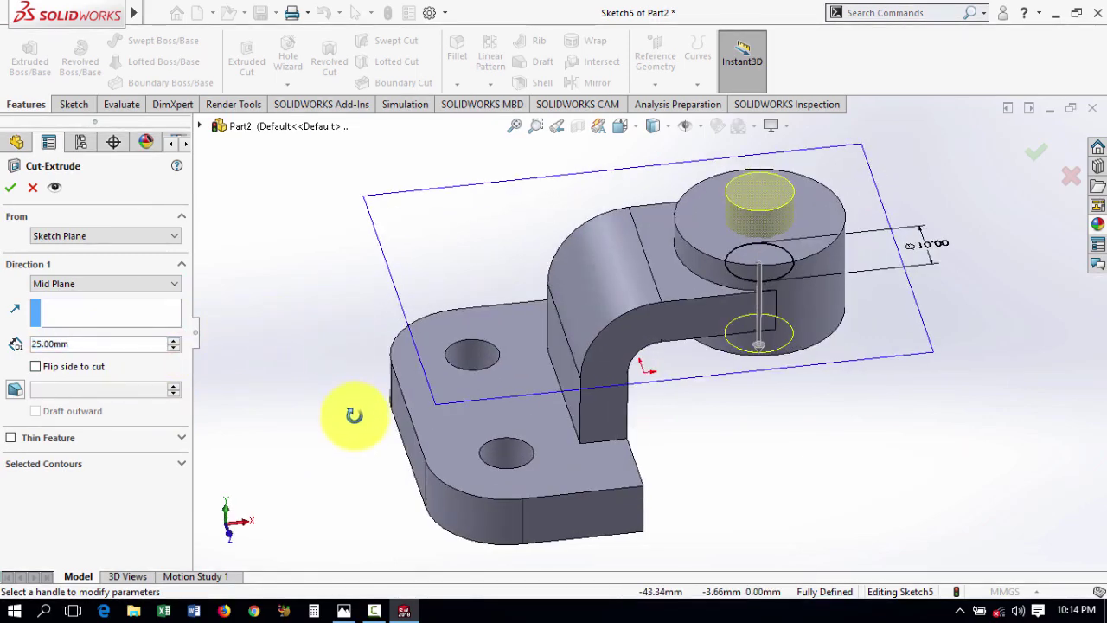
click(10, 187)
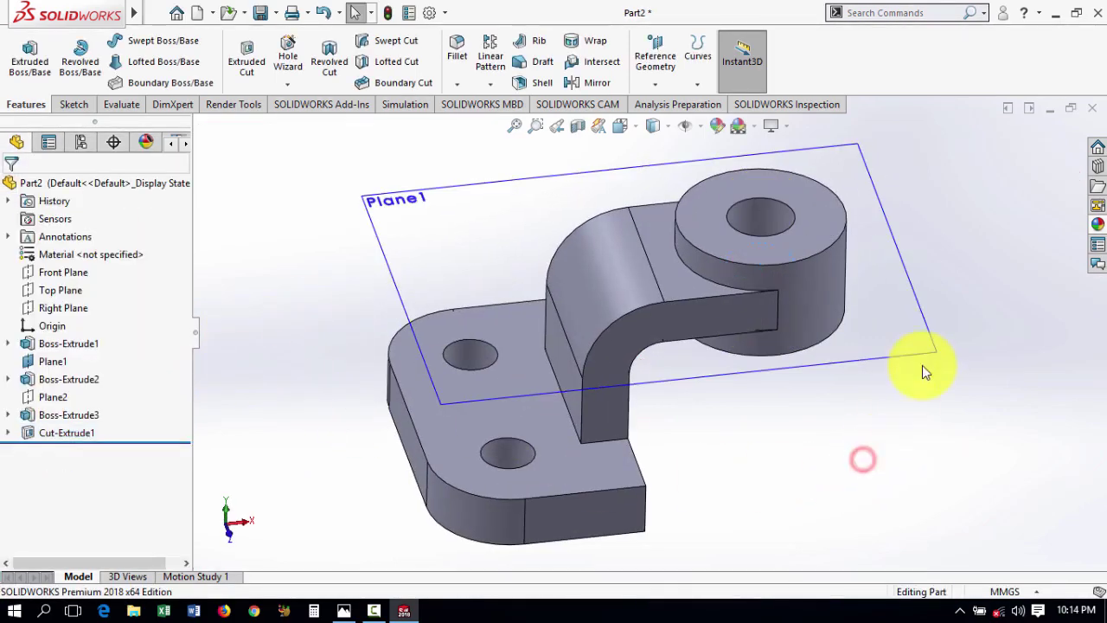
Hide Plane1 and make Plane2 visible
click(934, 342)
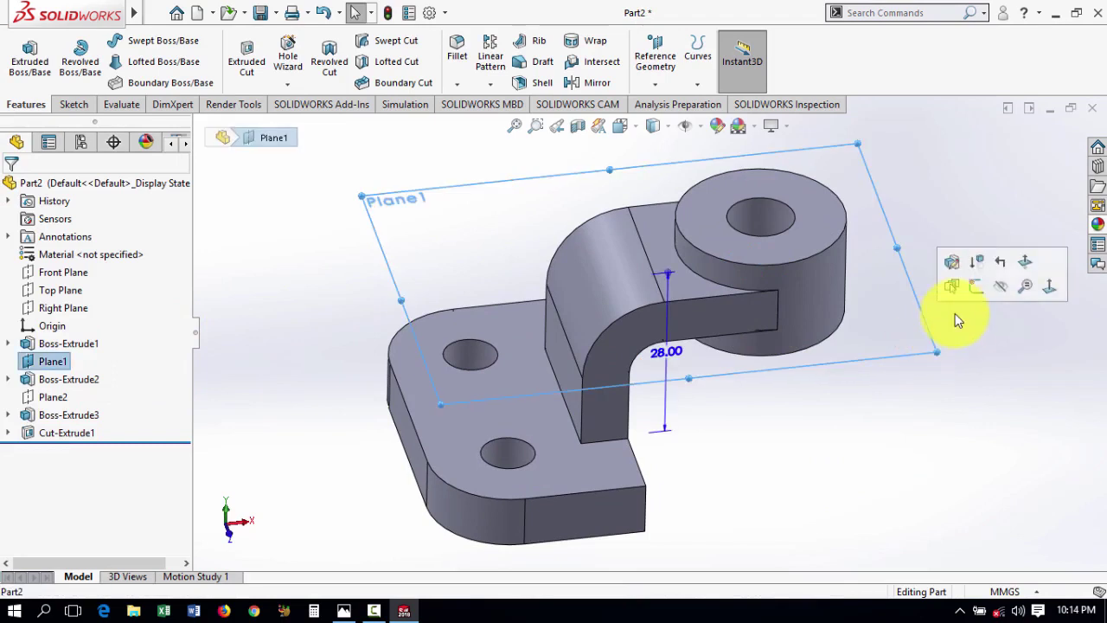
click(999, 285)
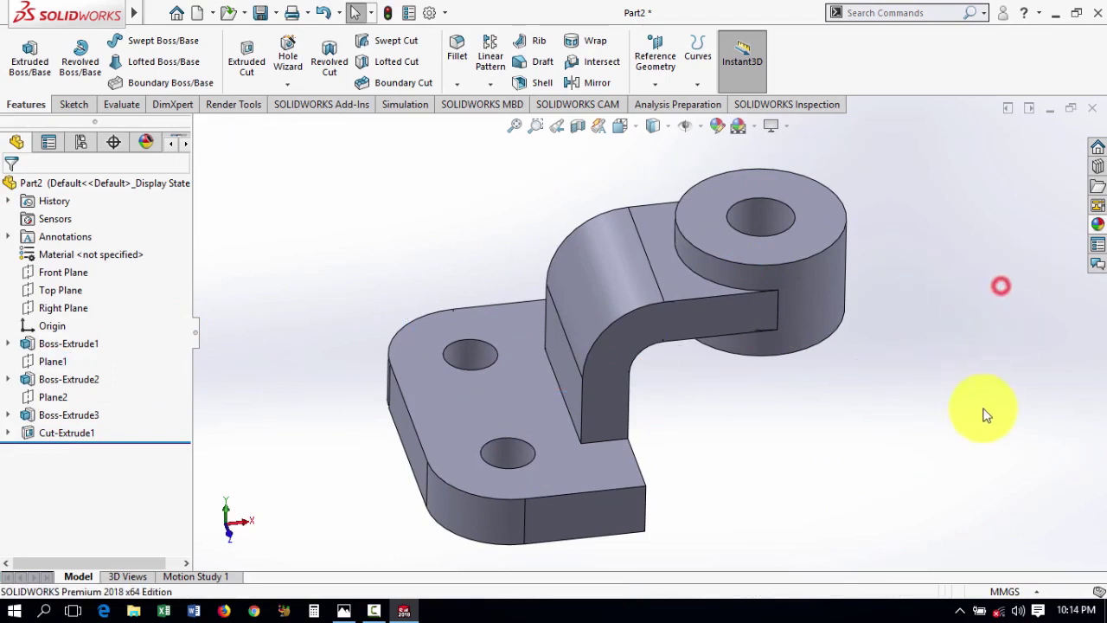
click(56, 394)
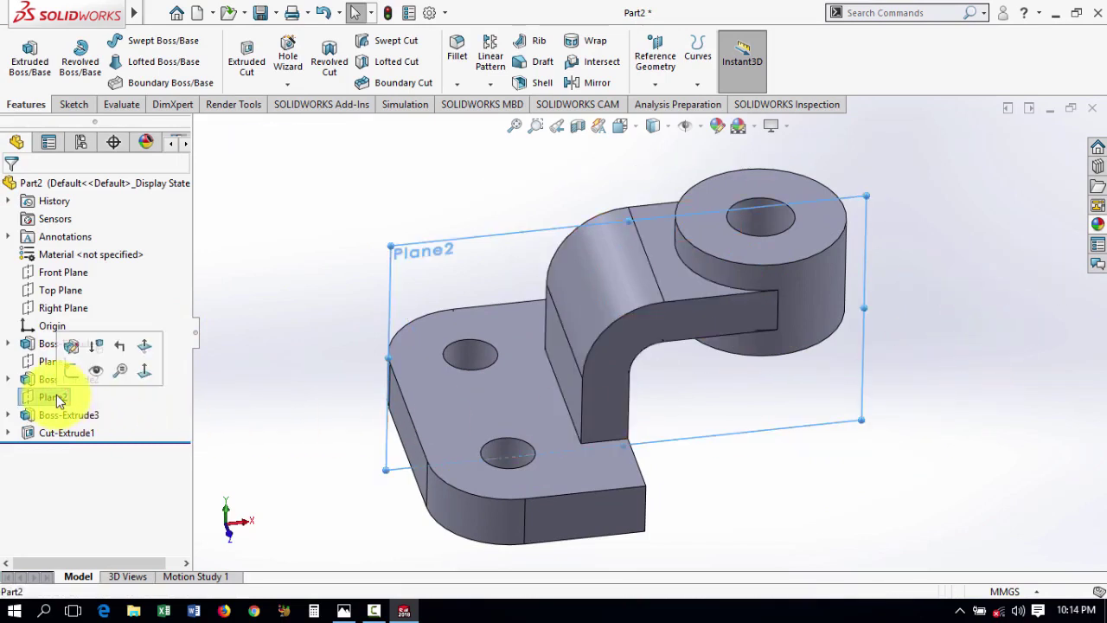
click(92, 372)
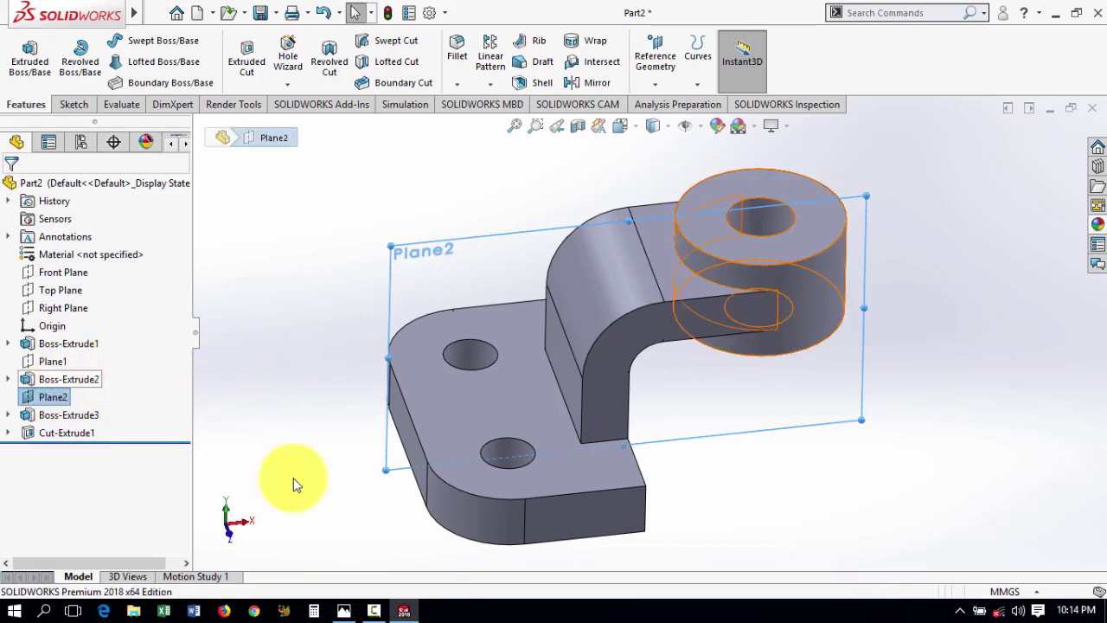
Open a new sketch, Sketch6, on Plane2 and view it Normal To
mouse_move(991, 462)
middle_down()
mouse_move(964, 372)
mouse_move(971, 401)
mouse_move(960, 375)
mouse_move(981, 390)
mouse_move(967, 416)
middle_up()
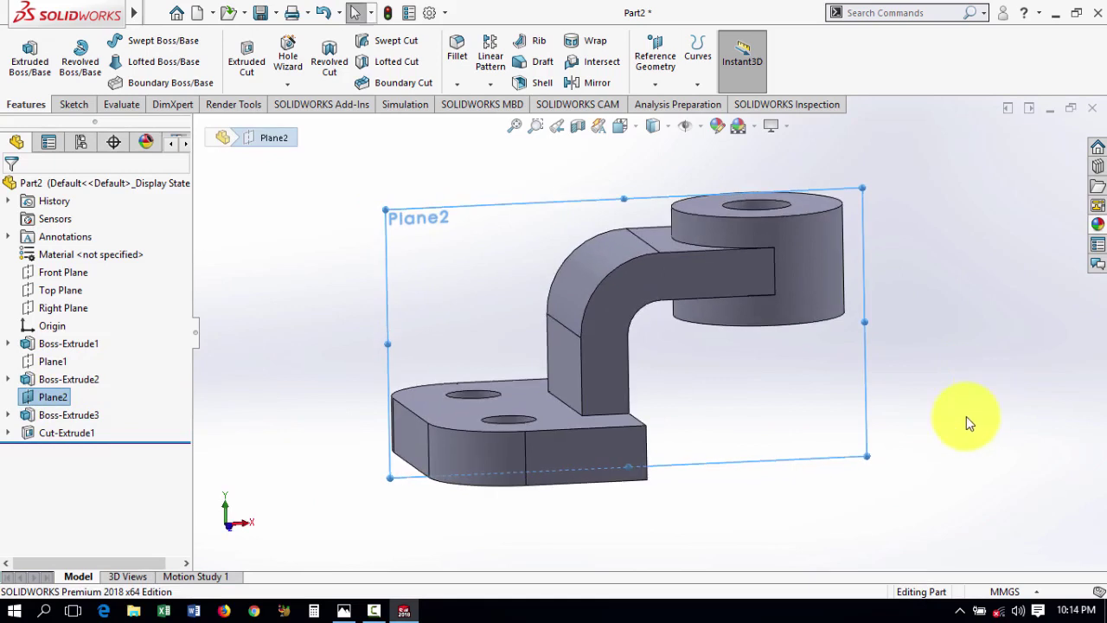
click(815, 422)
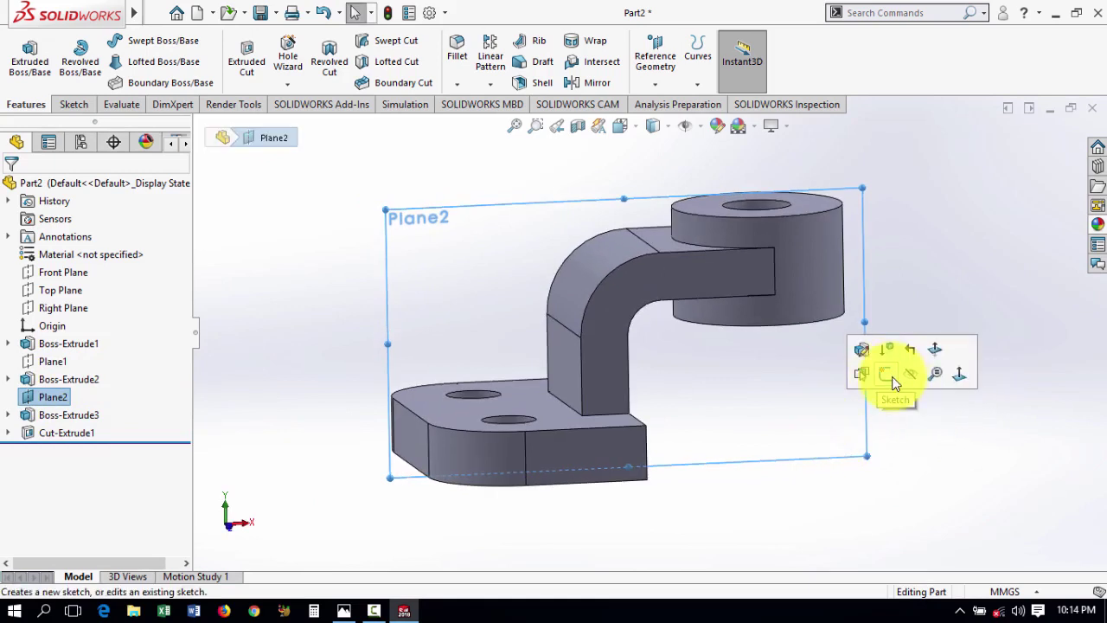
click(886, 374)
key(ctrl+8)
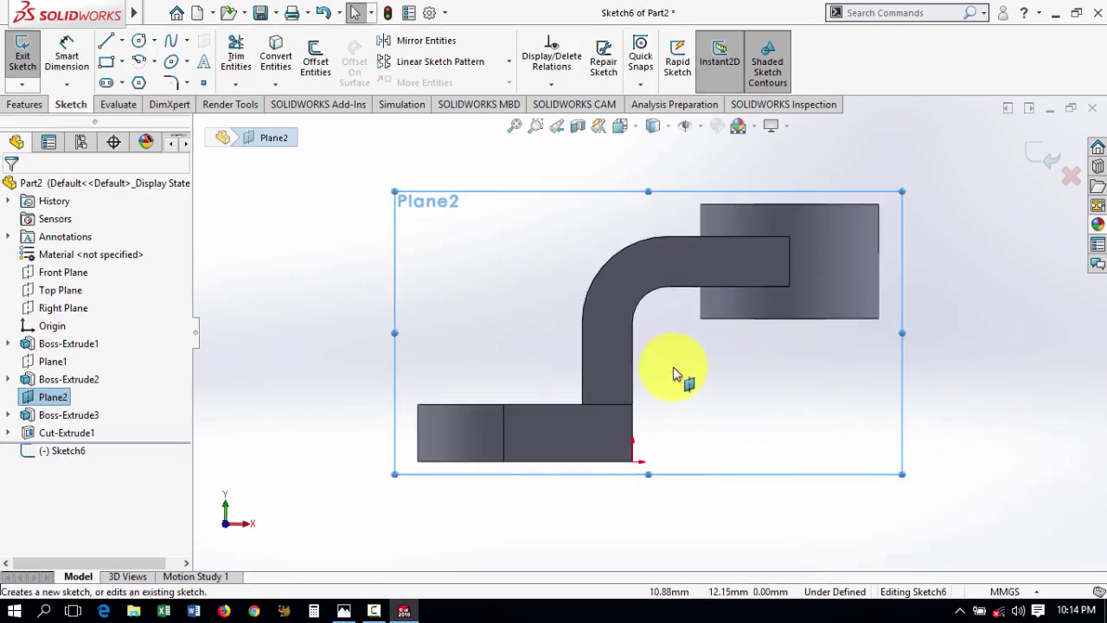
Convert the base top edges and the arm's vertical and curved edges into the sketch
click(289, 61)
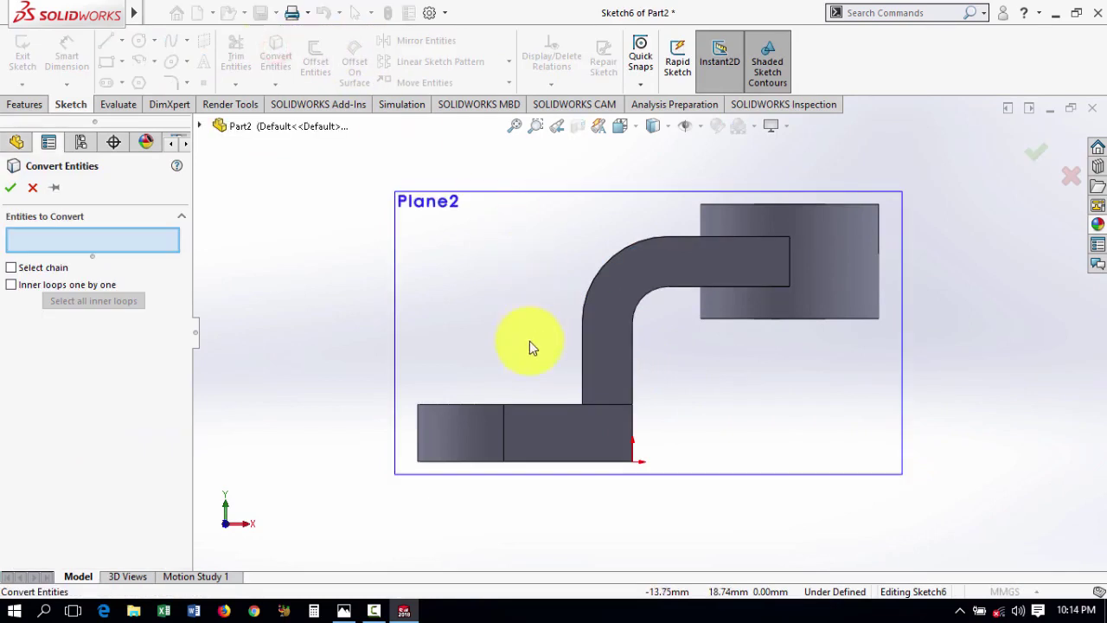
click(465, 404)
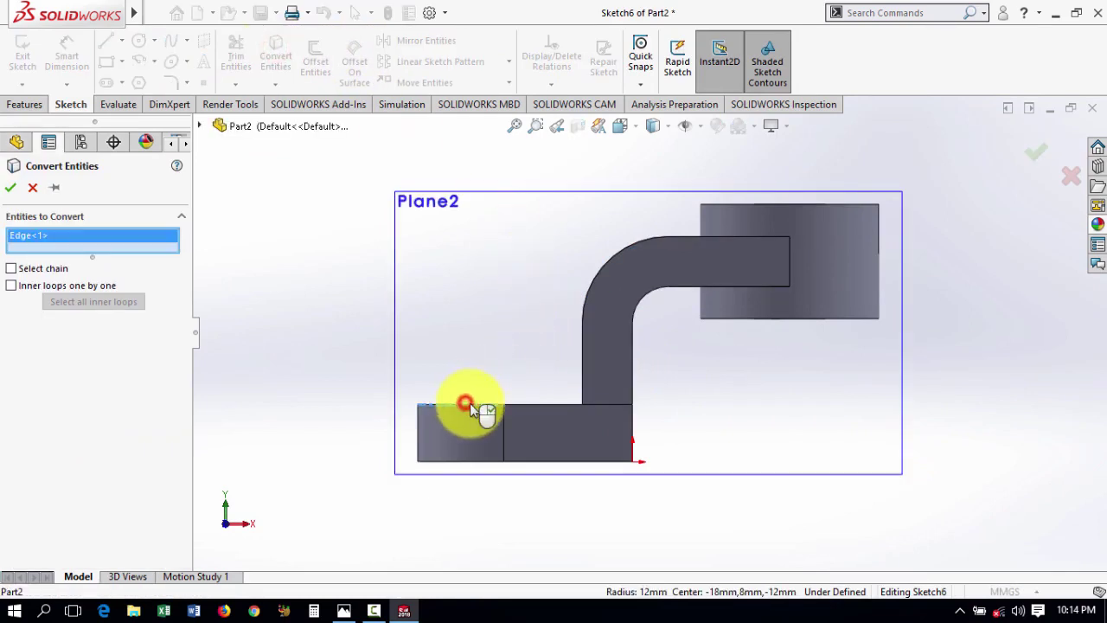
click(523, 405)
click(581, 382)
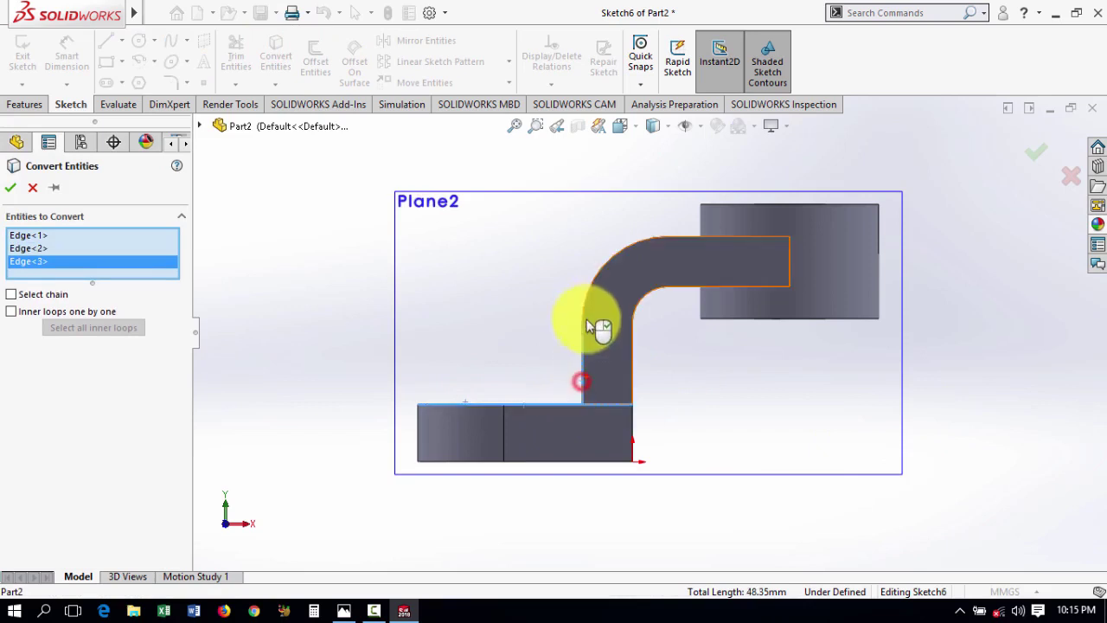
click(587, 296)
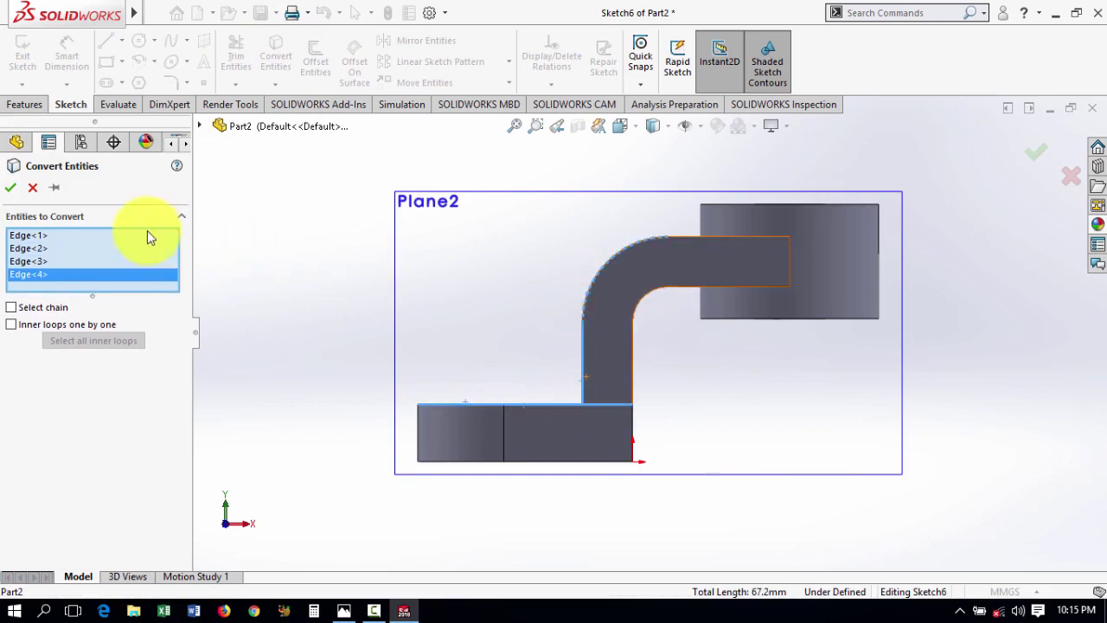
click(10, 187)
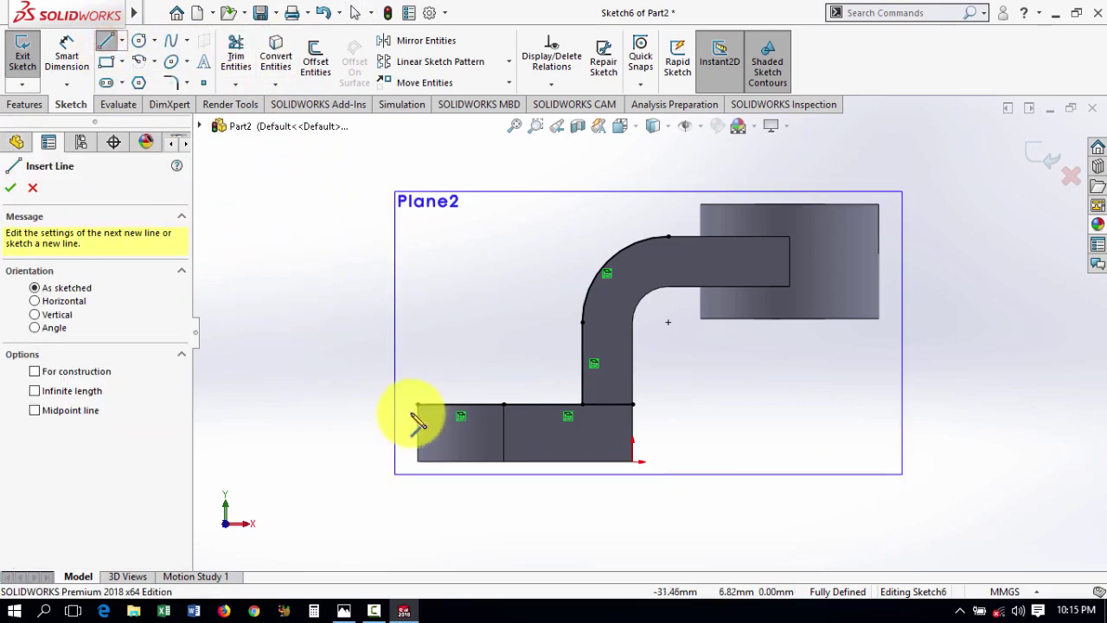
Draw a diagonal line from the base's left corner to the arm's curve
click(418, 403)
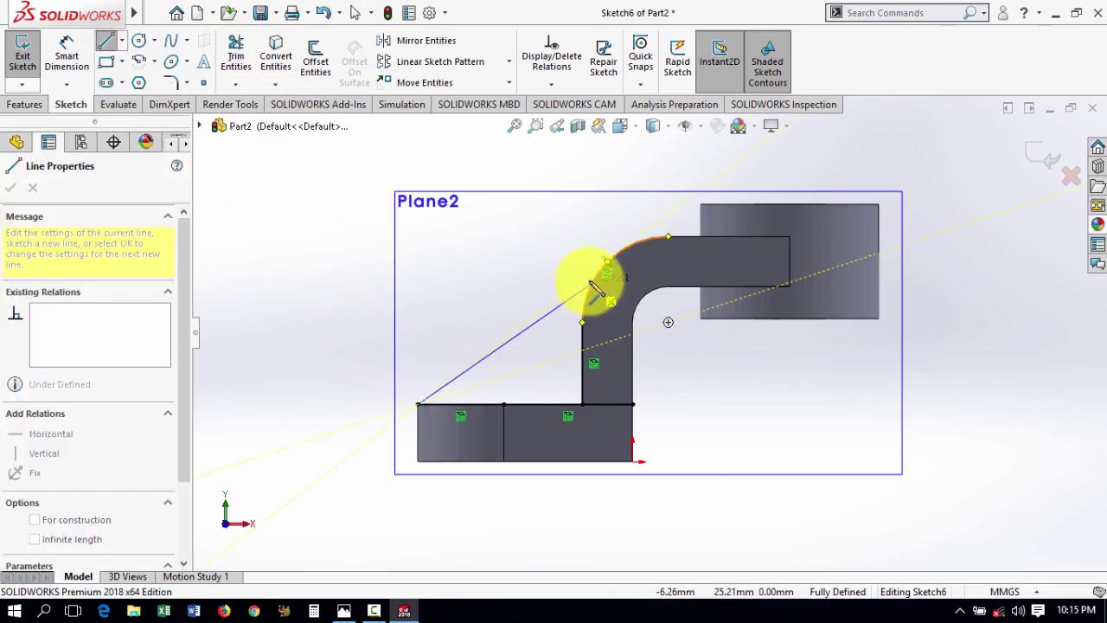
click(594, 278)
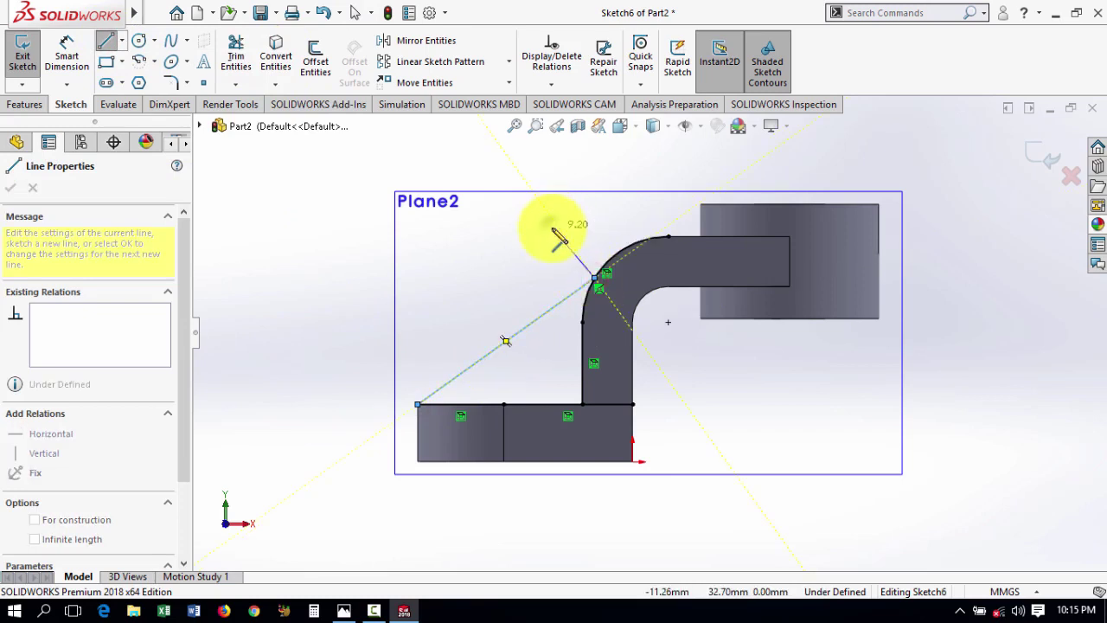
right_click(556, 233)
click(594, 239)
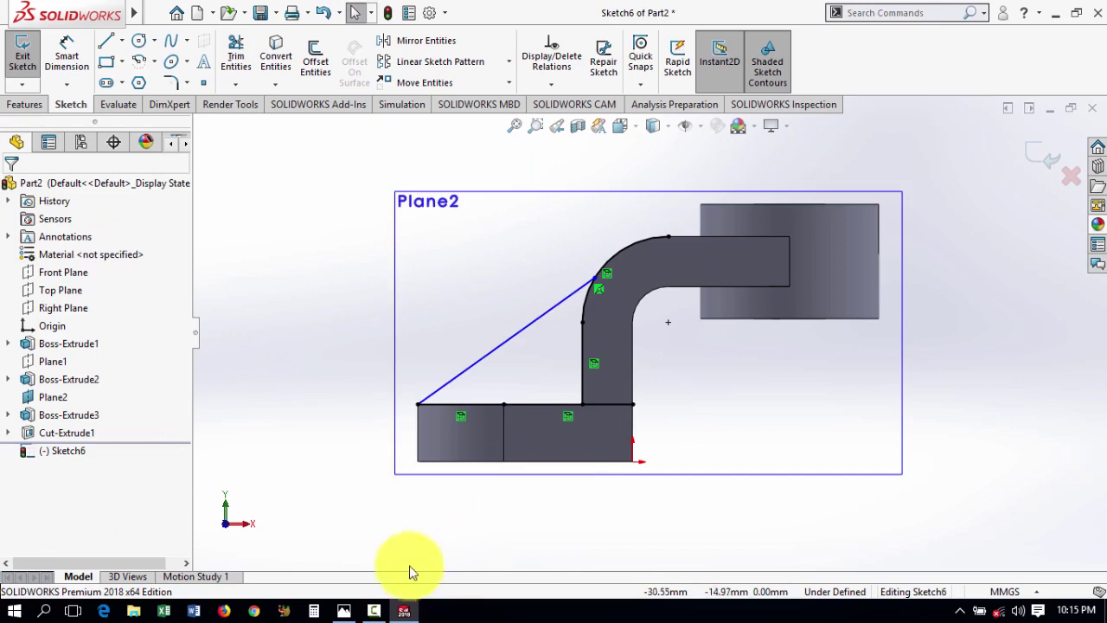
Dimension the diagonal's upper end 12 mm above the arm-base corner
click(76, 52)
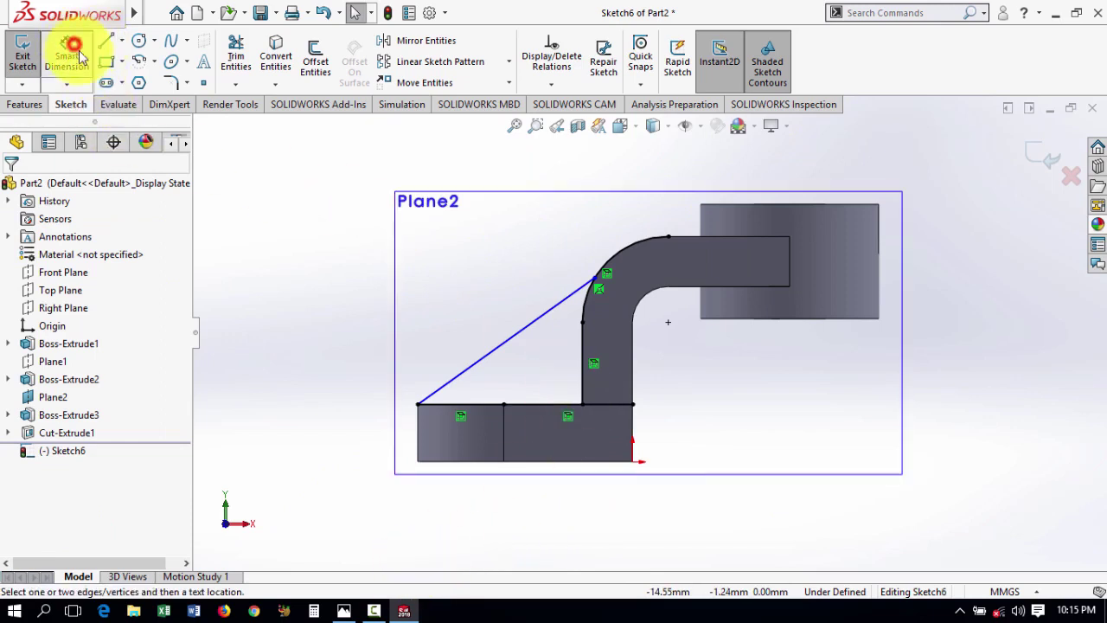
click(344, 611)
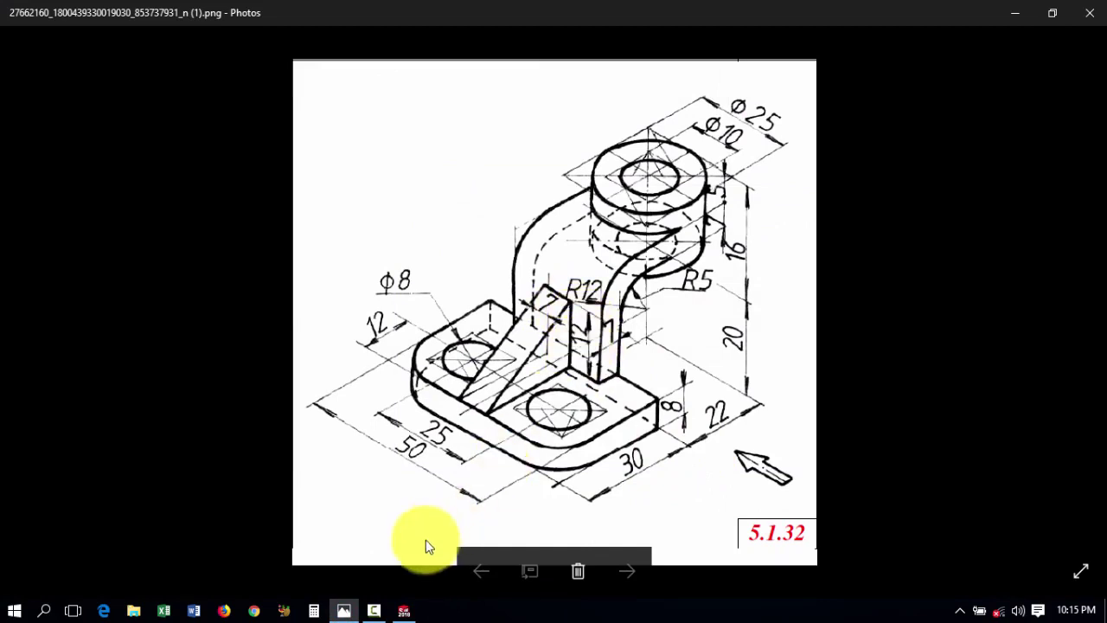
click(344, 611)
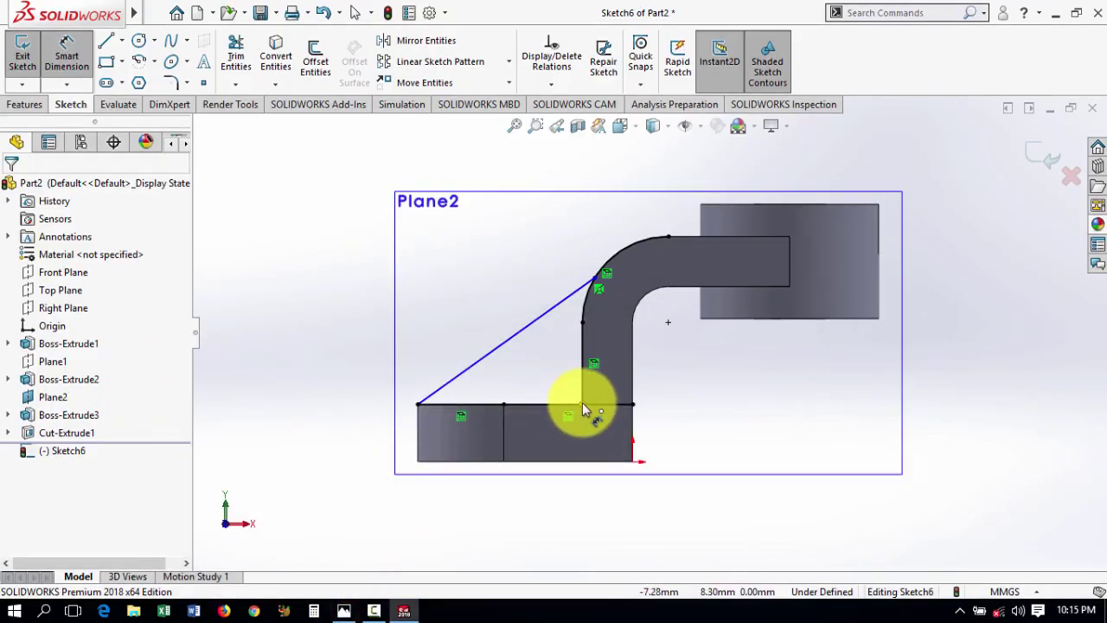
click(583, 405)
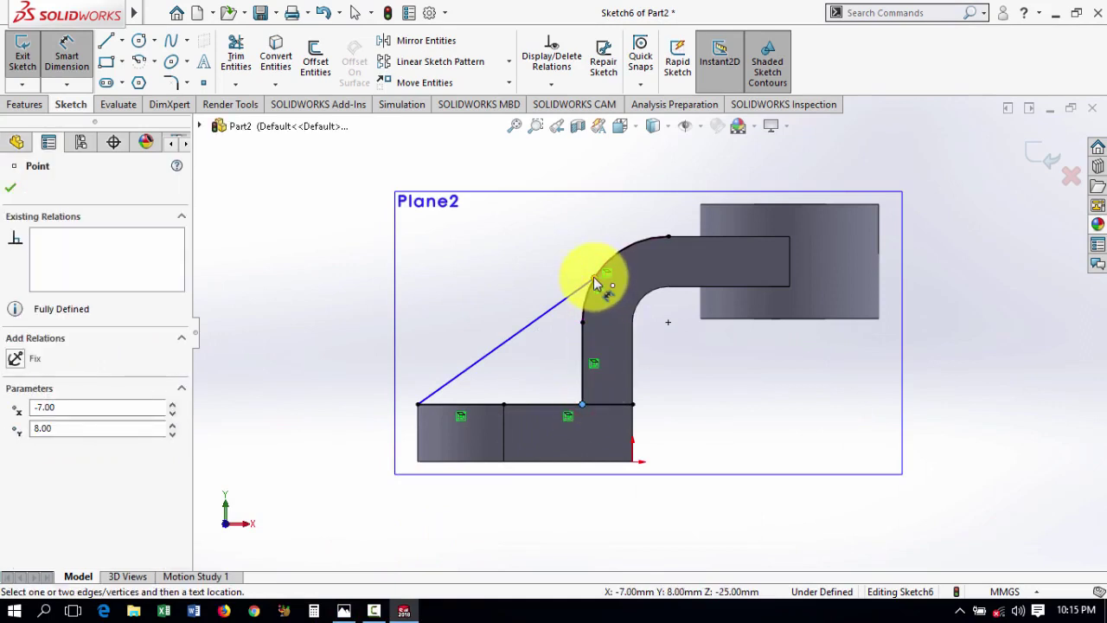
click(595, 280)
click(658, 356)
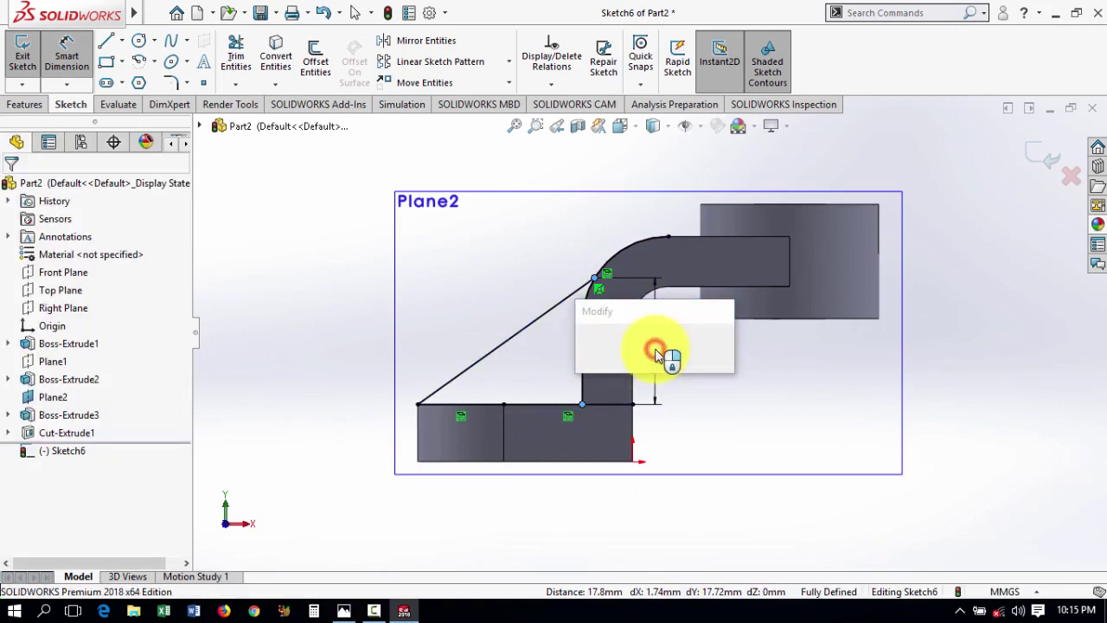
text(12)
key(Return)
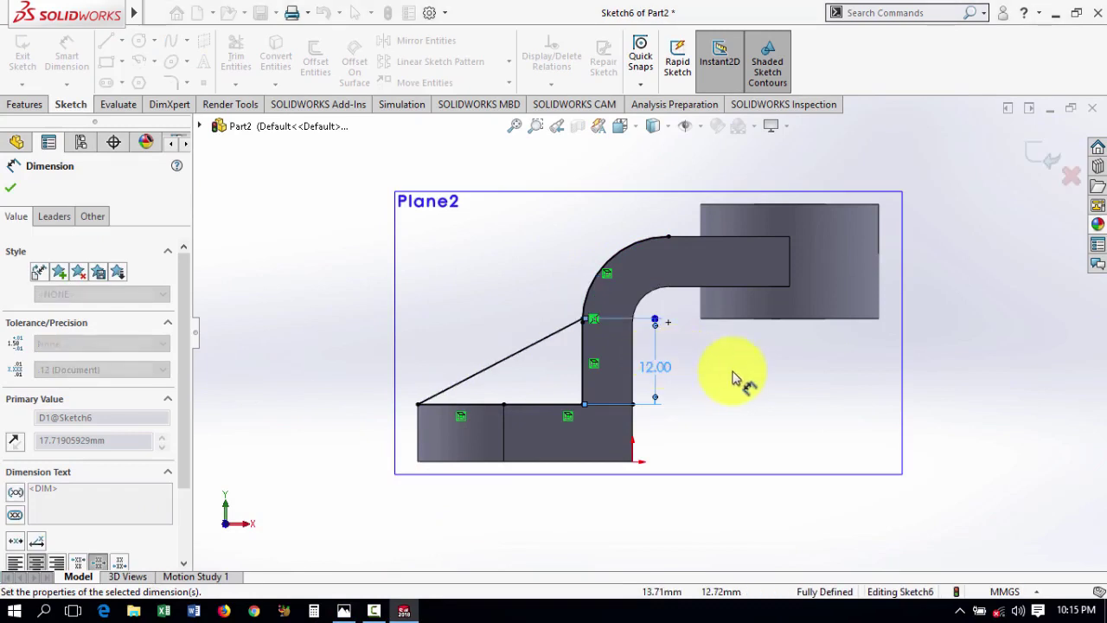
click(10, 191)
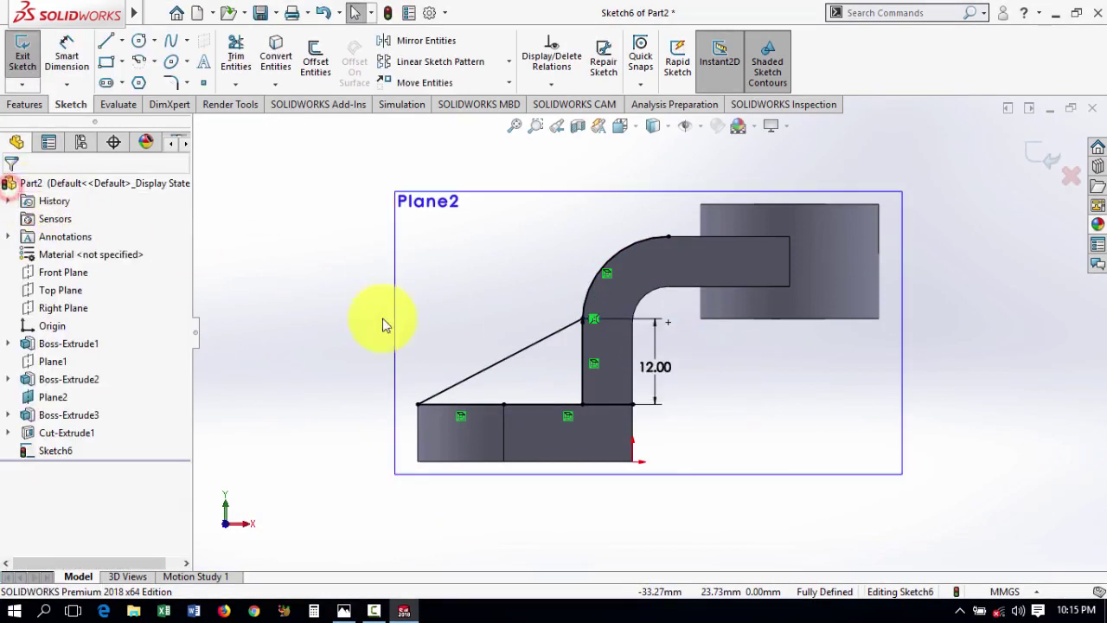
Power-trim the excess segment near the arm corner to close the triangle
click(234, 55)
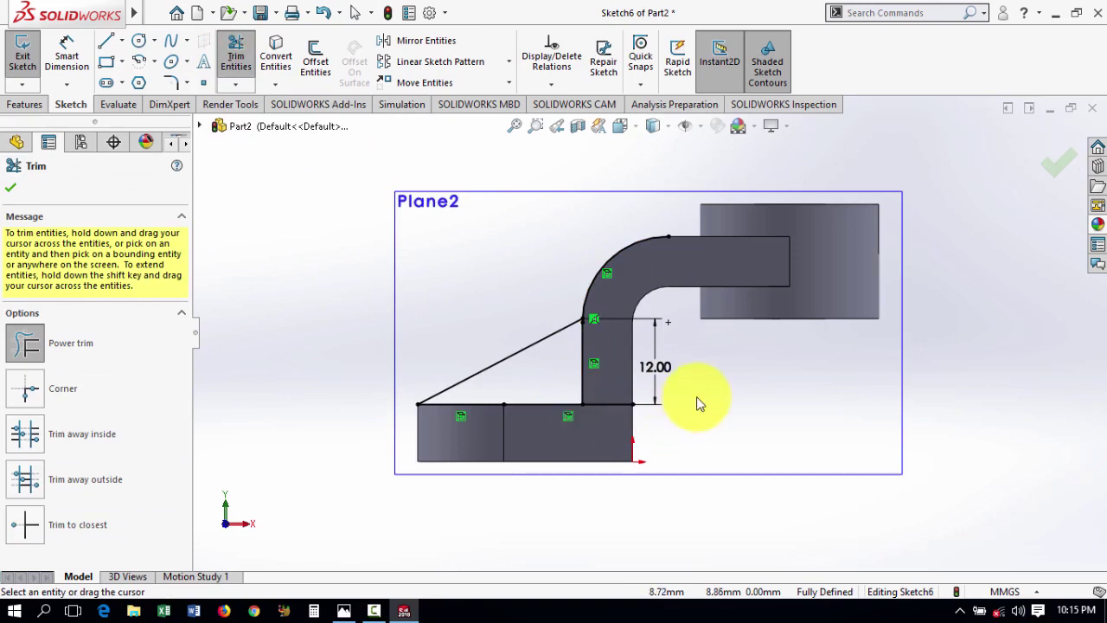
middle_drag(699, 404, 593, 441)
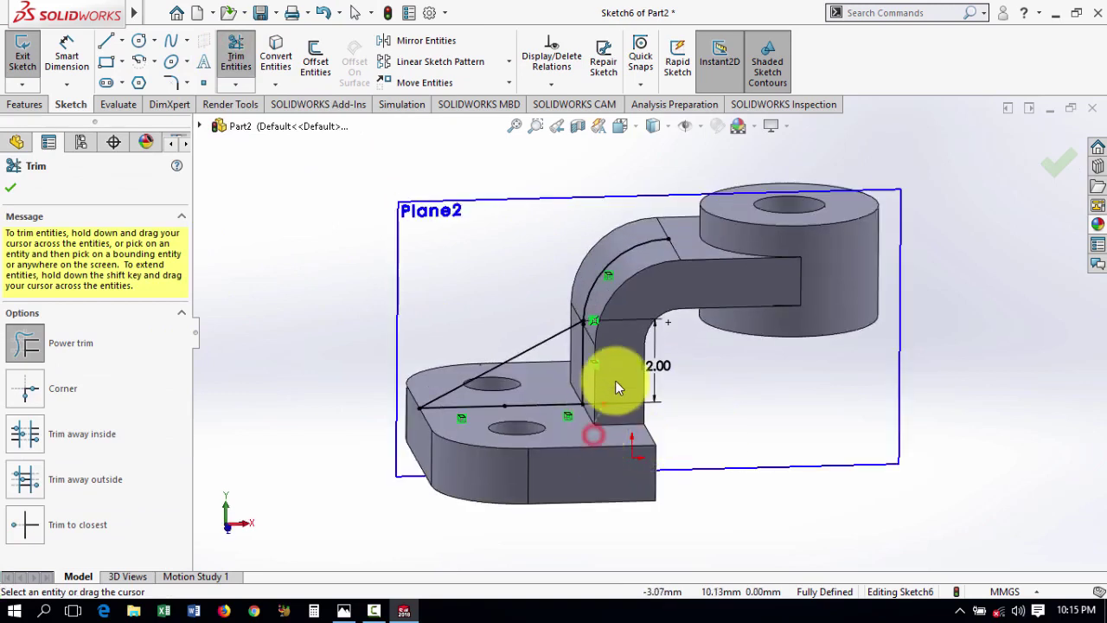
drag(634, 314, 579, 291)
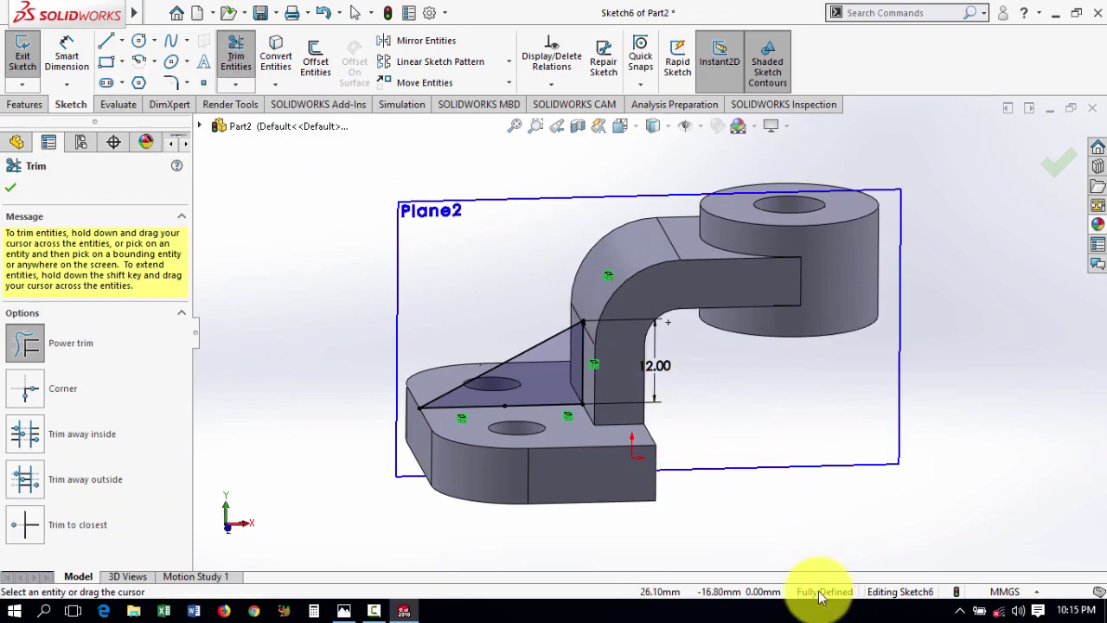
mouse_move(790, 507)
middle_down()
mouse_move(883, 390)
mouse_move(818, 525)
middle_up()
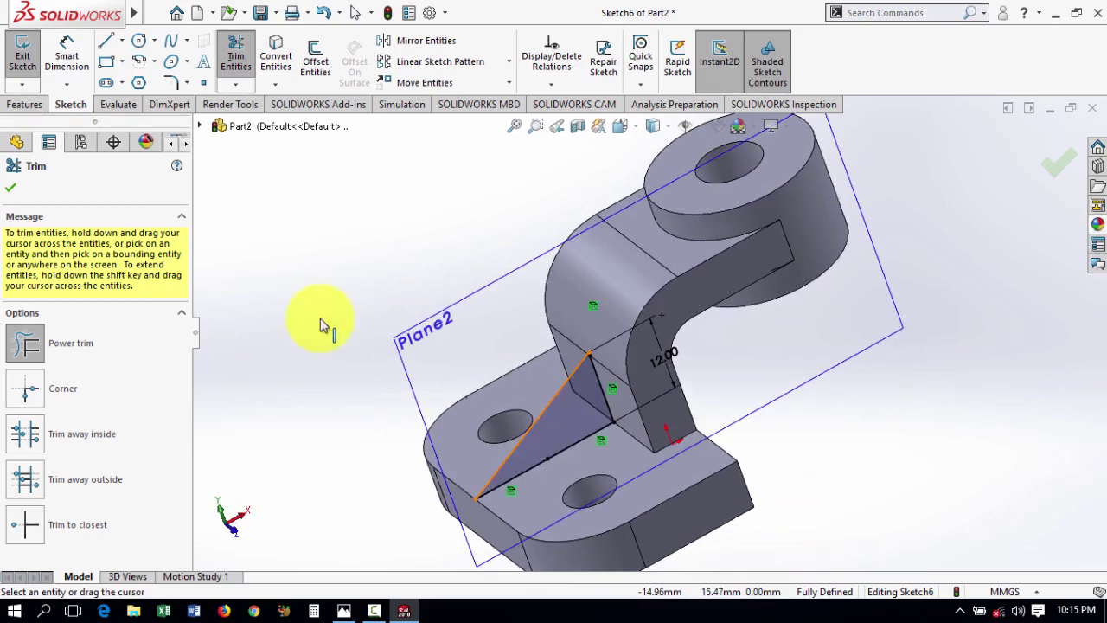
click(16, 142)
Extrude the triangle Mid Plane, 7 mm thick, as the gusset Boss-Extrude4
click(24, 104)
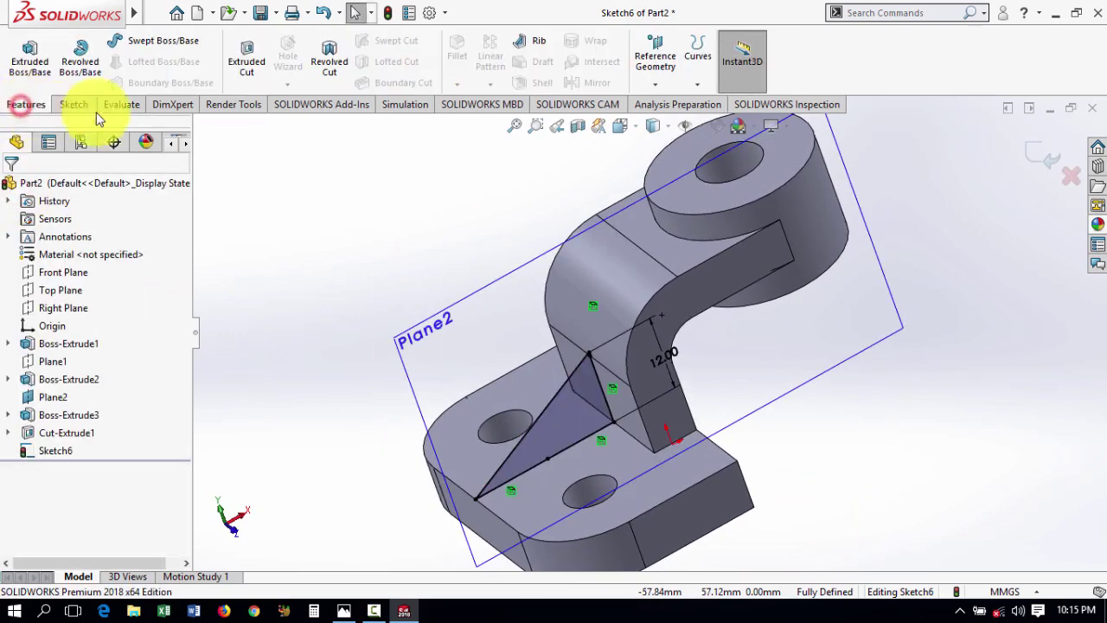
click(29, 53)
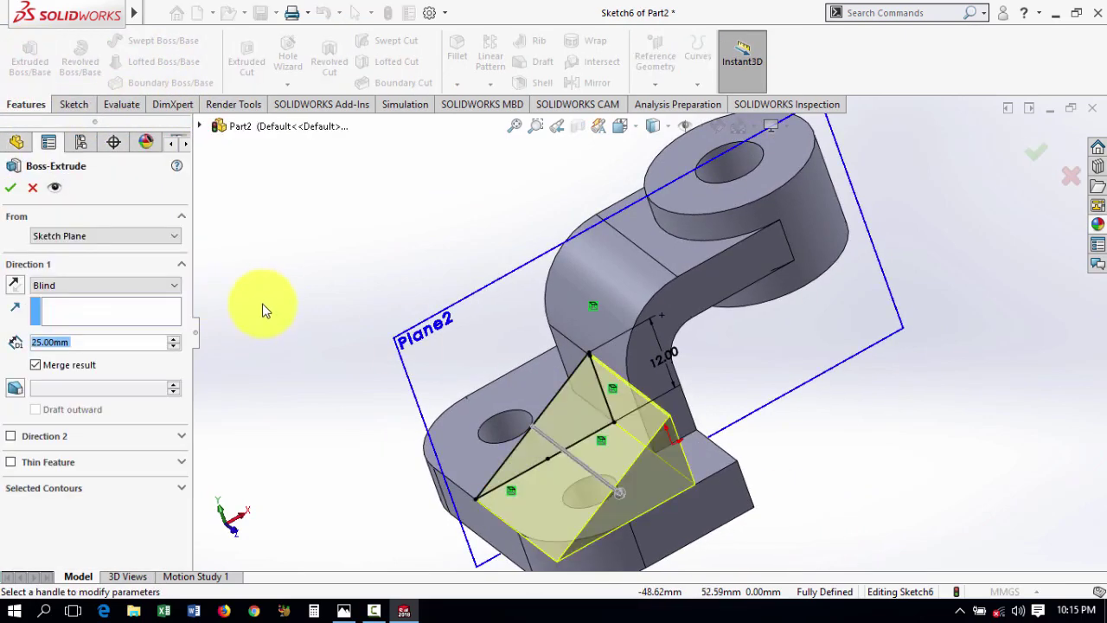
click(76, 360)
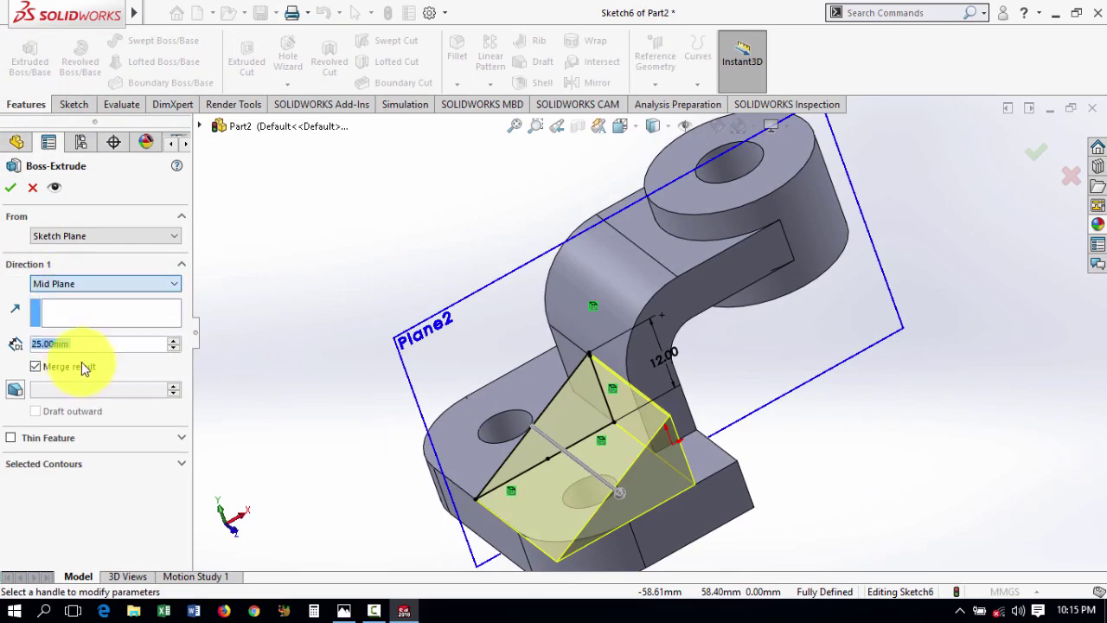
click(344, 610)
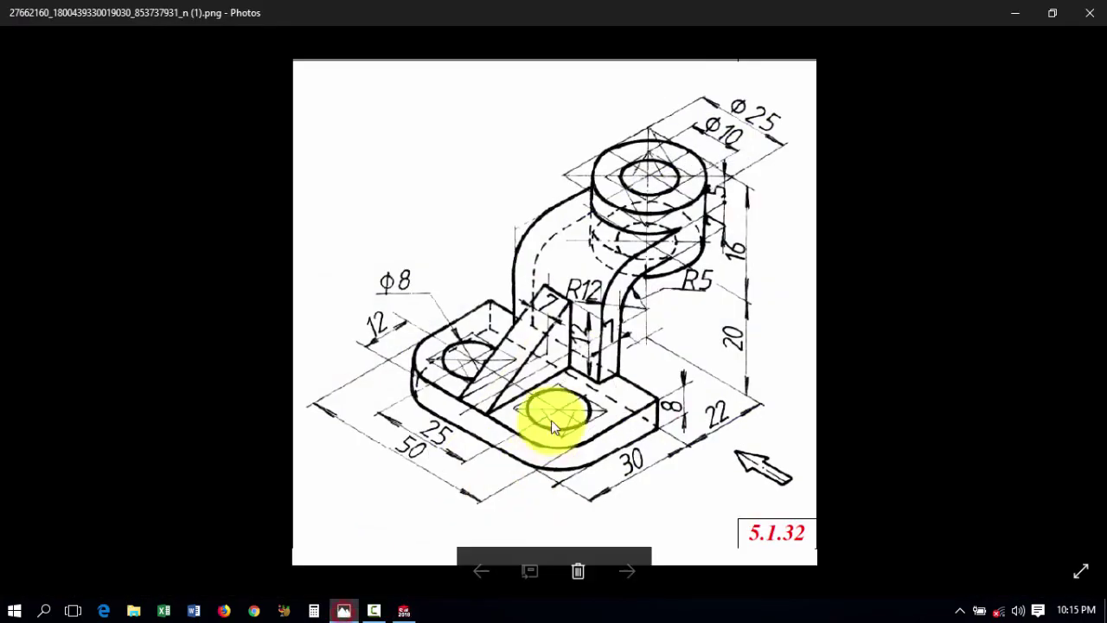
click(345, 608)
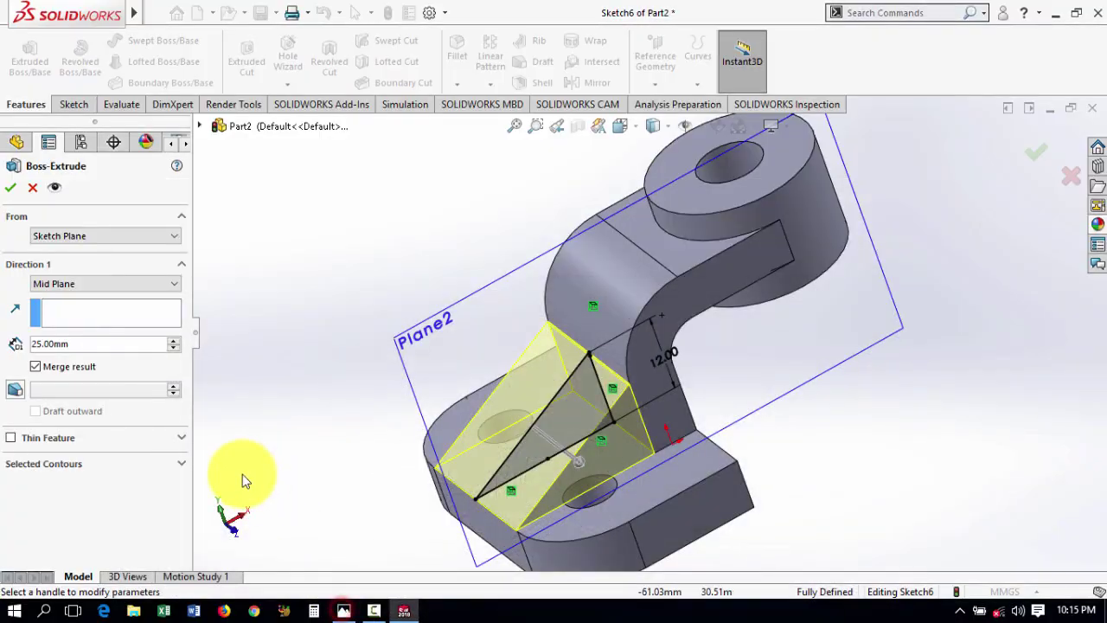
double_click(87, 346)
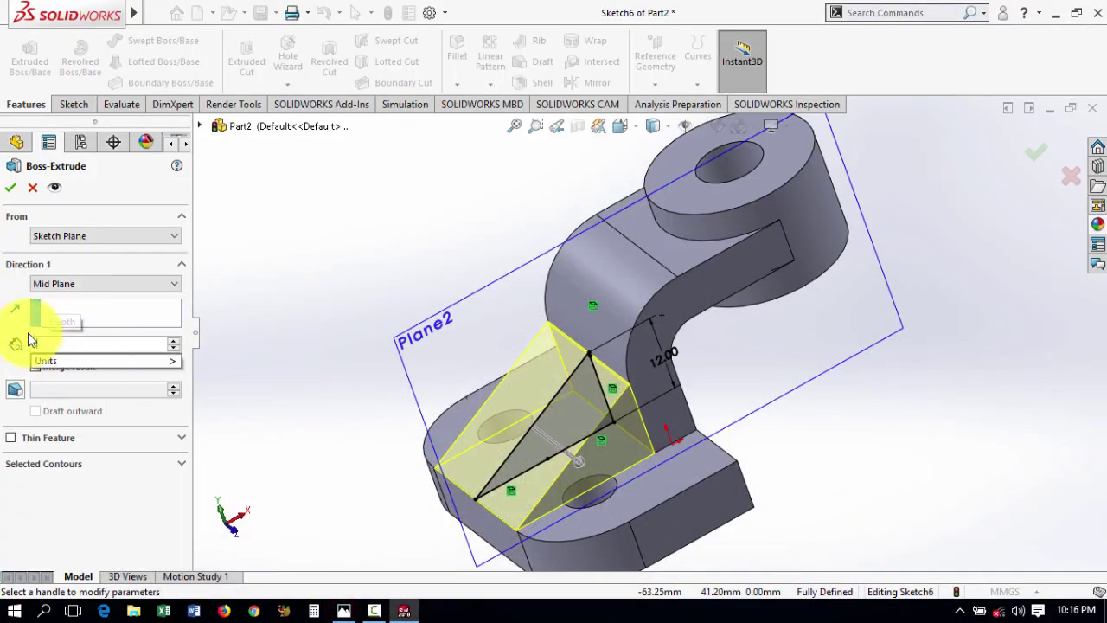
key(Return)
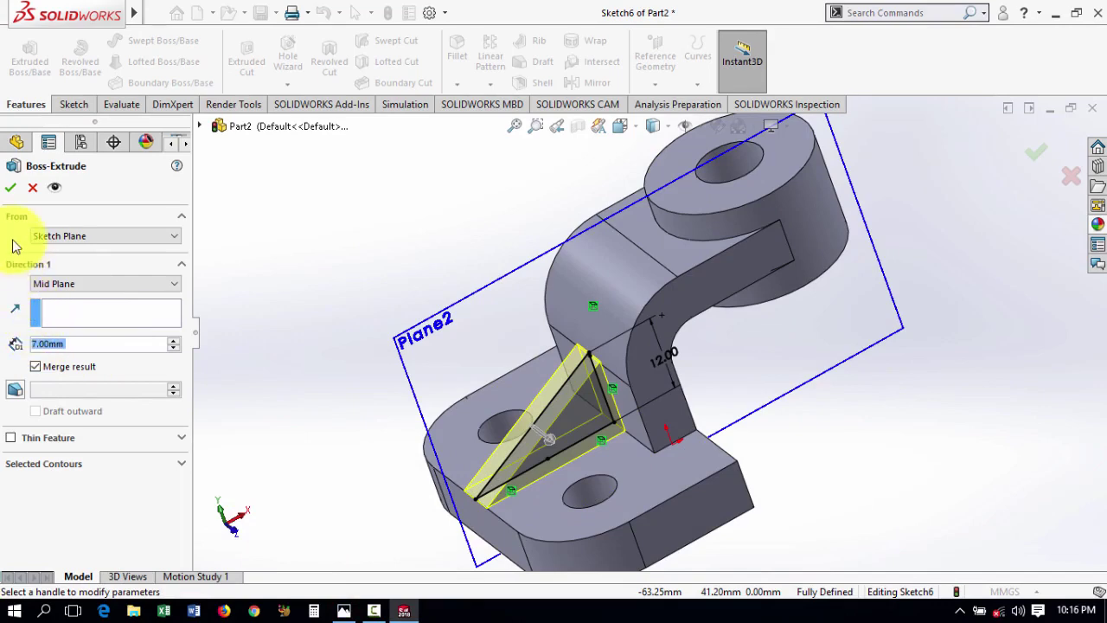
click(9, 188)
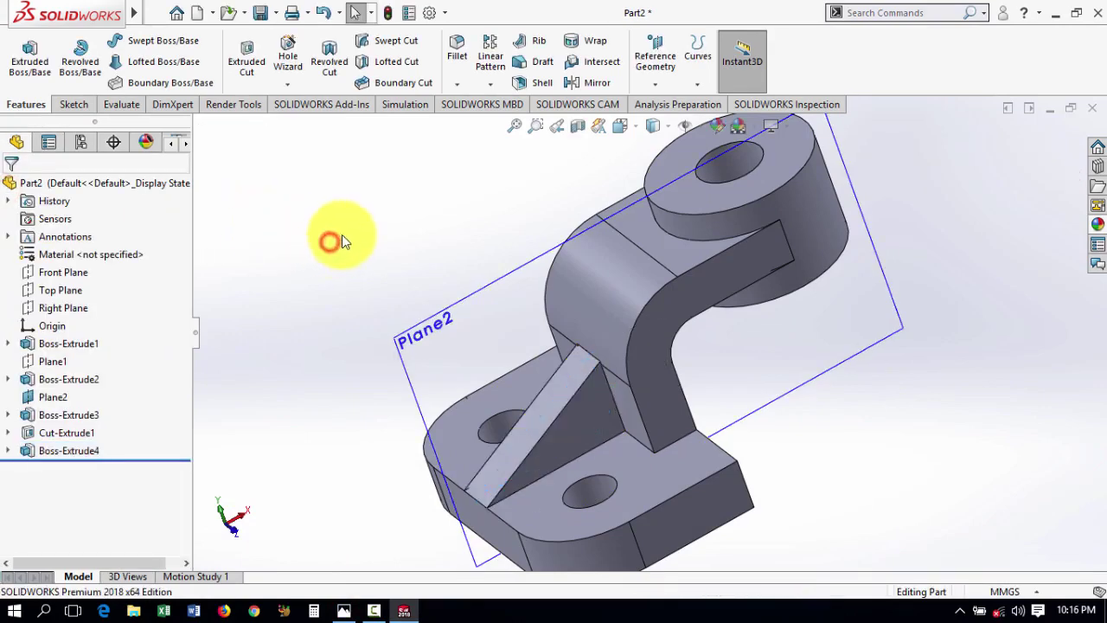
Hide Plane2 and set the bracket to the standard isometric view
mouse_move(401, 222)
middle_down()
mouse_move(412, 215)
mouse_move(334, 188)
middle_up()
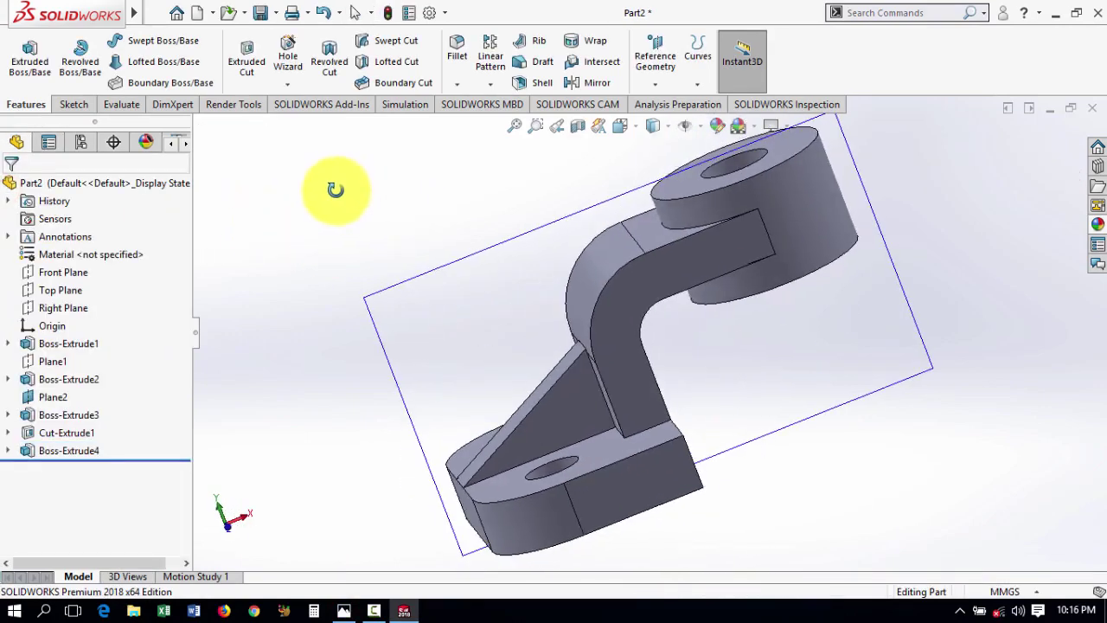
right_click(437, 312)
click(499, 285)
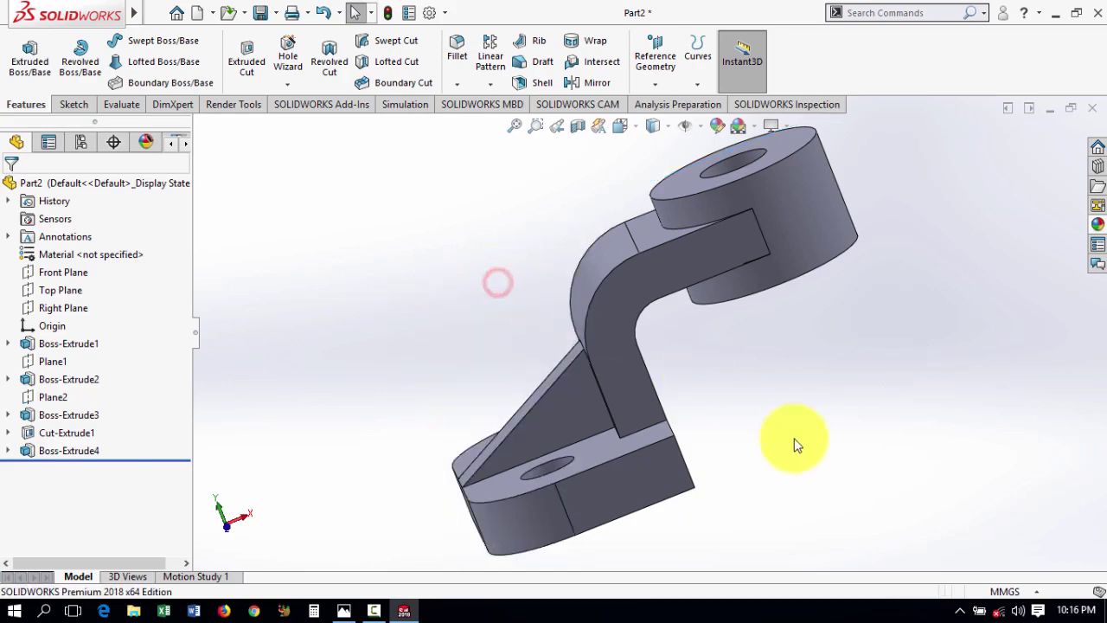
mouse_move(790, 456)
middle_down()
mouse_move(761, 567)
mouse_move(692, 420)
mouse_move(839, 395)
middle_up()
key(ctrl+7)
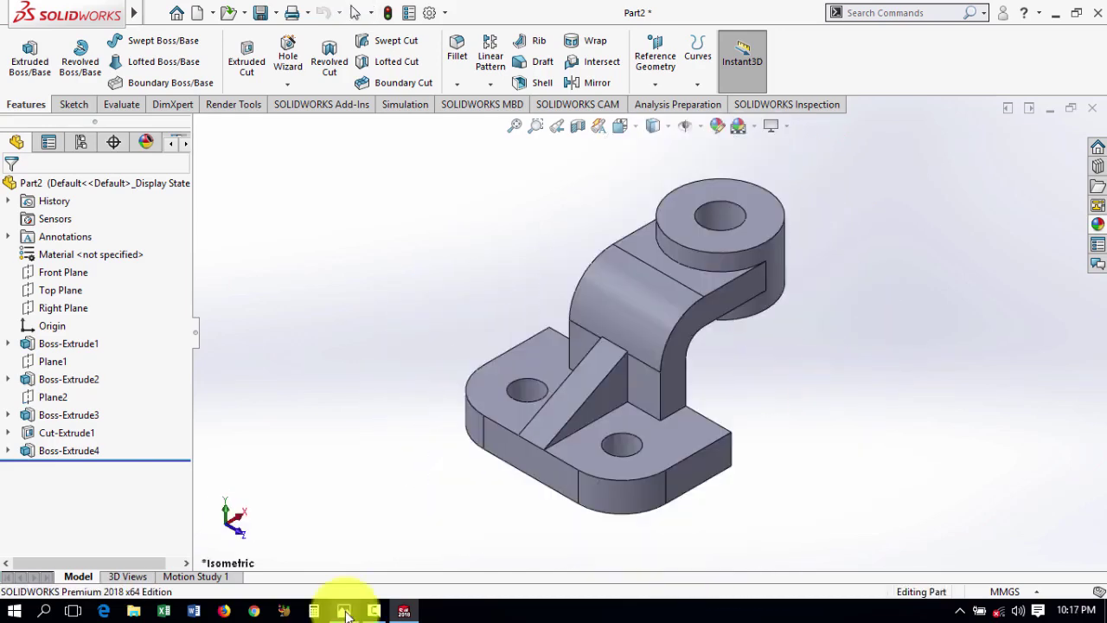
Switch to Hidden Lines Visible and compare the model against the reference drawing
click(346, 612)
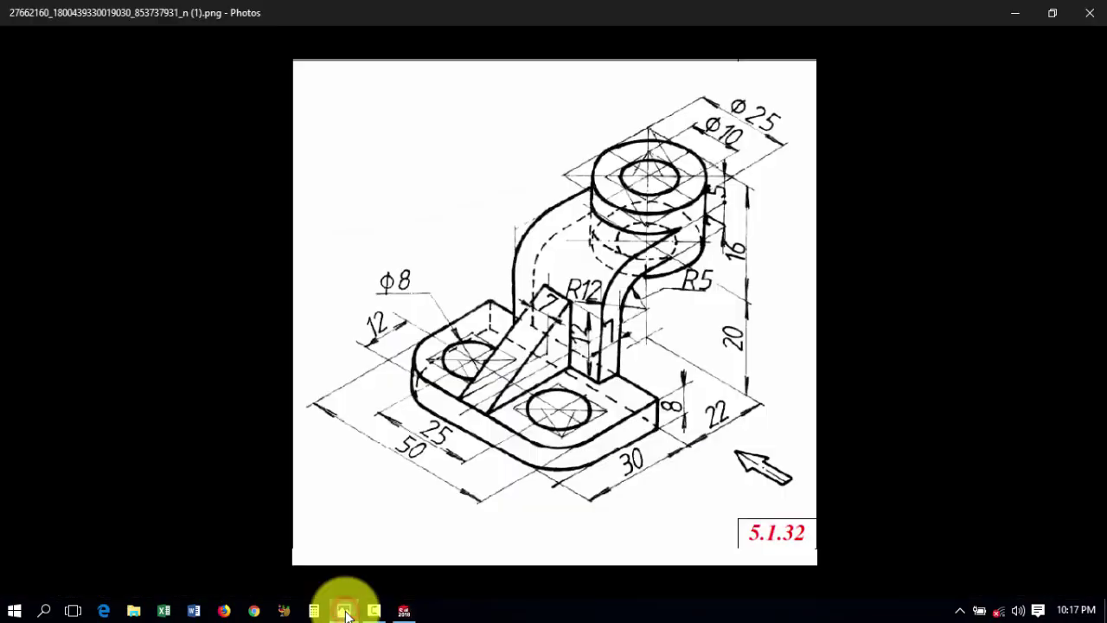
click(345, 612)
click(668, 126)
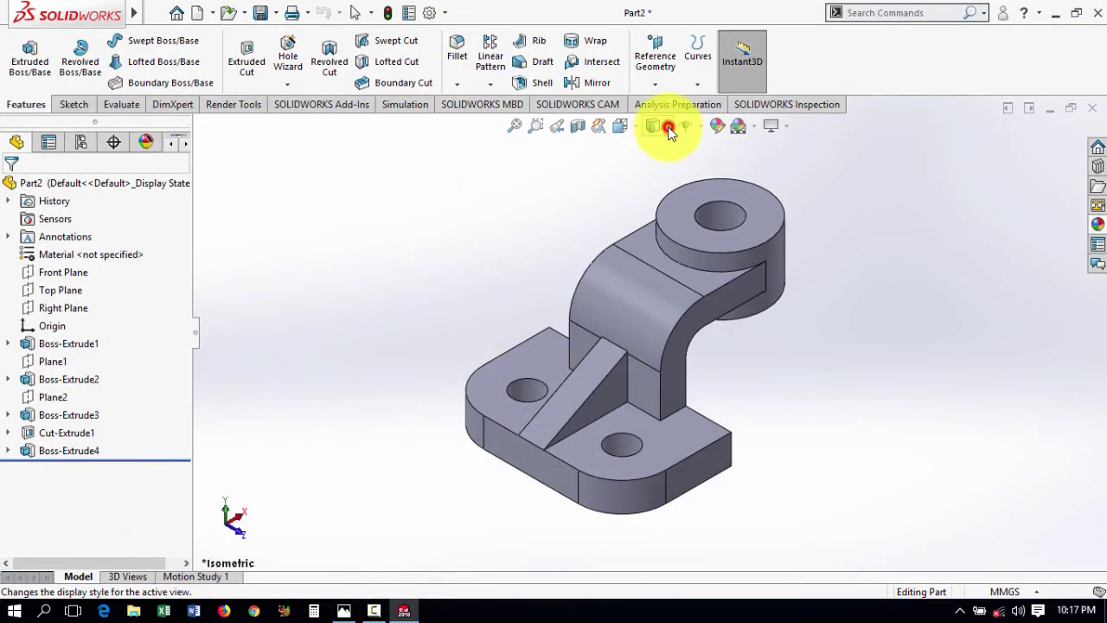
click(657, 216)
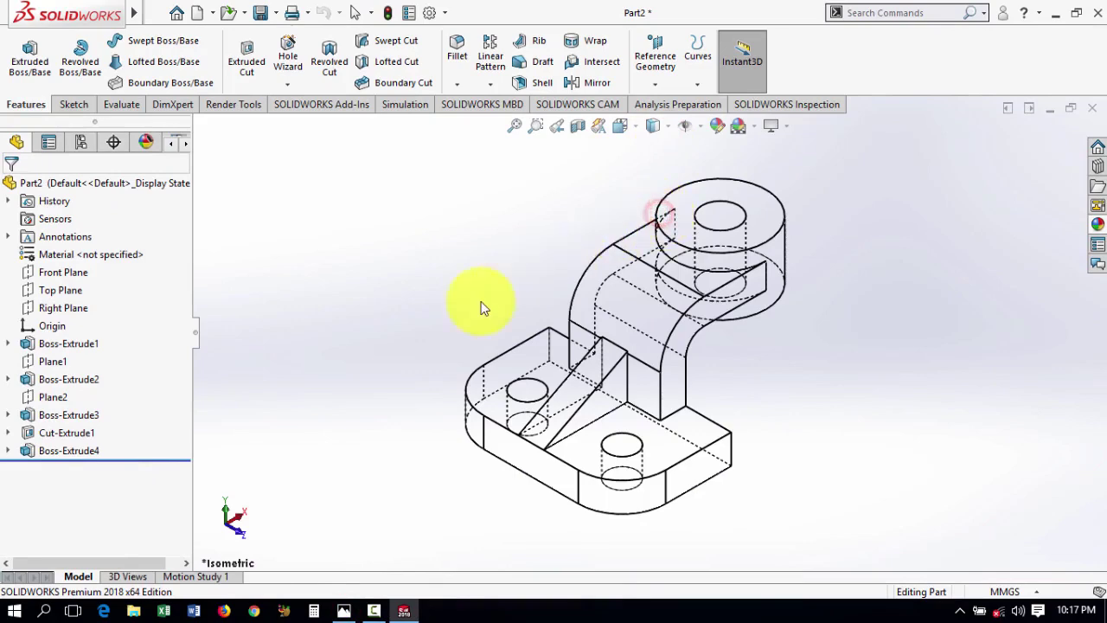
click(343, 612)
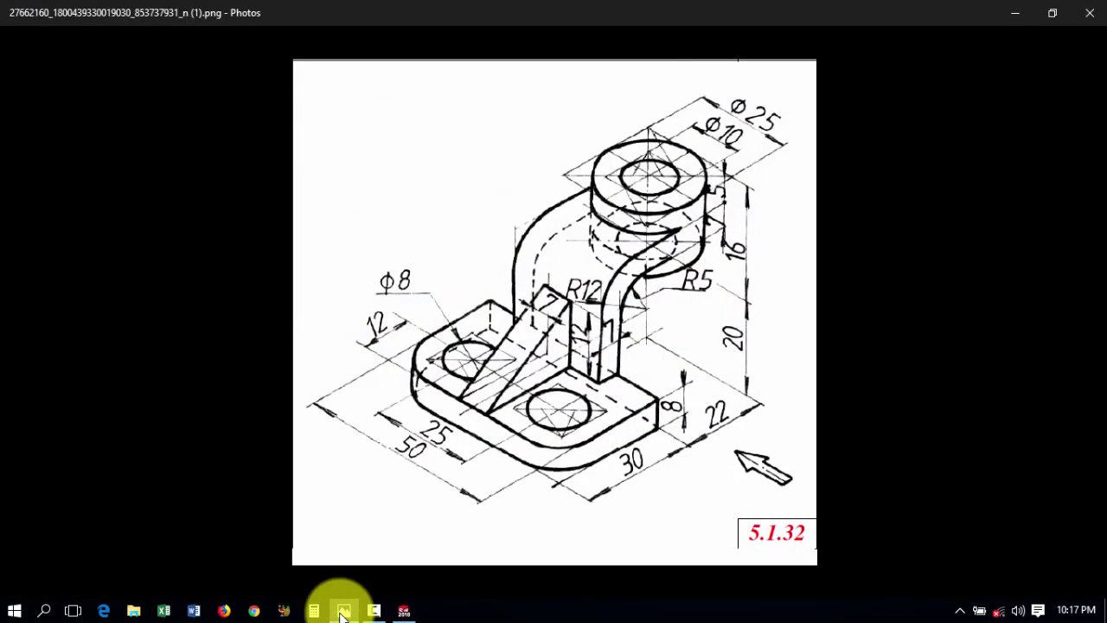
click(342, 612)
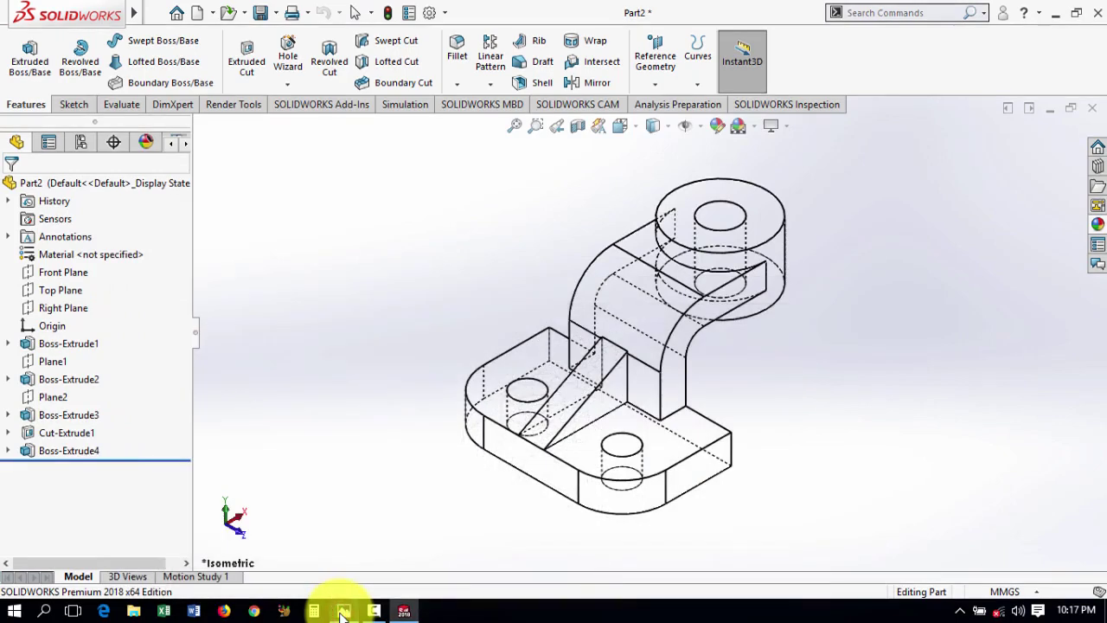
click(343, 613)
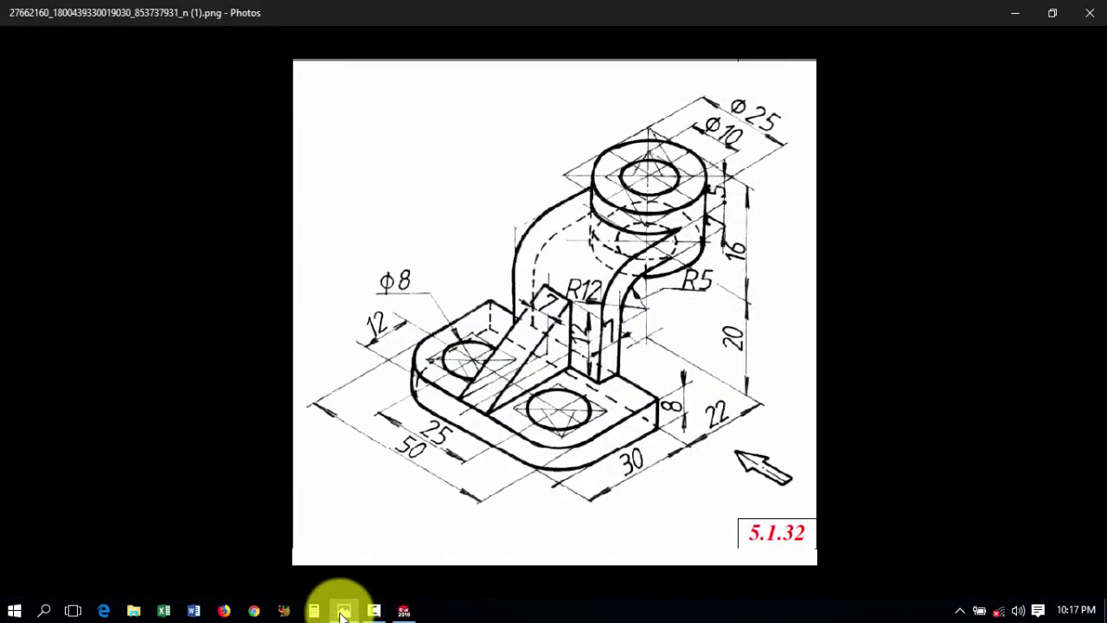
click(343, 612)
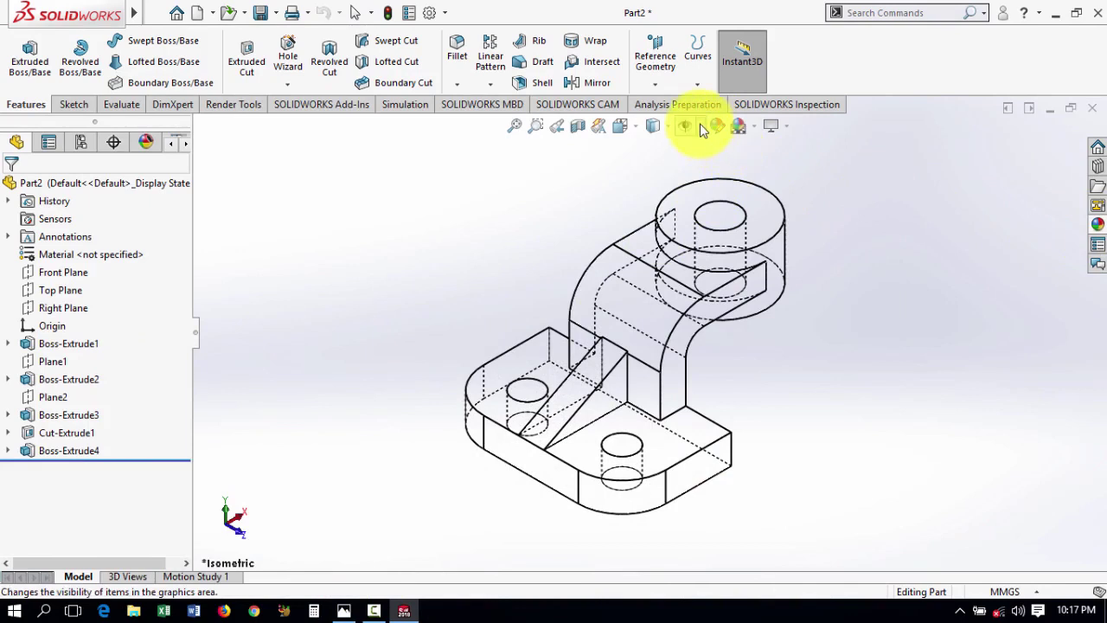
Return to Shaded With Edges and apply blue high gloss plastic to the model
click(667, 128)
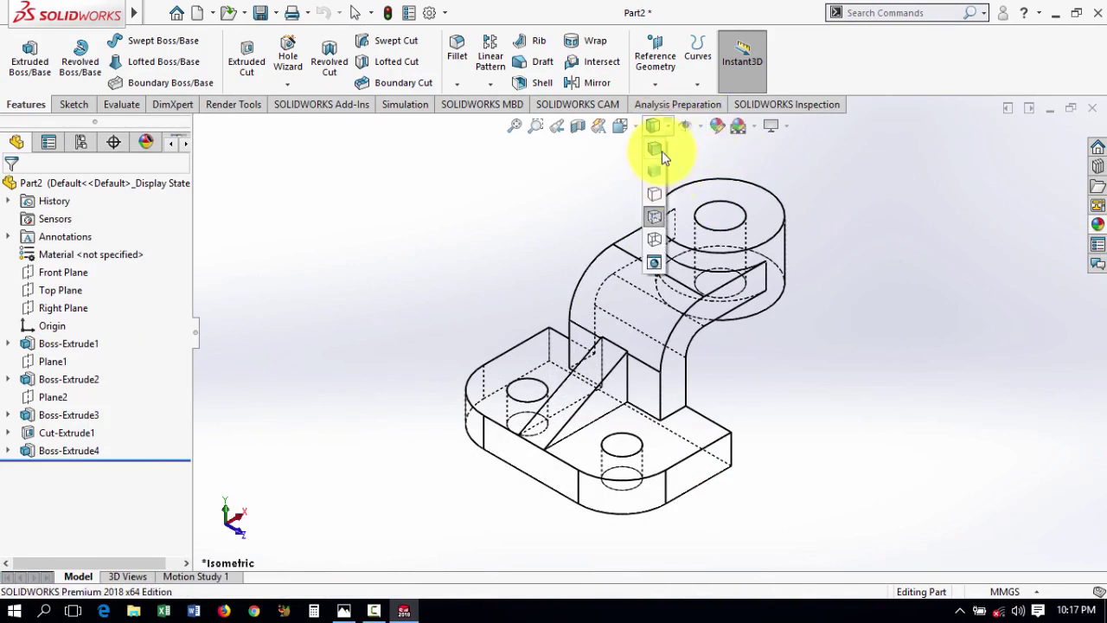
click(656, 149)
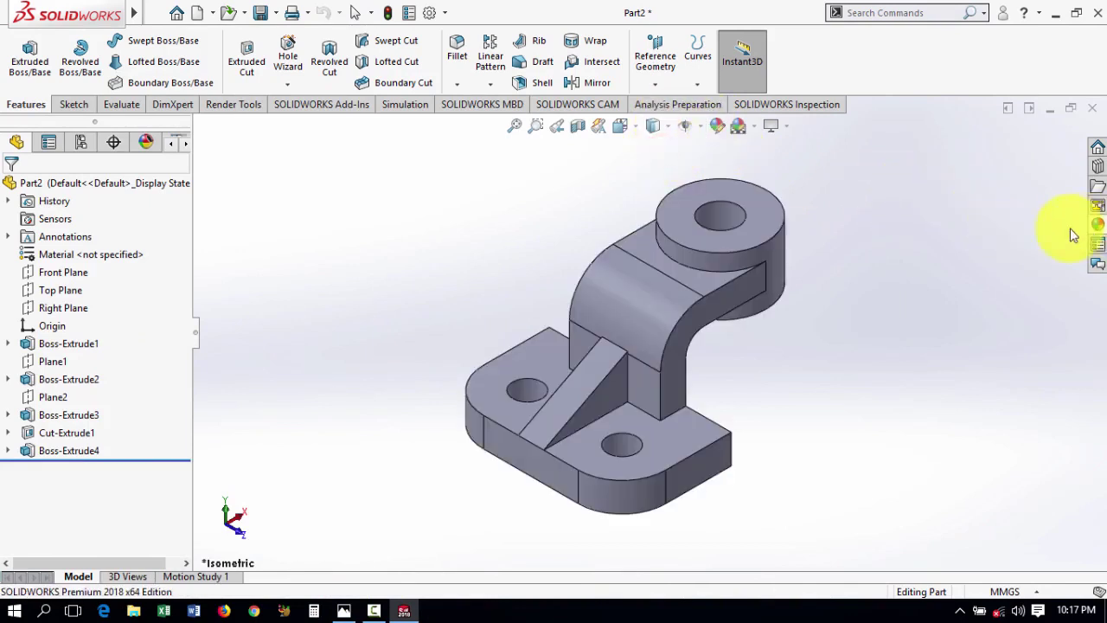
click(1097, 223)
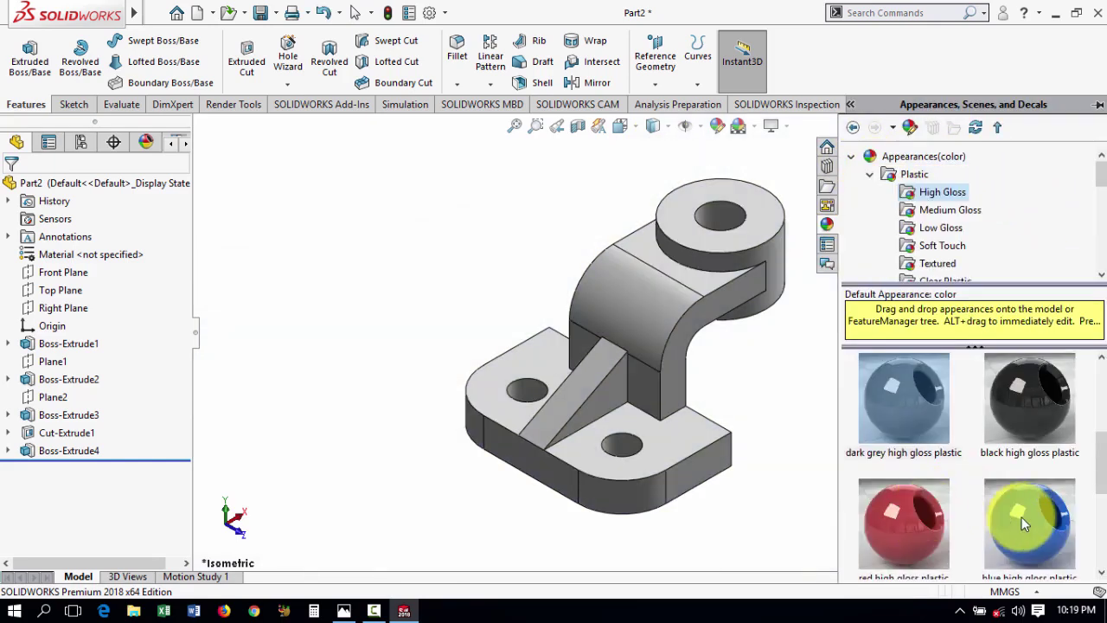
drag(1021, 517, 667, 344)
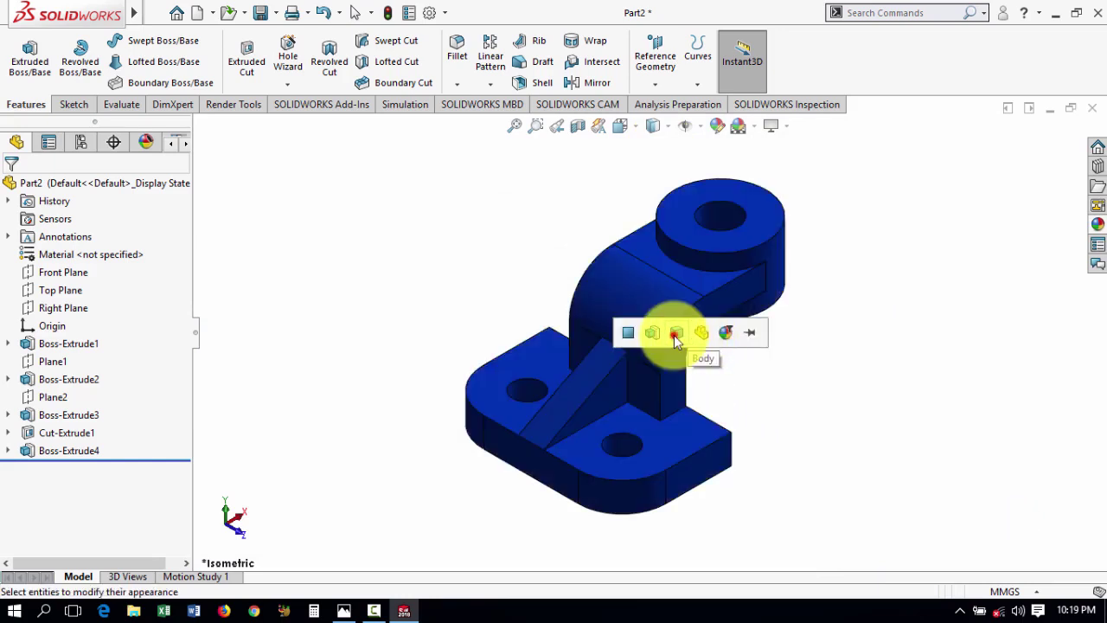
click(676, 337)
Replace it with red high gloss plastic on the whole body
click(1096, 224)
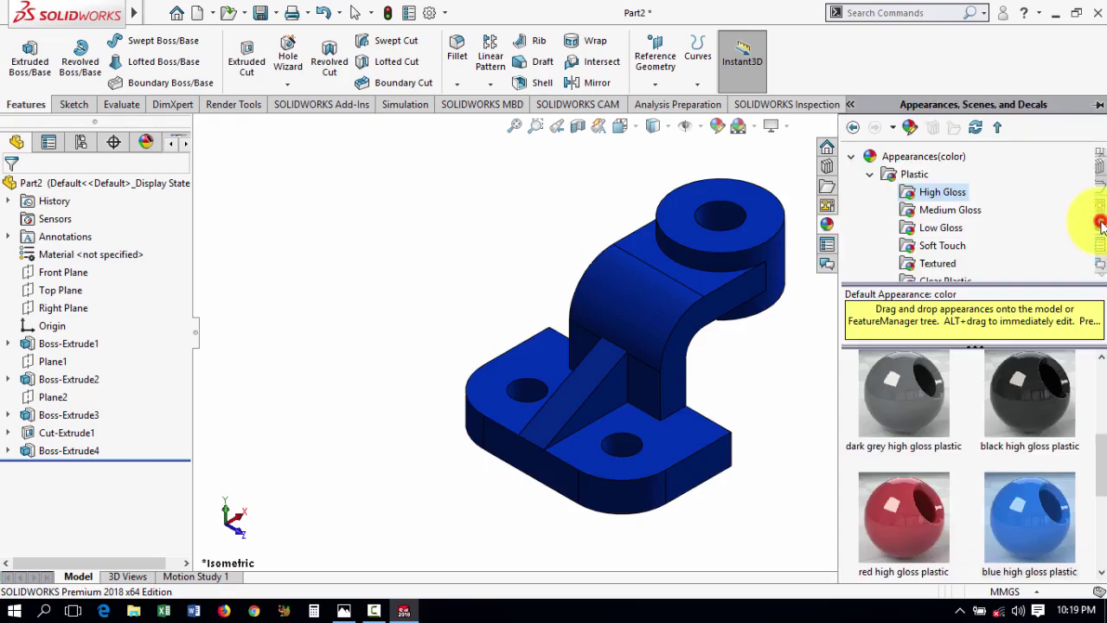
mouse_move(906, 510)
mouse_down()
mouse_move(896, 516)
mouse_move(660, 366)
mouse_up()
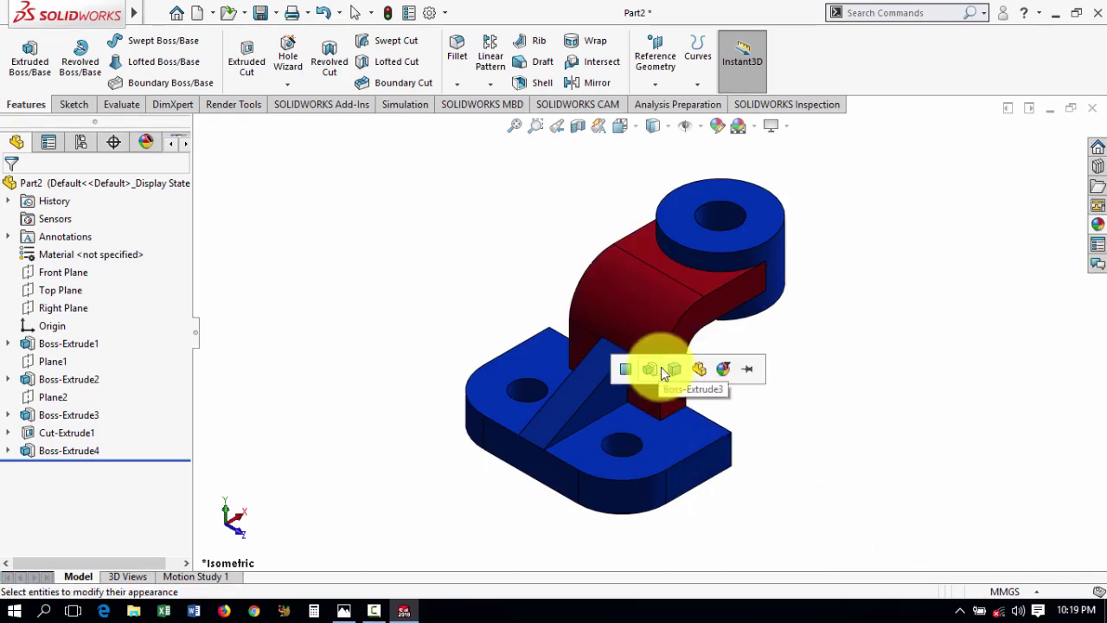
click(675, 370)
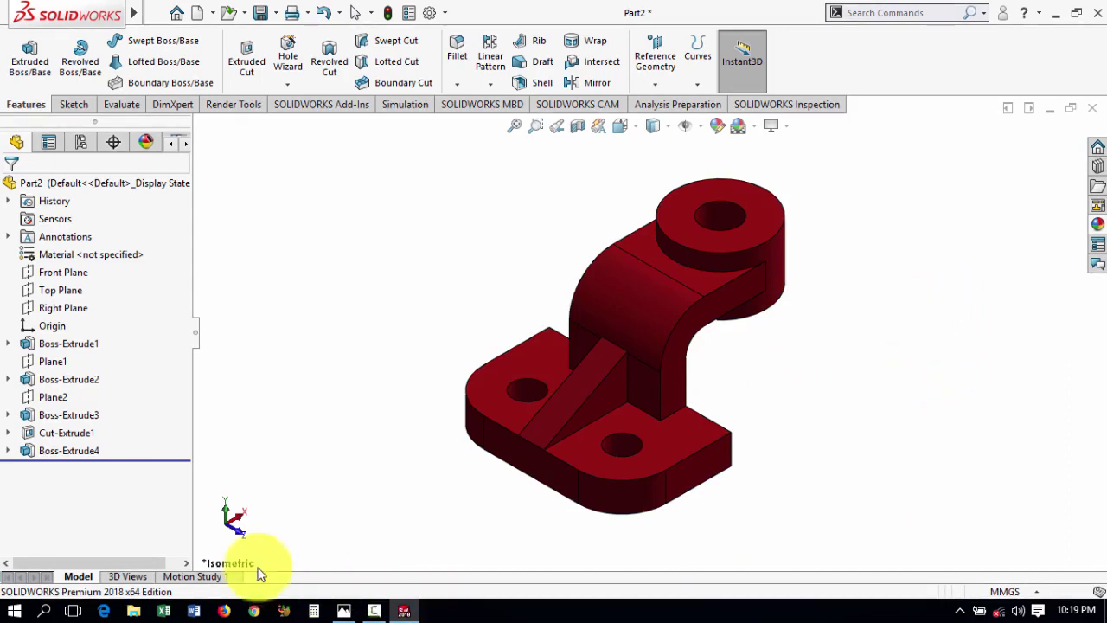
Use the Animation Wizard for one Y-axis rotation over 30 seconds, then play at 3x
click(182, 577)
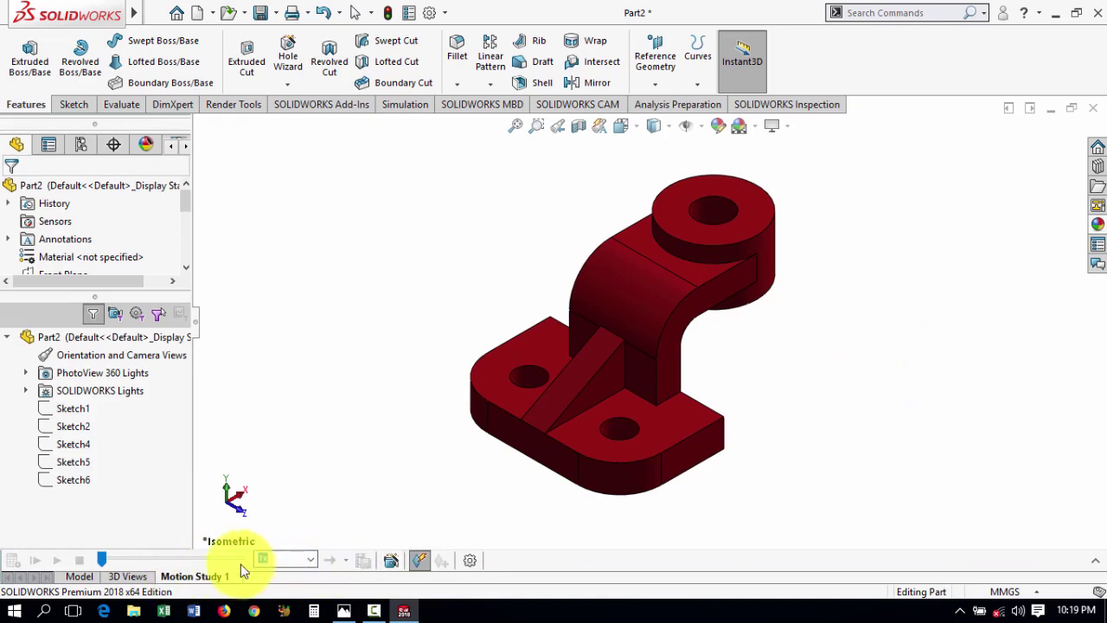
click(393, 564)
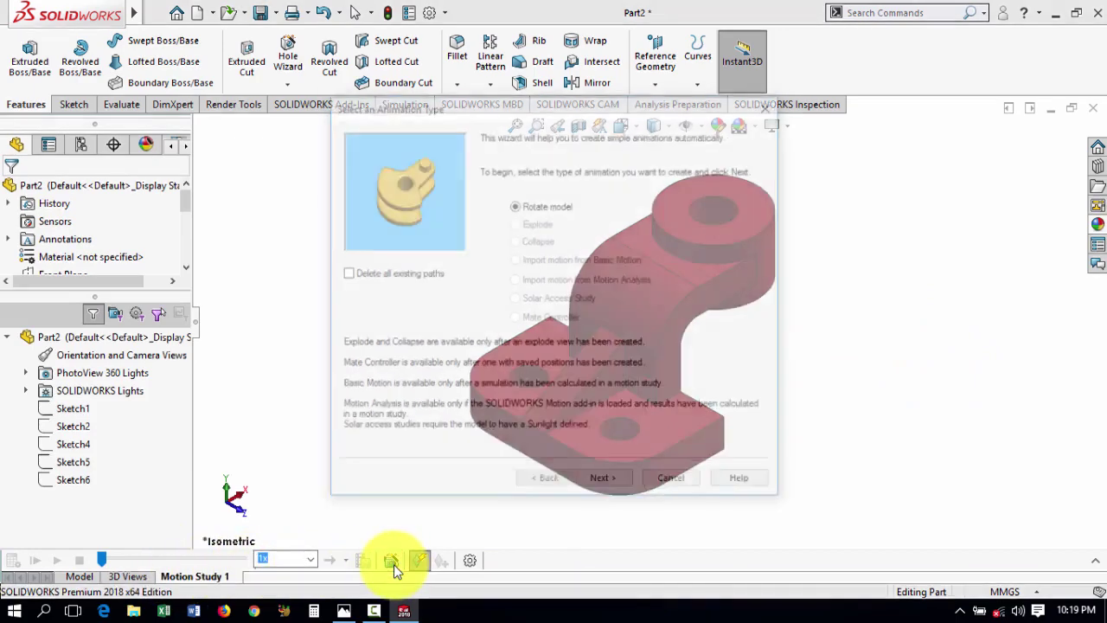
click(619, 482)
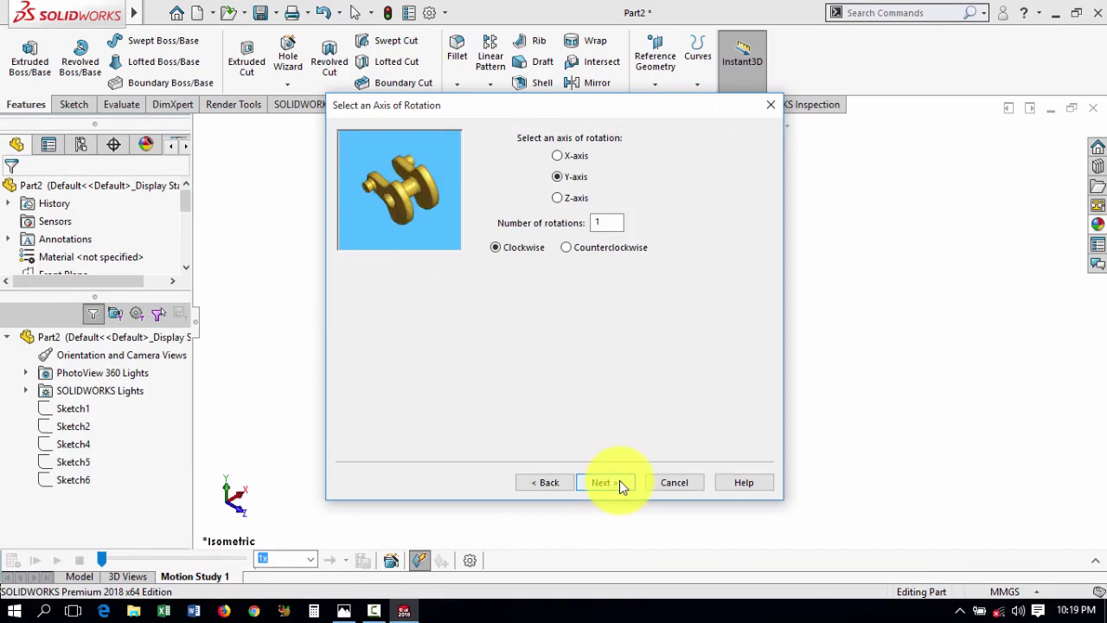
click(619, 482)
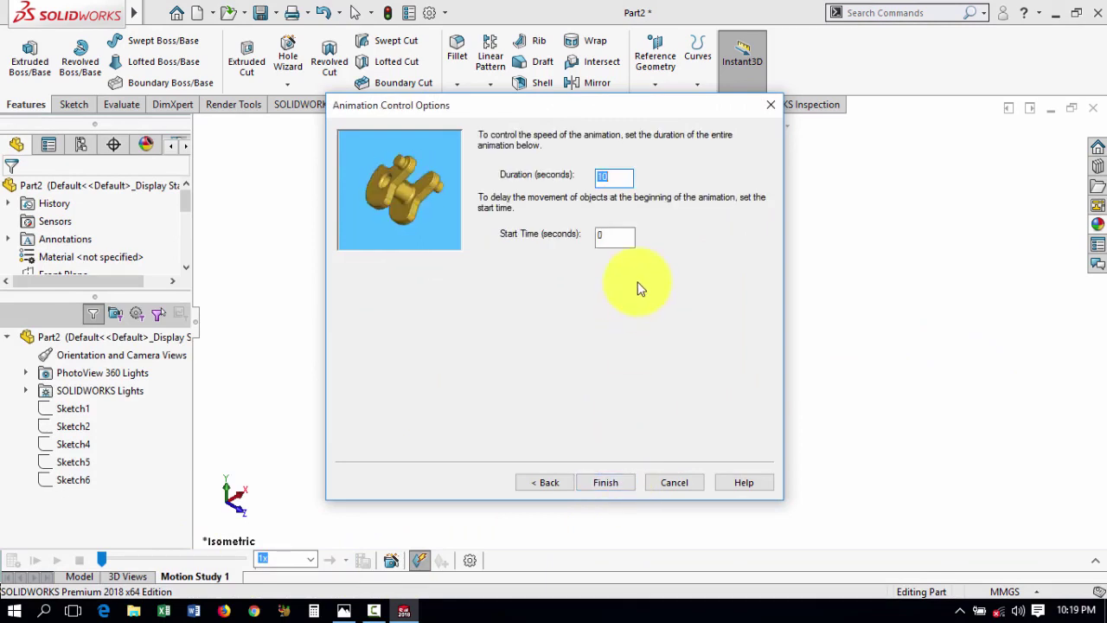
text(30)
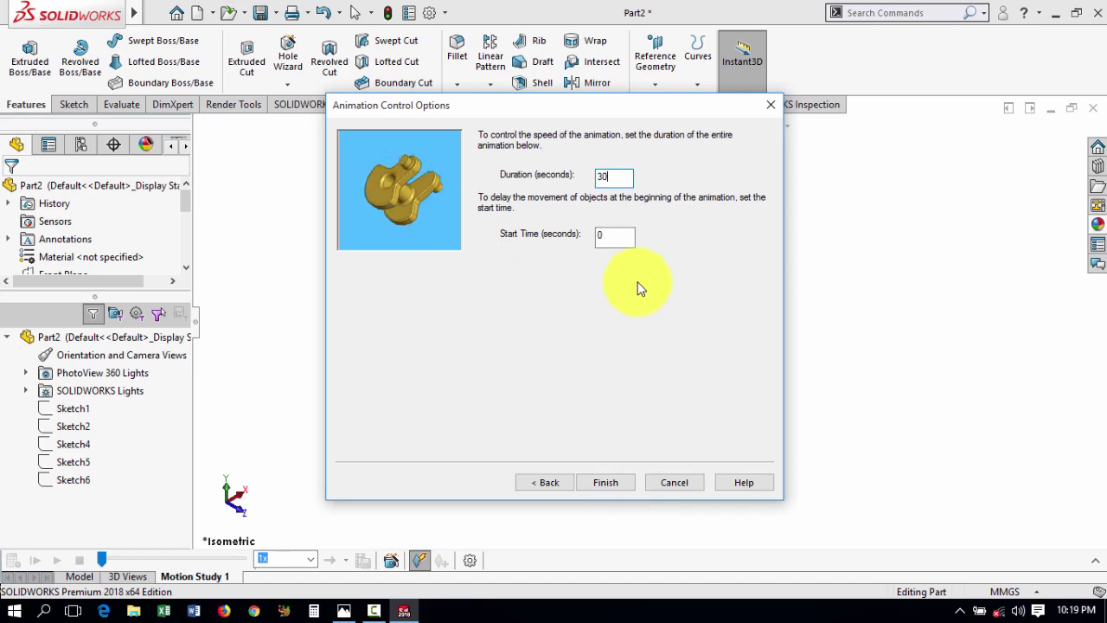
click(608, 482)
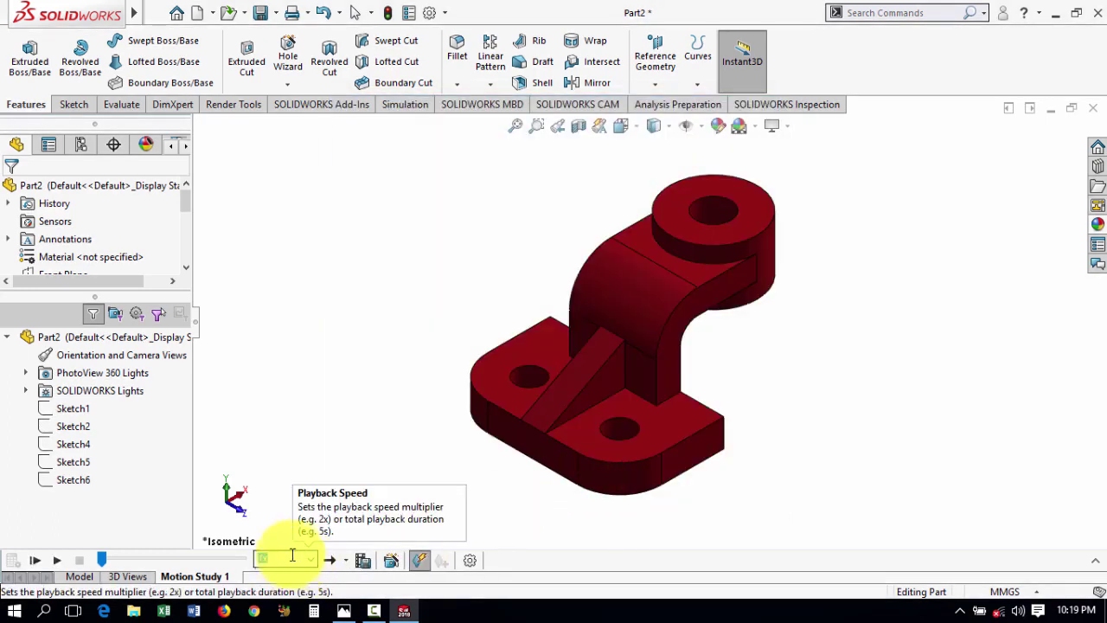
click(264, 556)
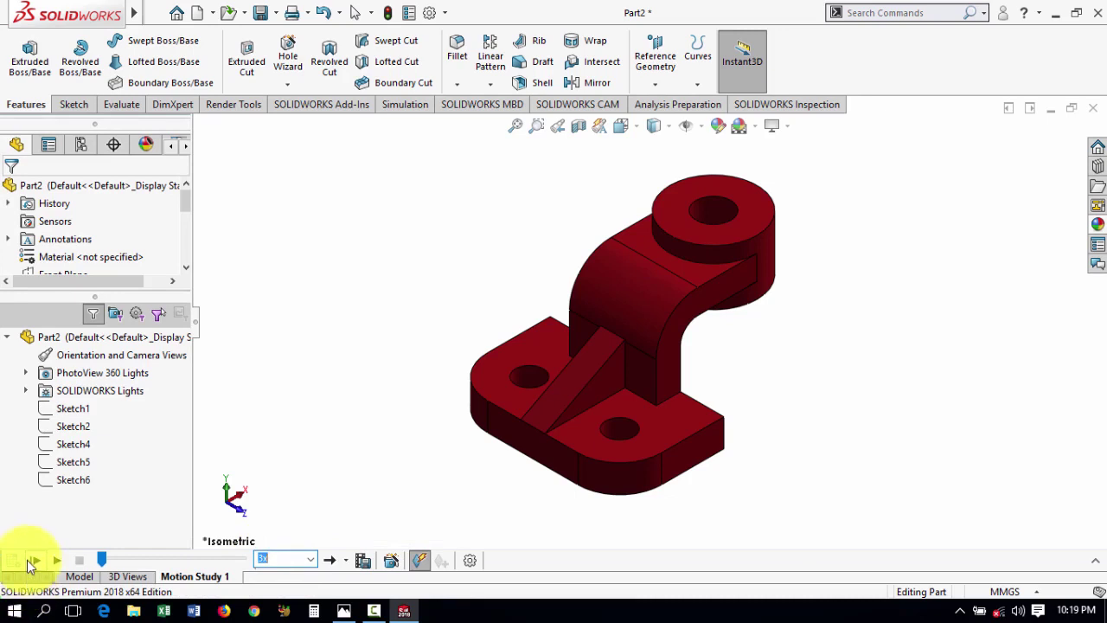
click(28, 560)
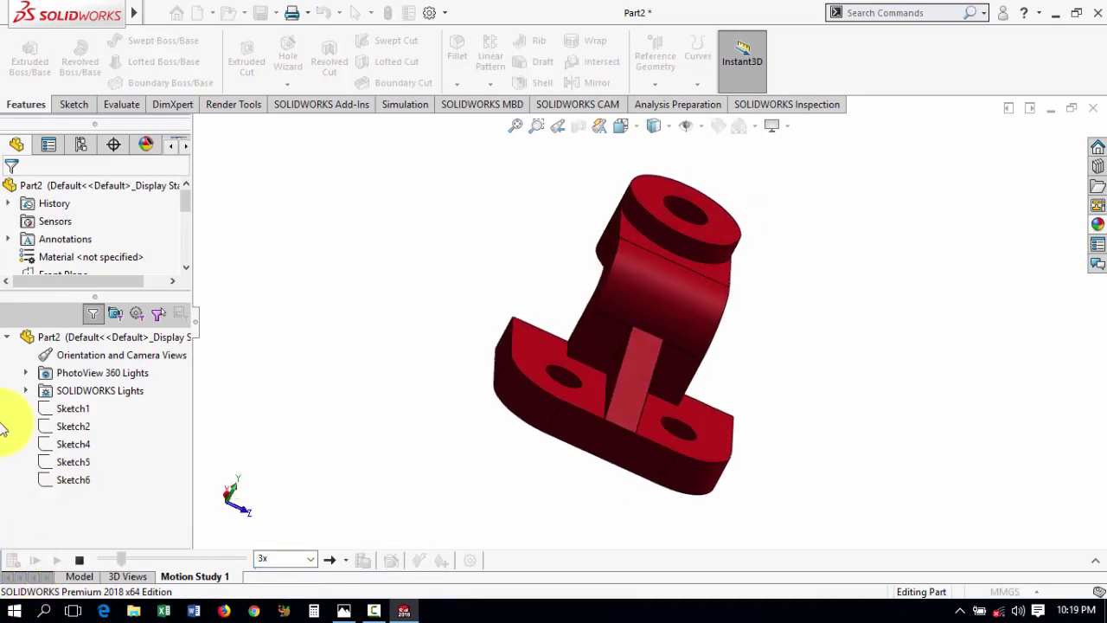